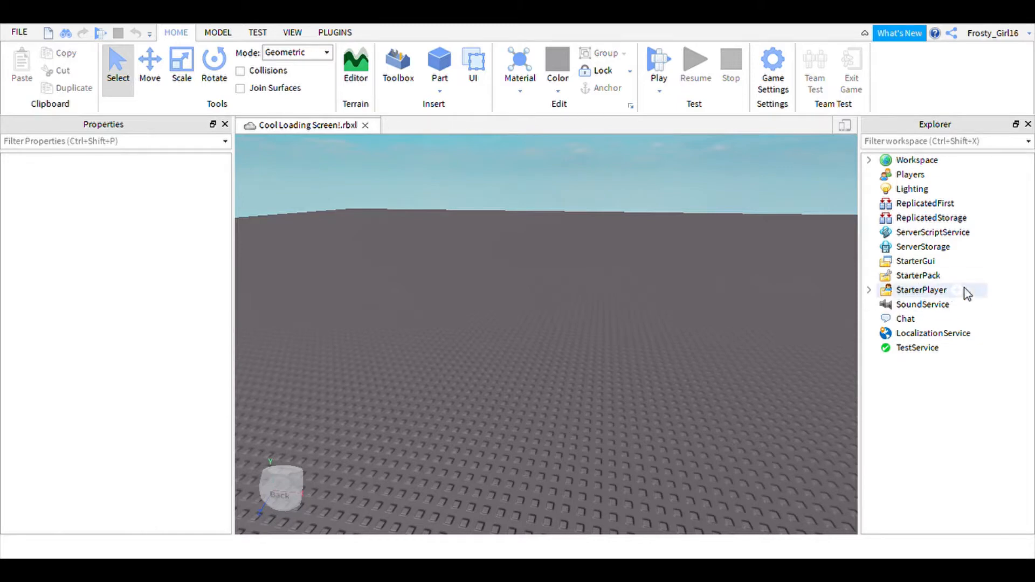
Insert eight block parts stacked on top of each other on the baseplate.
click(442, 58)
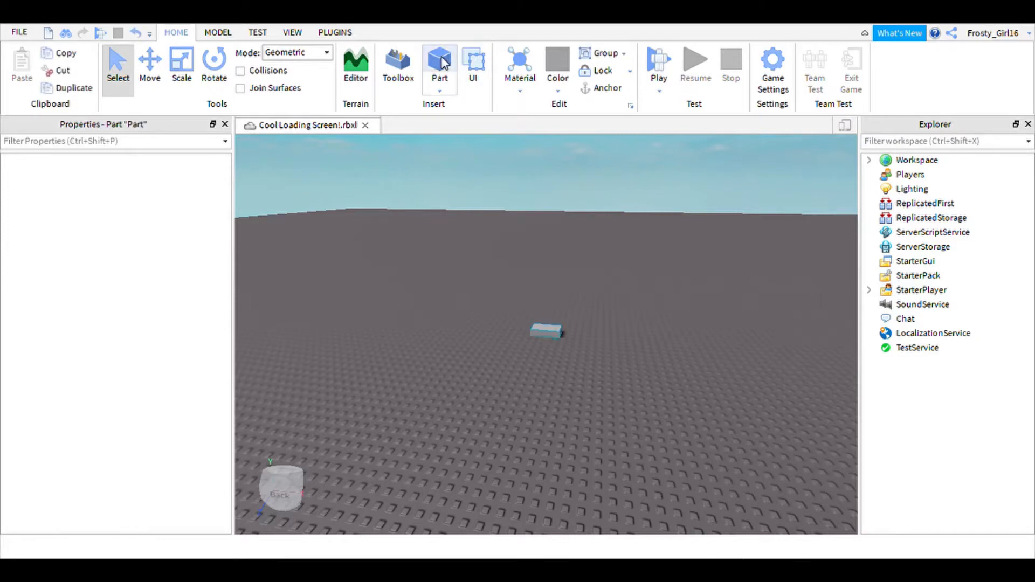
click(441, 58)
click(442, 57)
click(442, 58)
click(442, 58)
click(442, 57)
click(442, 58)
click(441, 57)
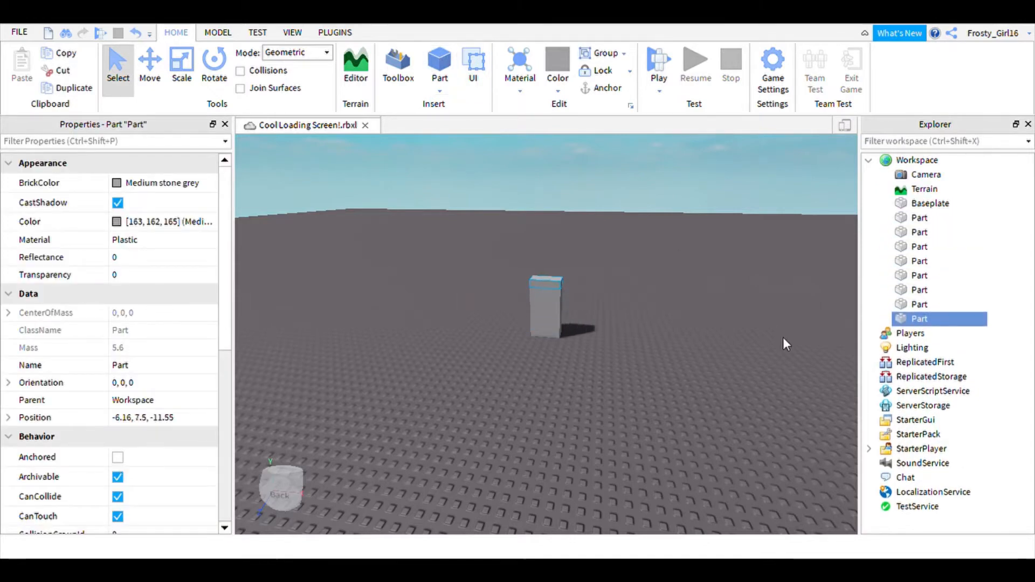
click(532, 359)
key(w)
right_drag(532, 359, 532, 359)
key(s)
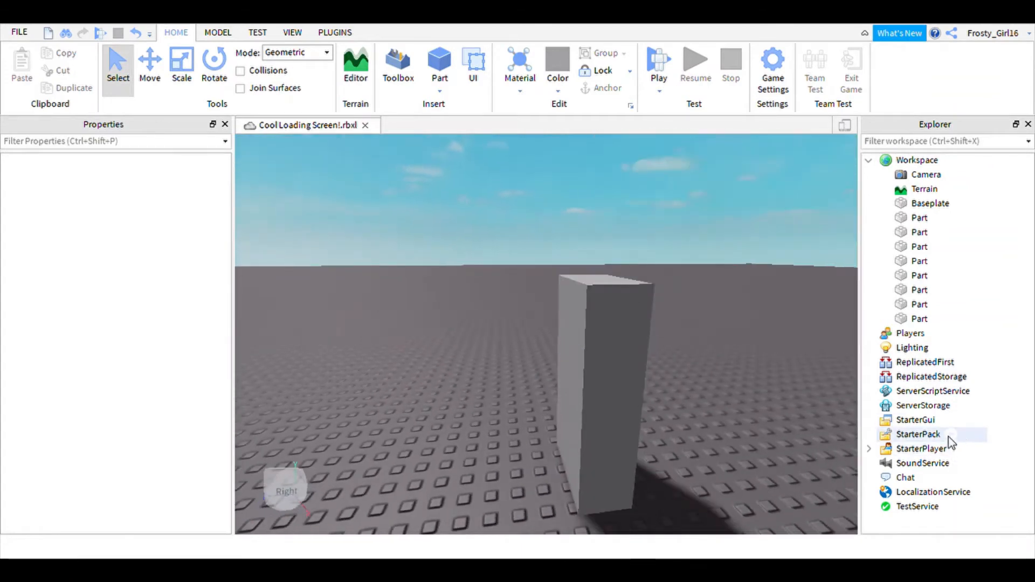
click(948, 422)
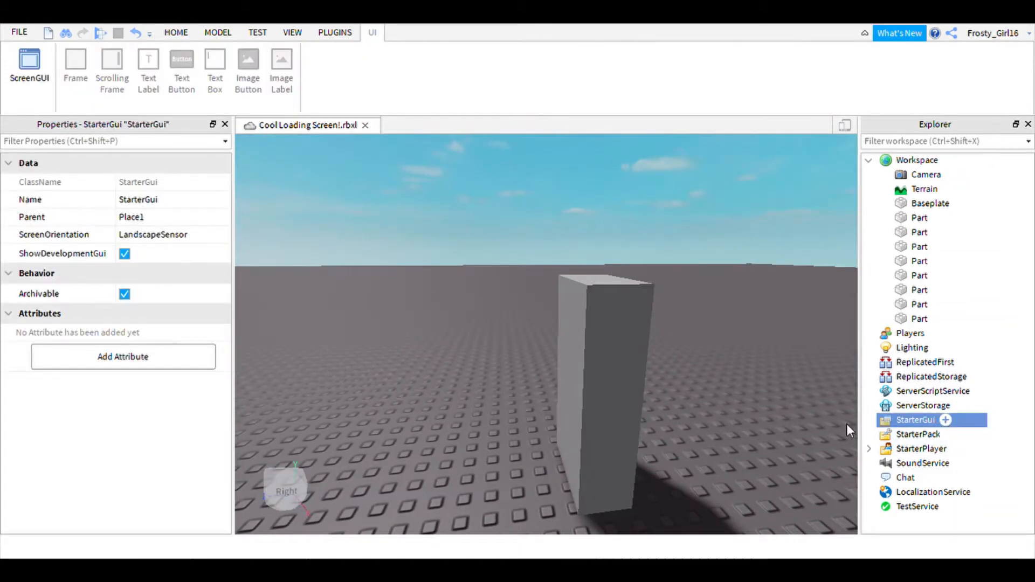
drag(517, 223, 661, 491)
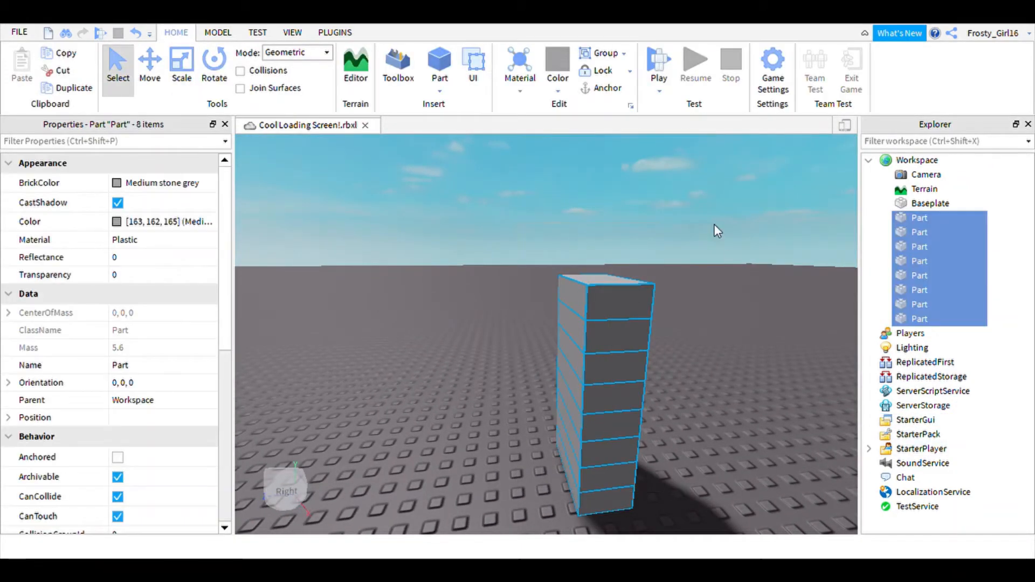
click(681, 247)
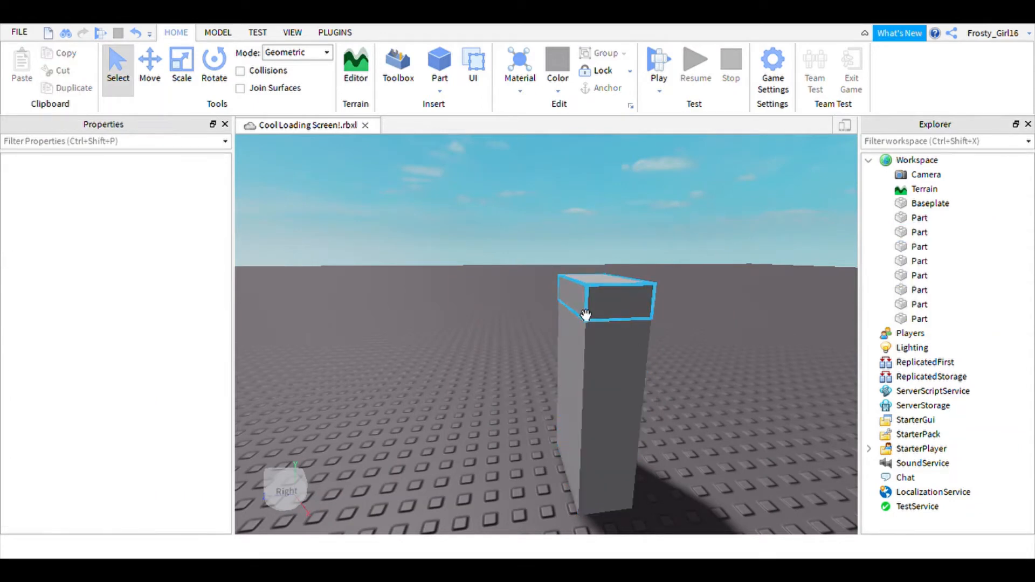
right_drag(562, 292, 562, 292)
scroll(562, 293, down, 5)
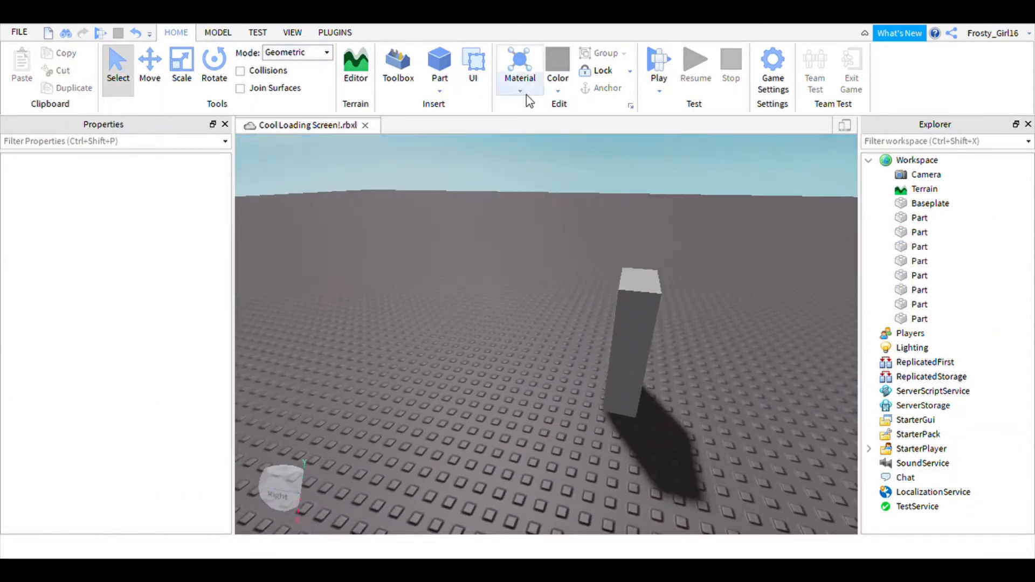
Insert a SpawnLocation and move it on the baseplate to about -5.2, 0.5, -6.6.
click(218, 33)
click(846, 70)
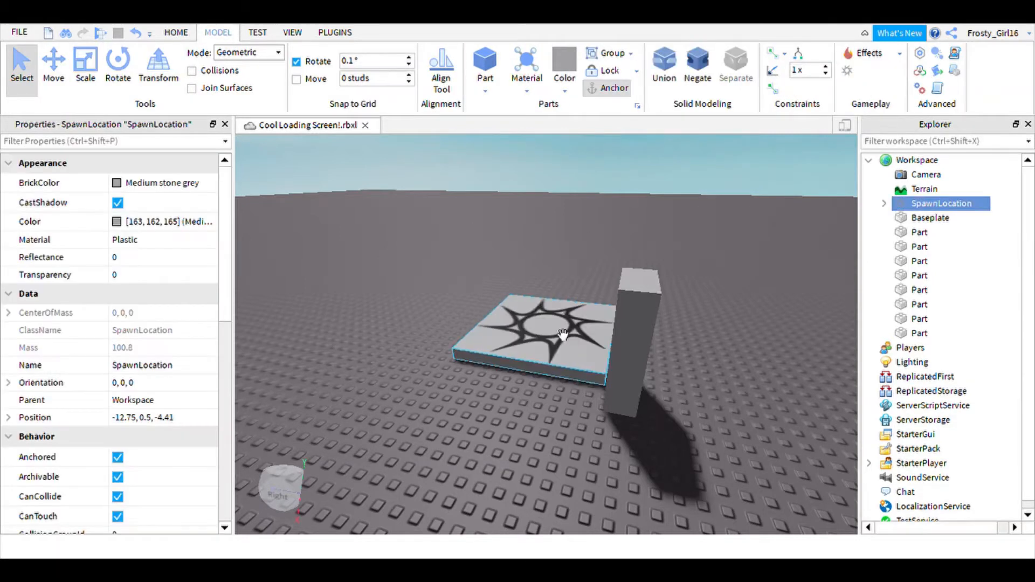
drag(561, 347, 583, 421)
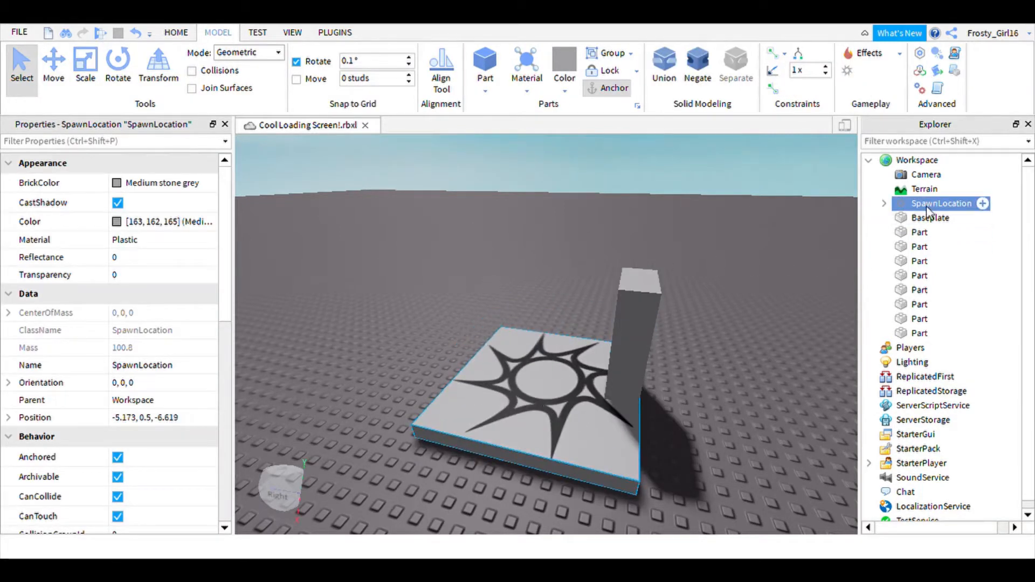
Delete all eight stacked parts from the Workspace.
drag(991, 236, 969, 336)
key(Delete)
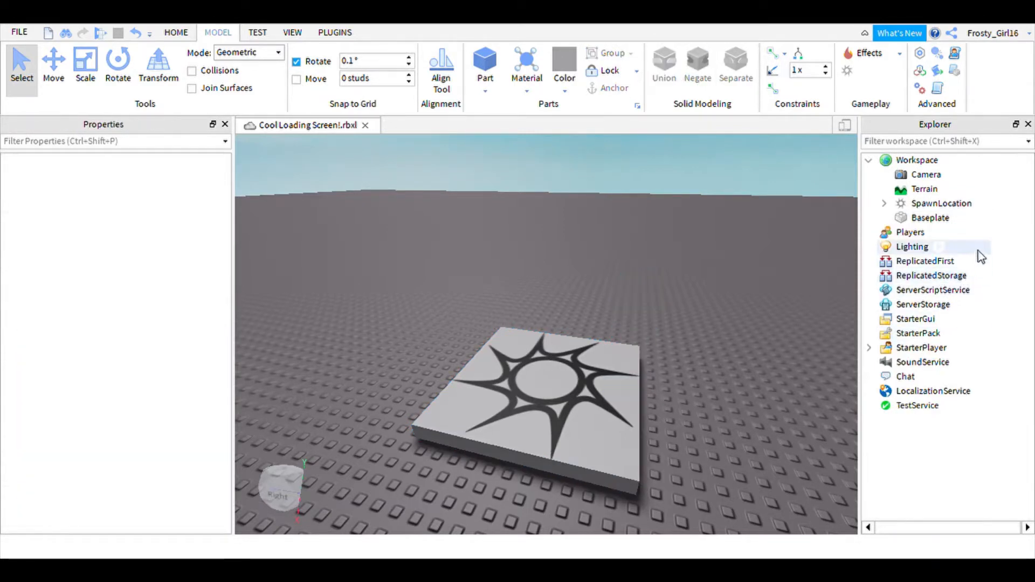
Add a ScreenGui to StarterGui and rename it LoadingScreen.
click(938, 320)
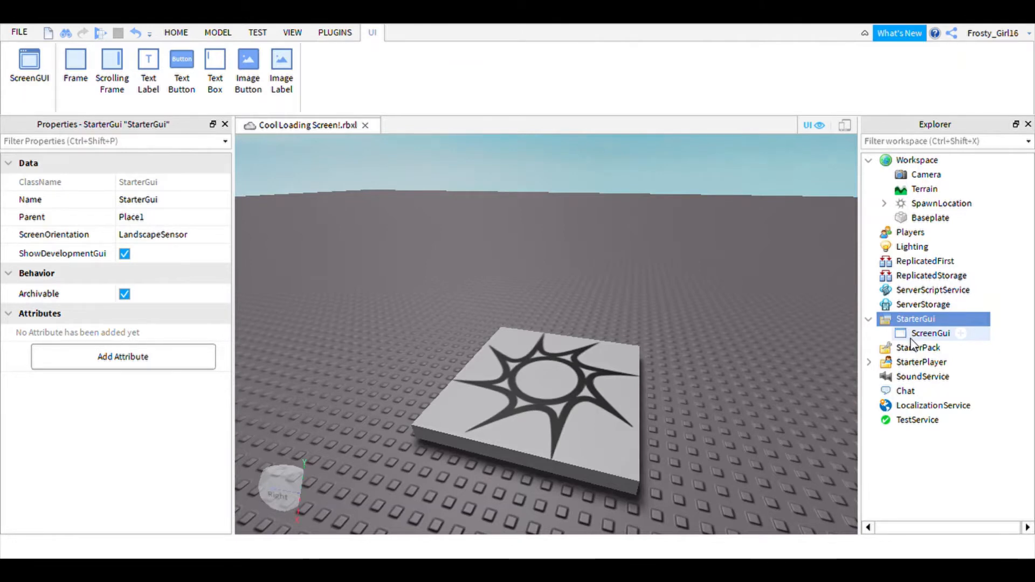
key(F2)
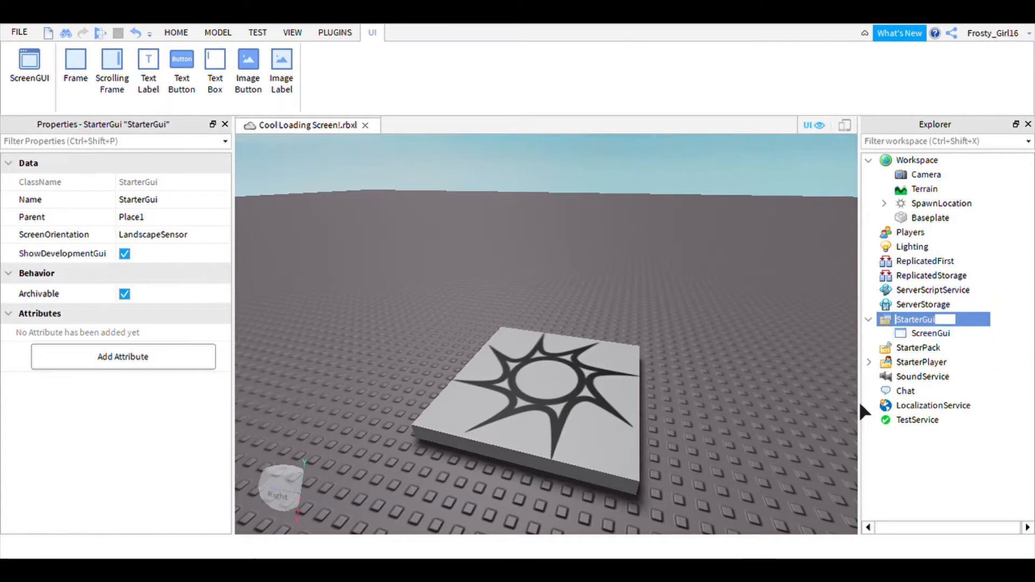
click(931, 333)
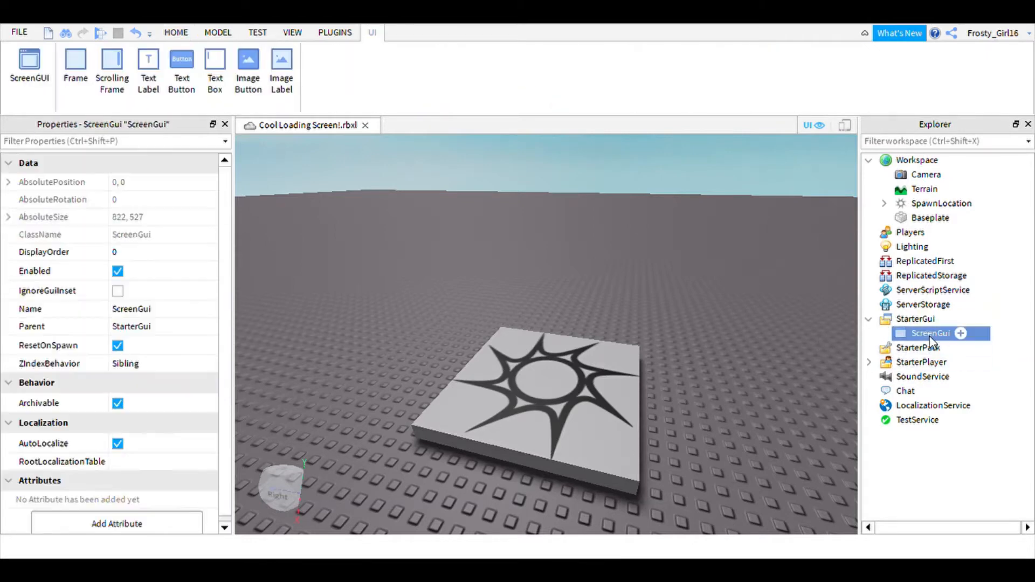
click(150, 309)
text(Loadin)
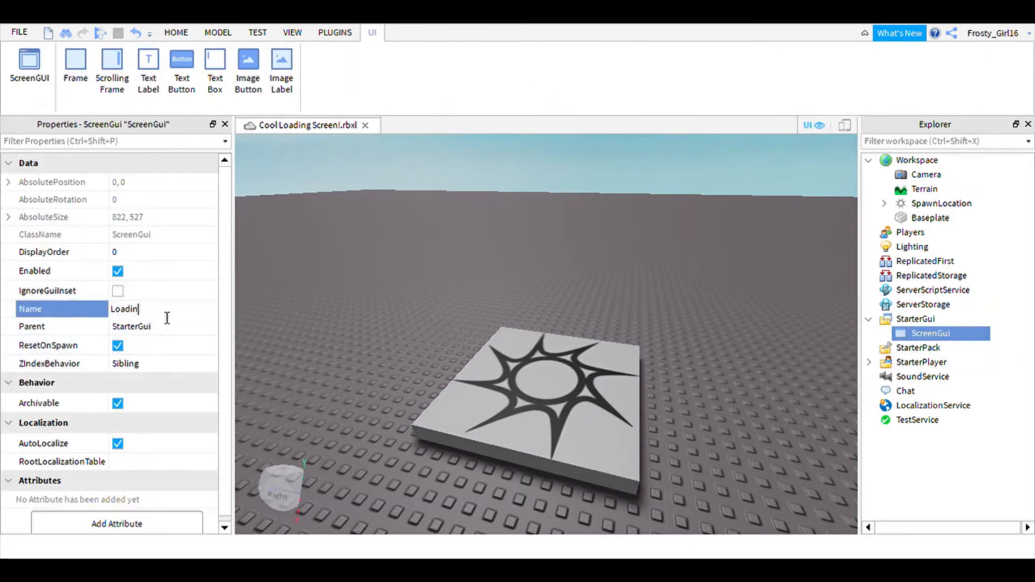
text(gScreen)
key(Return)
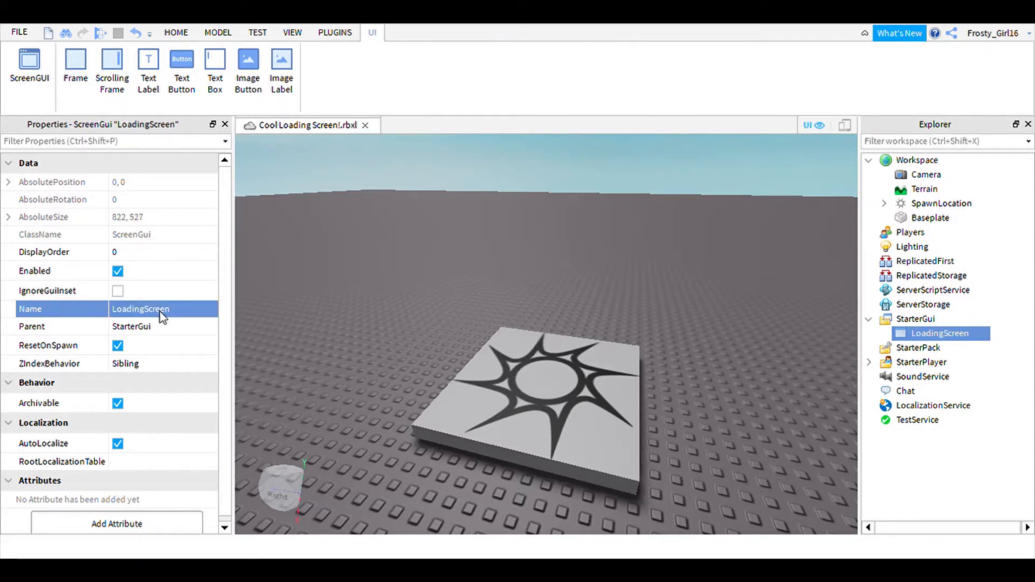
click(719, 311)
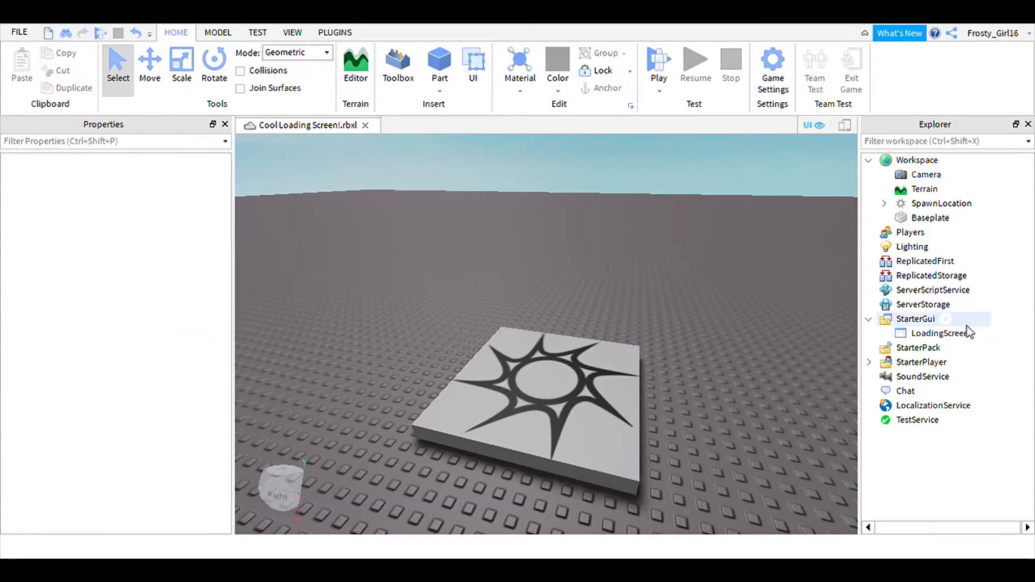
Add a Frame to the LoadingScreen GUI and move it to about 119, 153.
click(981, 338)
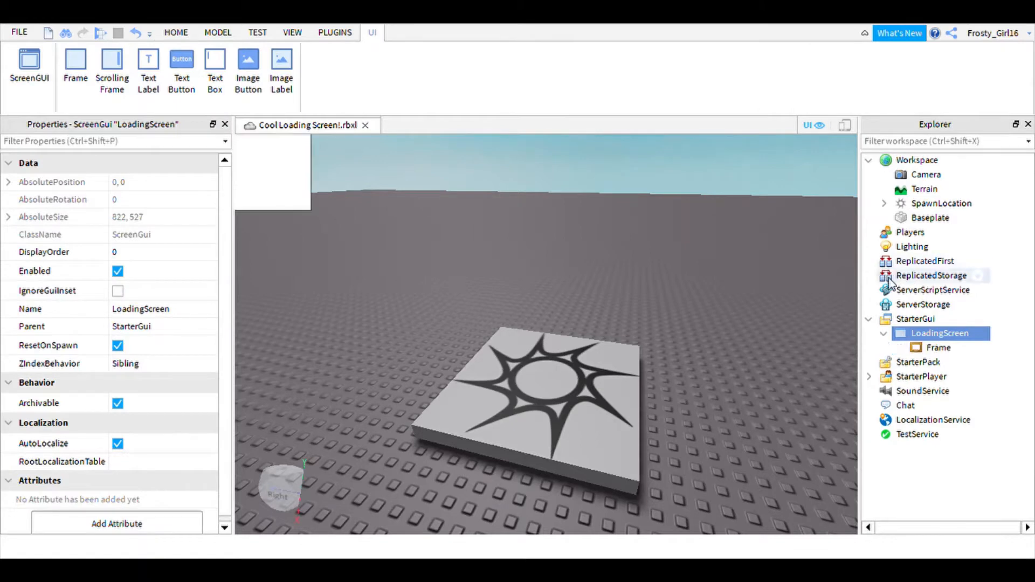
click(915, 350)
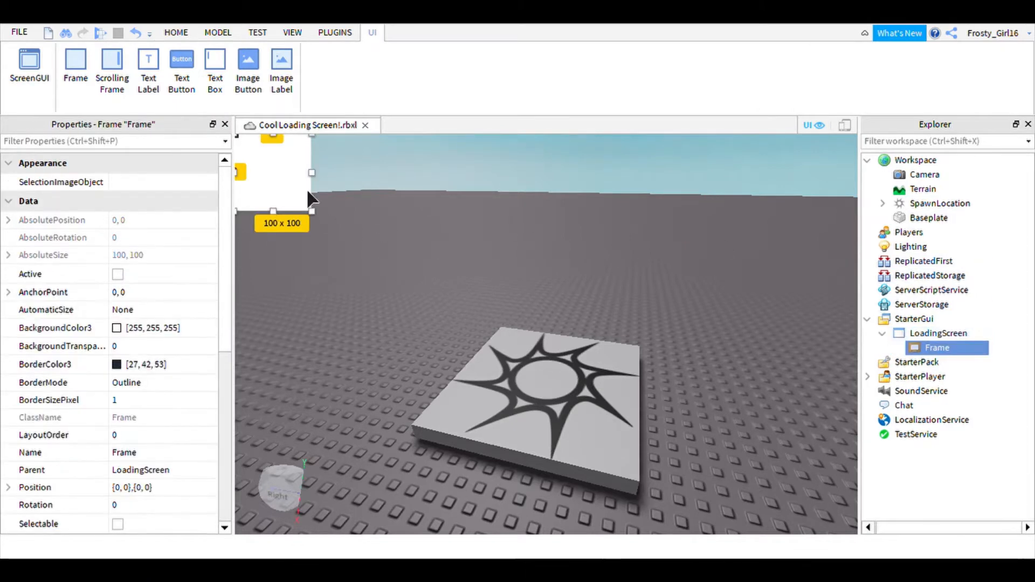
drag(273, 200, 384, 309)
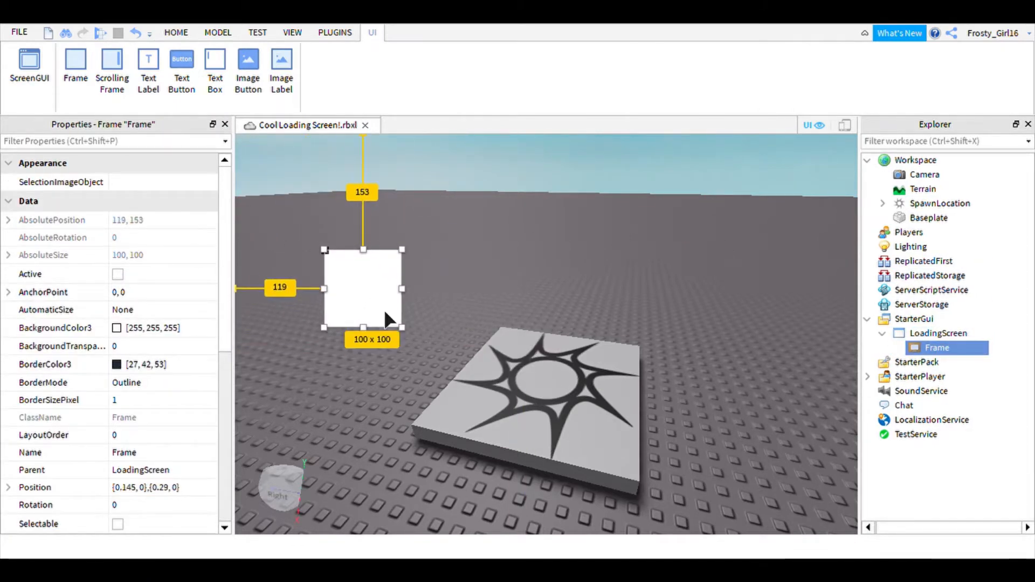
Set the frame's BorderSizePixel to 0.
right_drag(505, 273, 432, 307)
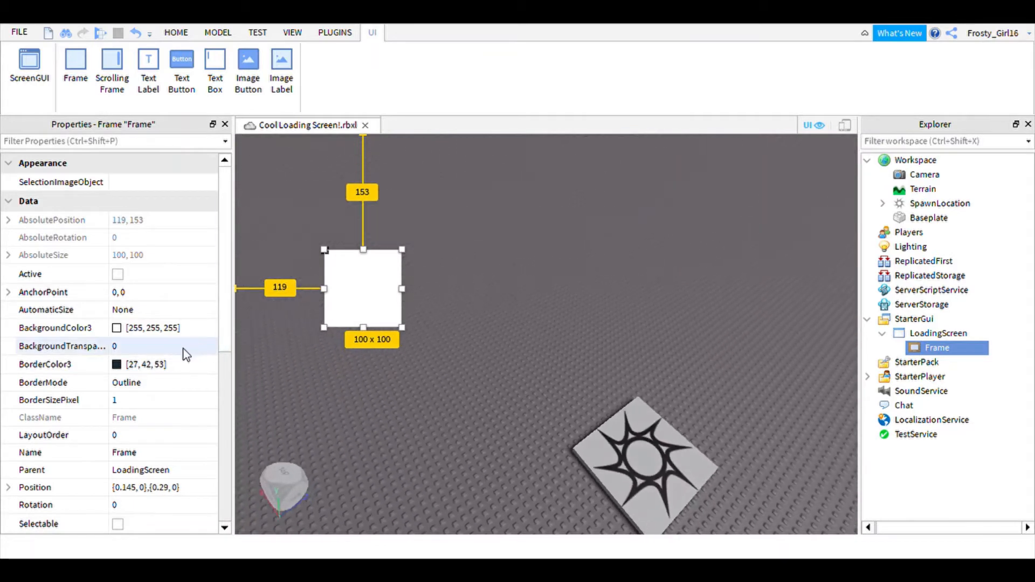
click(159, 400)
text(0)
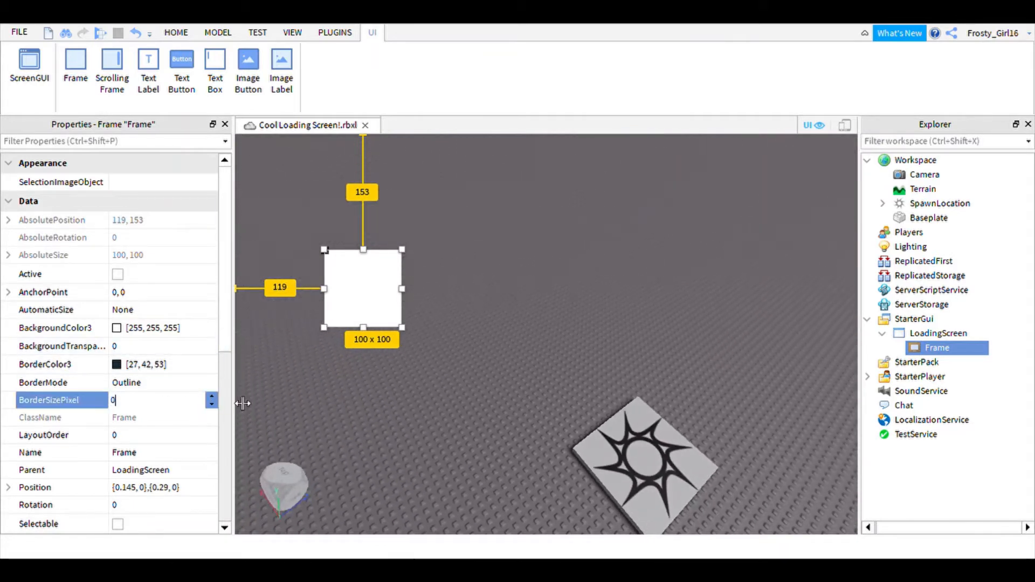
key(Return)
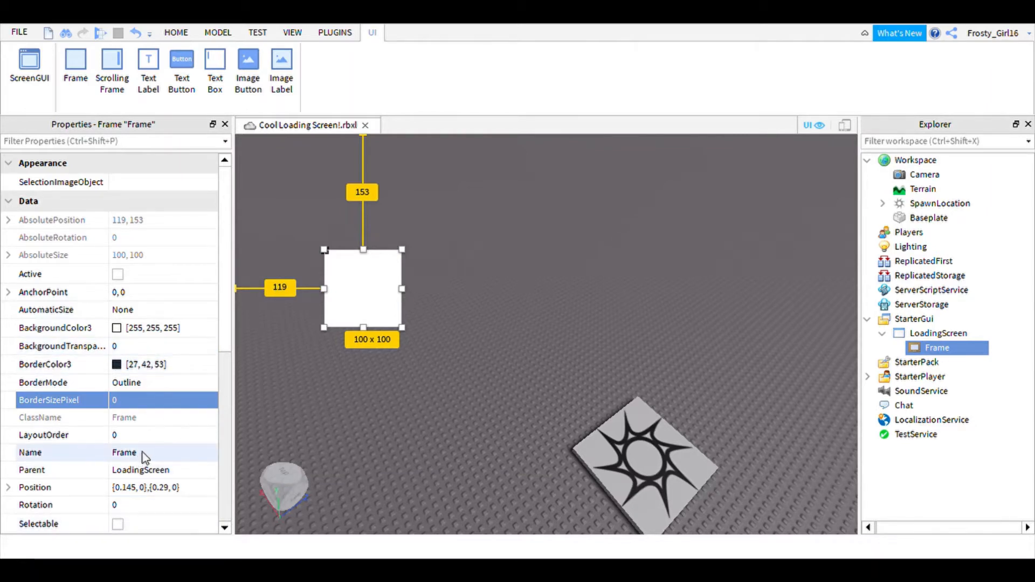
Set the frame's size to {1, 0},{1, 0} and move it to position 0, 0 so it fills the viewport.
drag(225, 316, 222, 382)
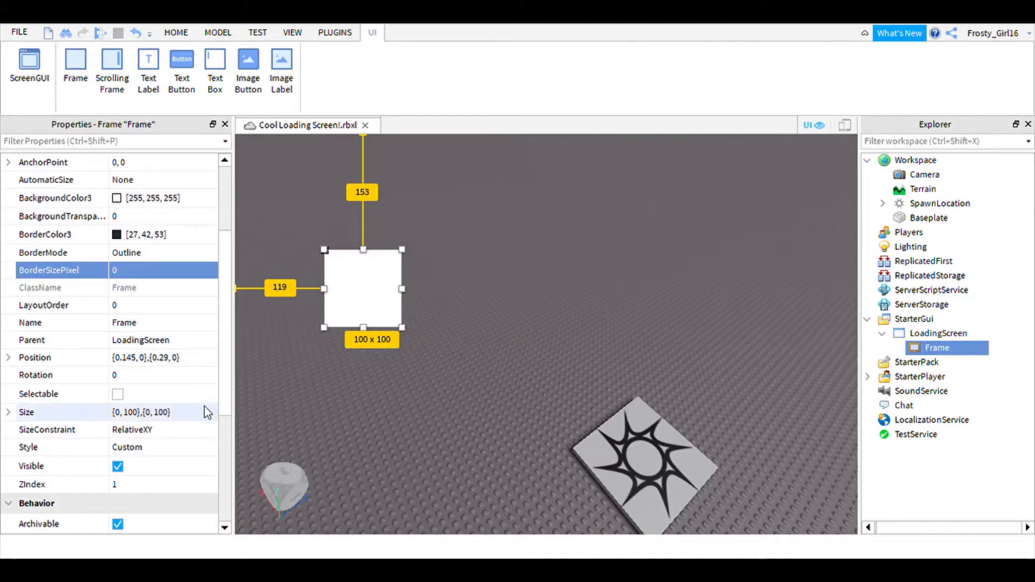
click(152, 419)
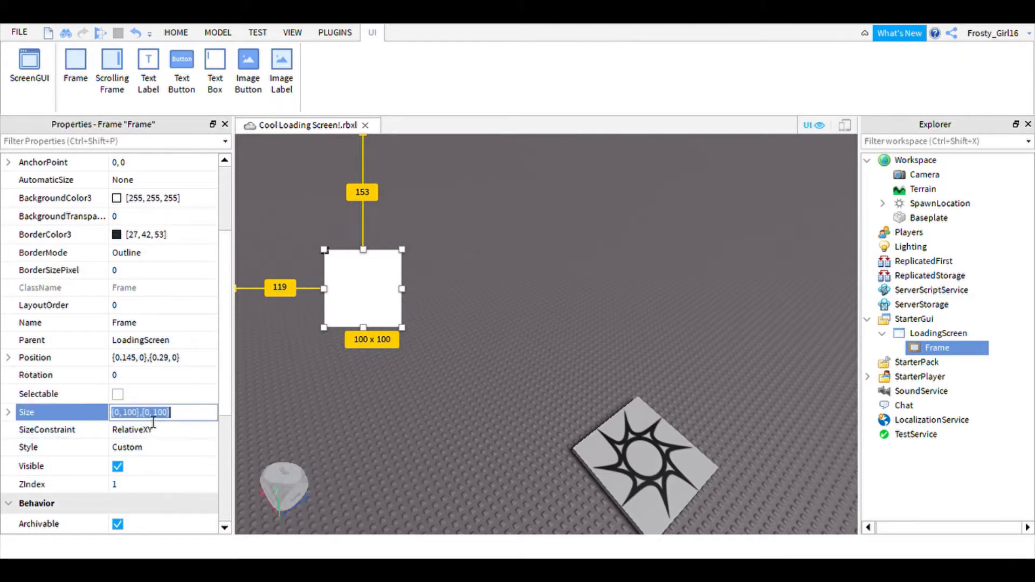
text(1, 0},{)
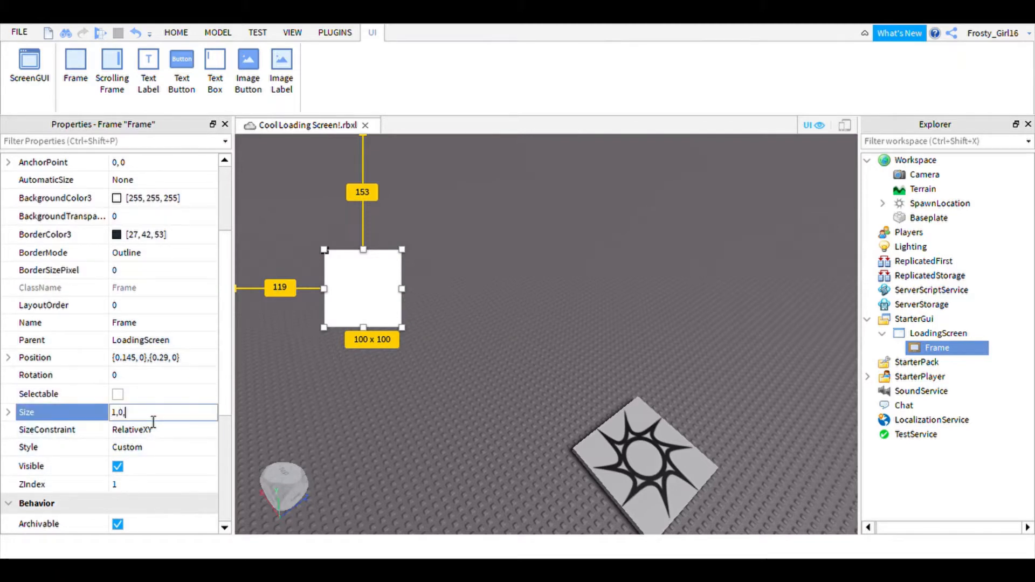
text(1, 0)
key(Return)
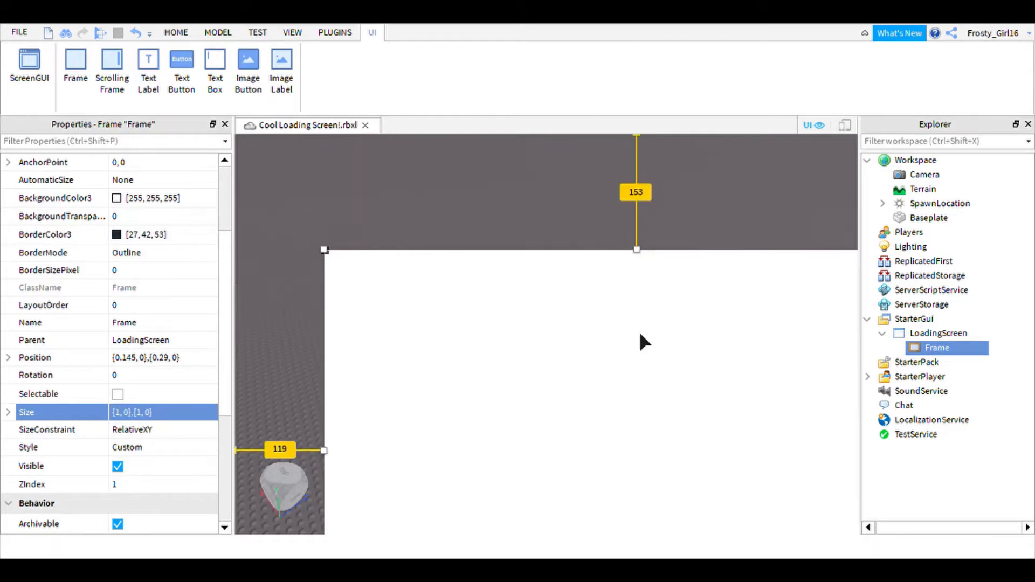
drag(675, 390, 560, 358)
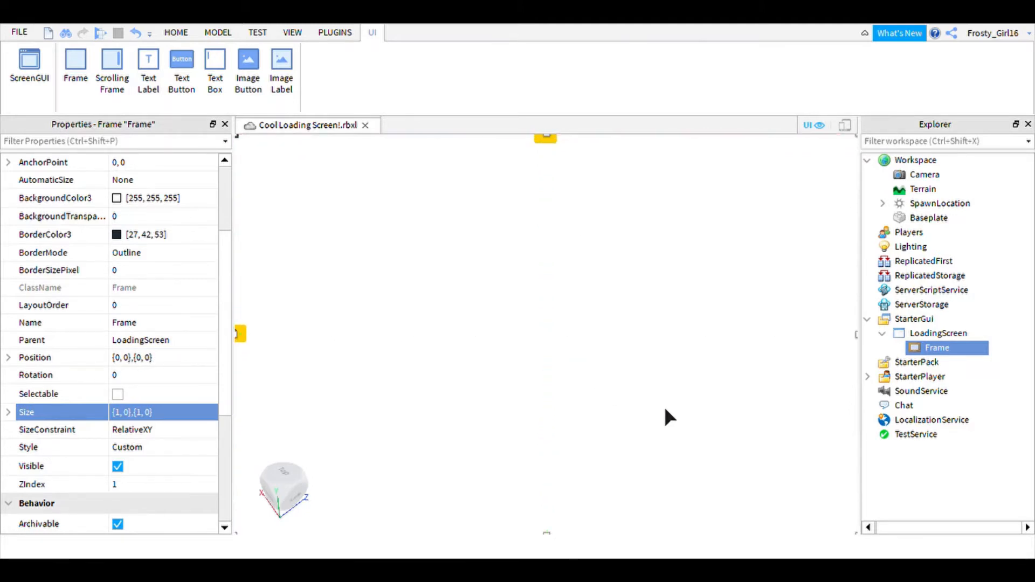
Playtest the game to check how much of the screen the frame covers, and stop the test.
click(179, 39)
click(660, 59)
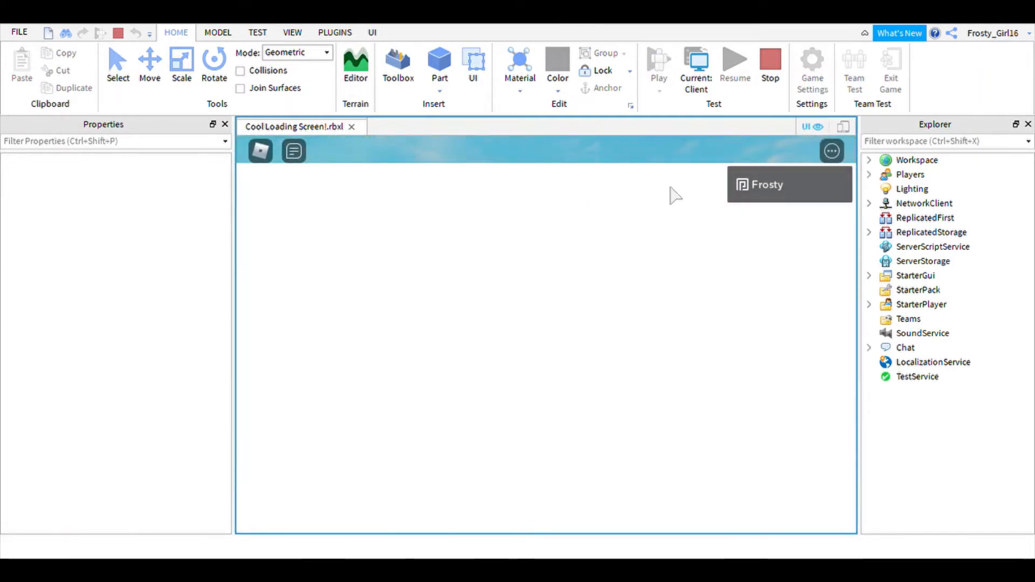
click(776, 63)
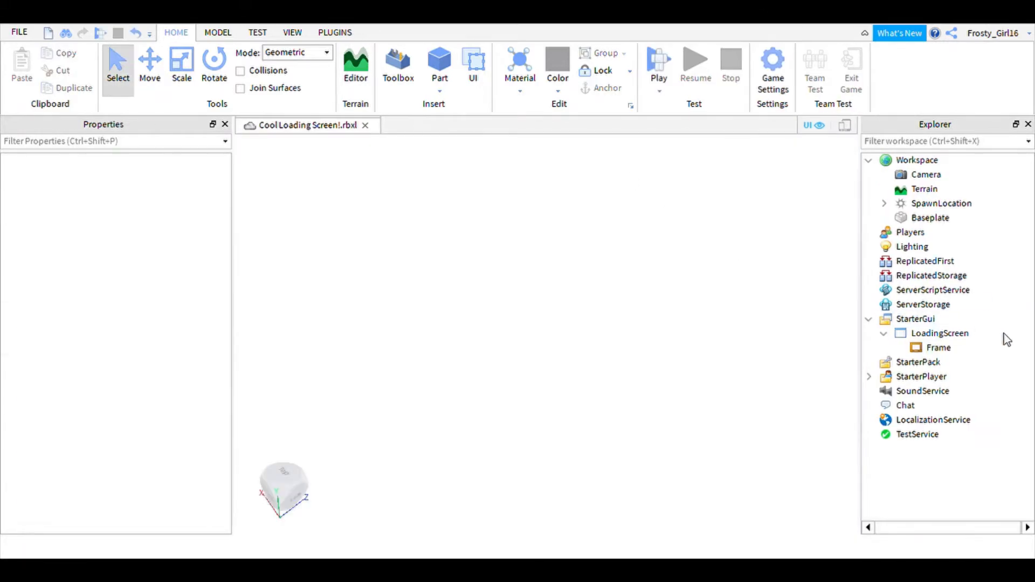
Set the frame's BorderSizePixel to 100 and its border color to white (255, 255, 255).
click(939, 348)
click(151, 402)
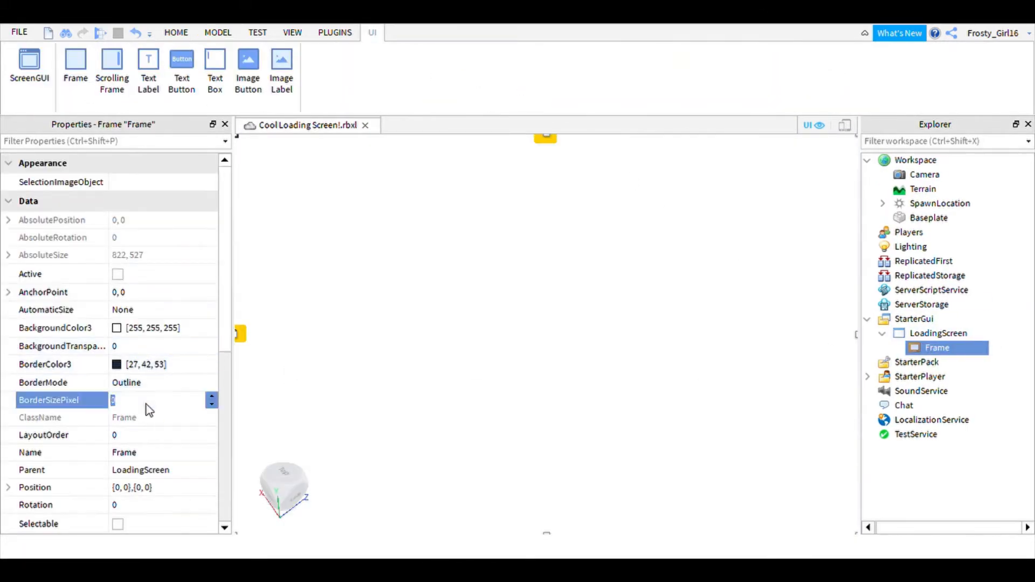
text(100)
key(Return)
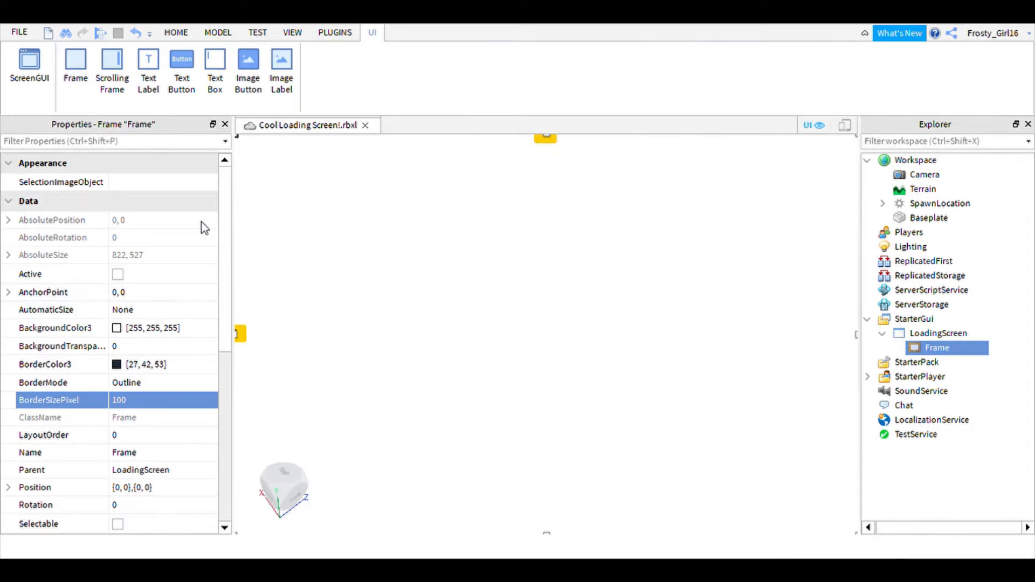
click(117, 368)
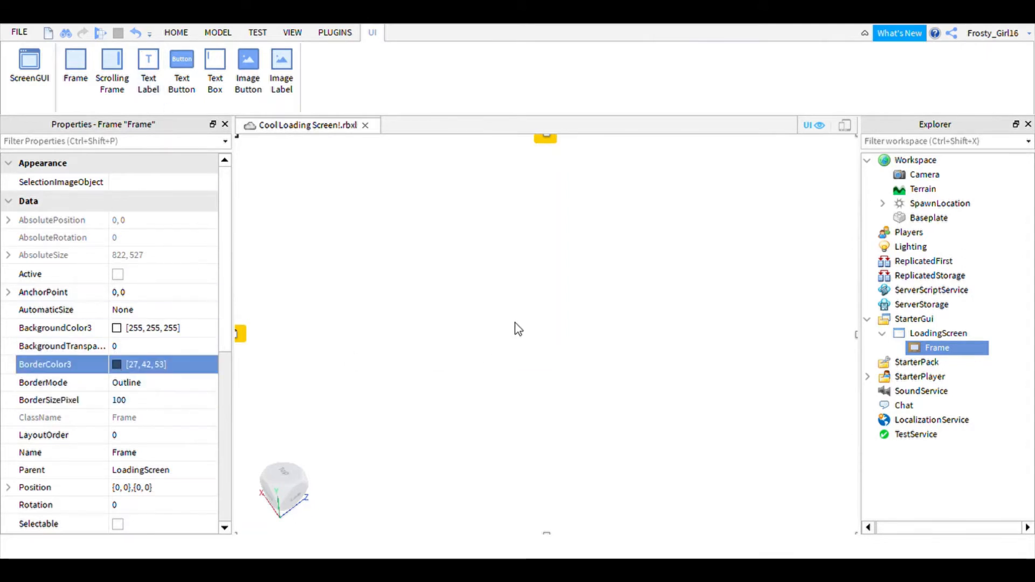
click(492, 271)
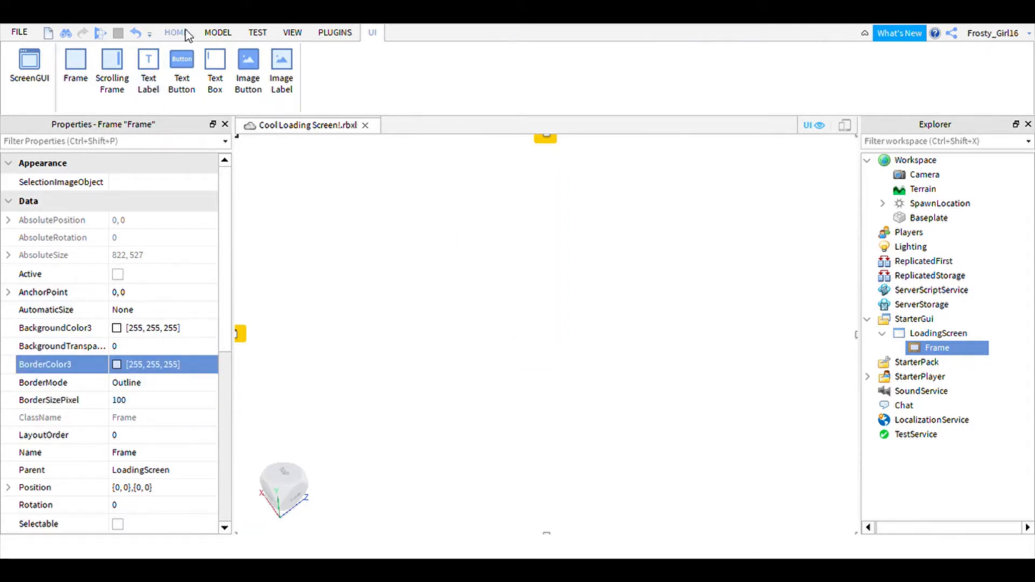
Playtest the game to check that the white frame covers the whole screen, and stop the test.
click(184, 33)
click(661, 62)
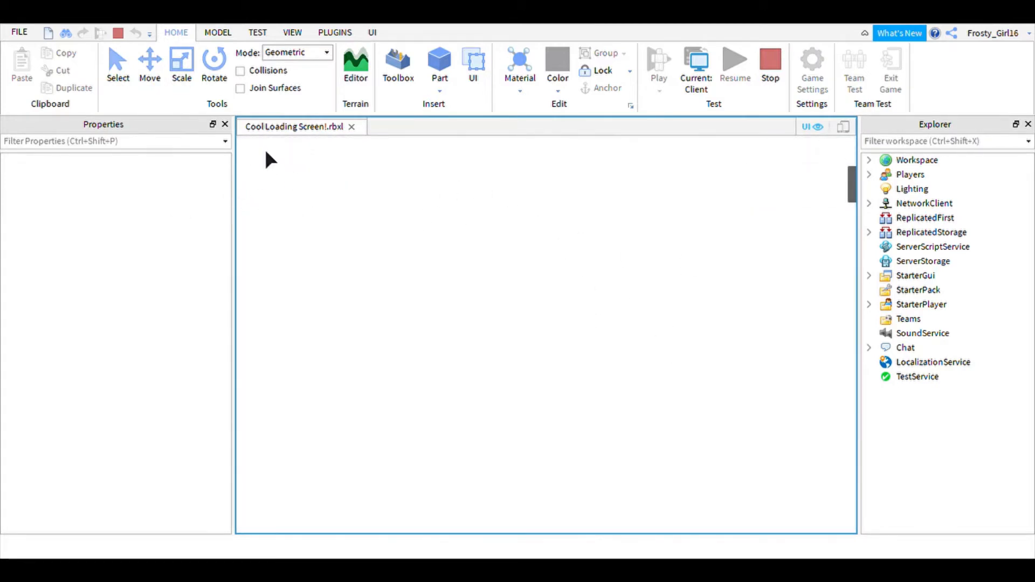
click(263, 149)
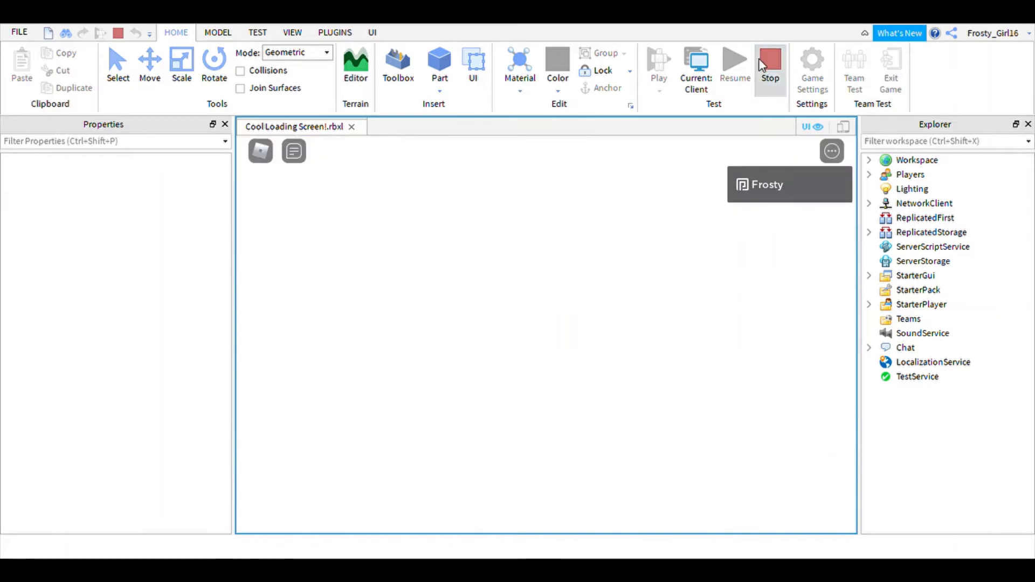
click(760, 60)
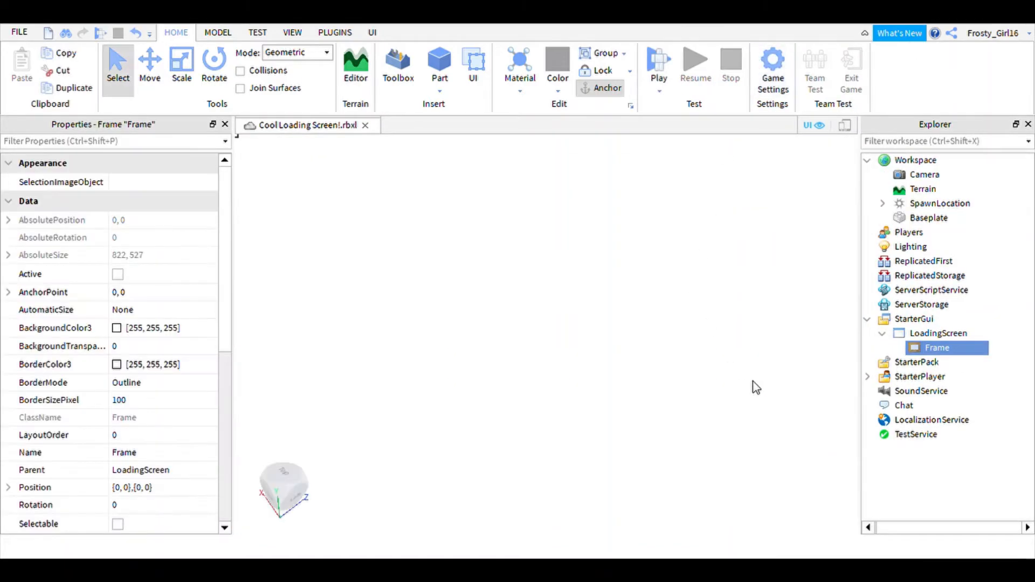
Set both the frame's BackgroundColor3 and BorderColor3 to blue (0, 85, 255).
drag(225, 334, 270, 387)
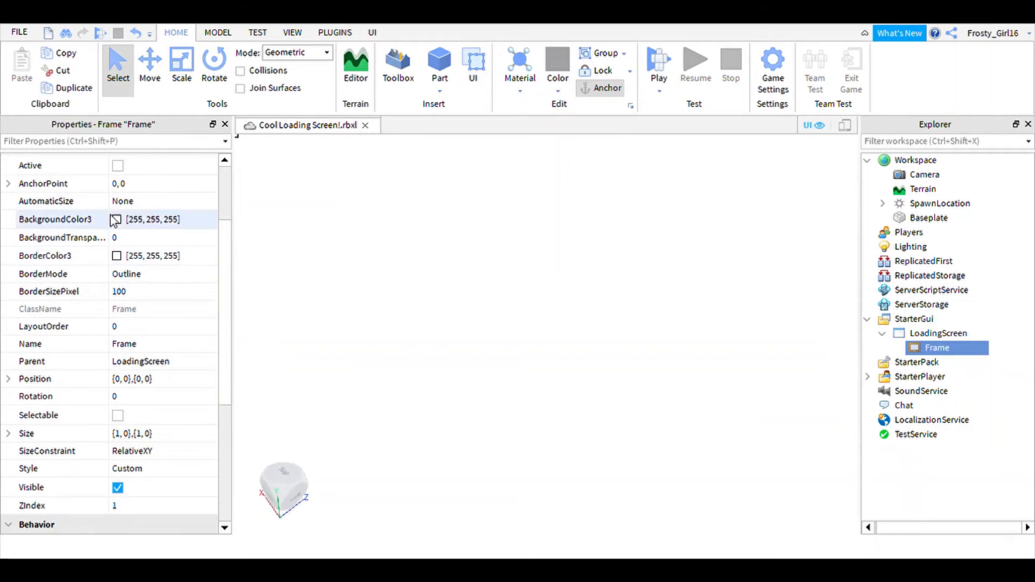
click(115, 220)
click(414, 208)
click(383, 215)
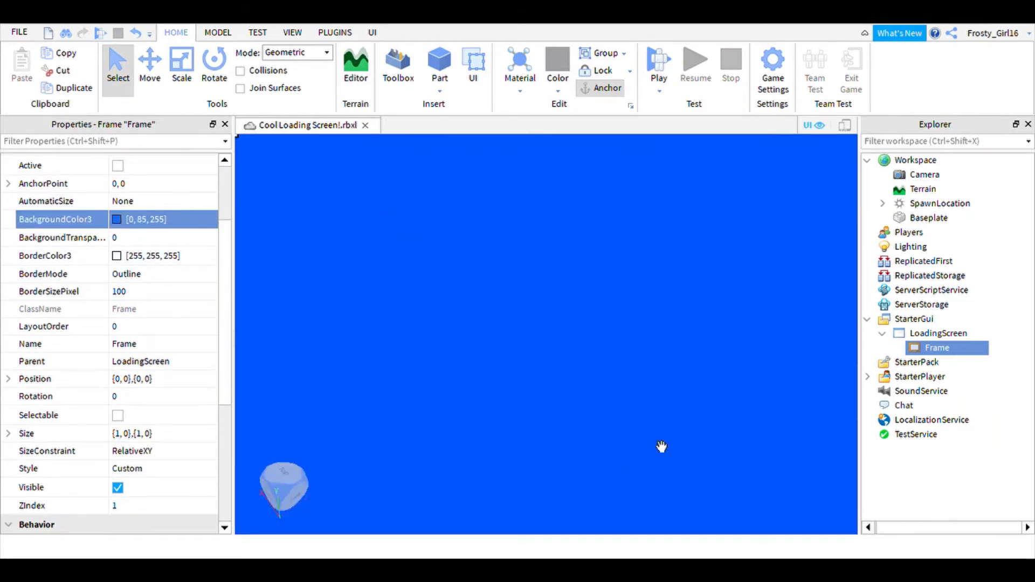
click(120, 257)
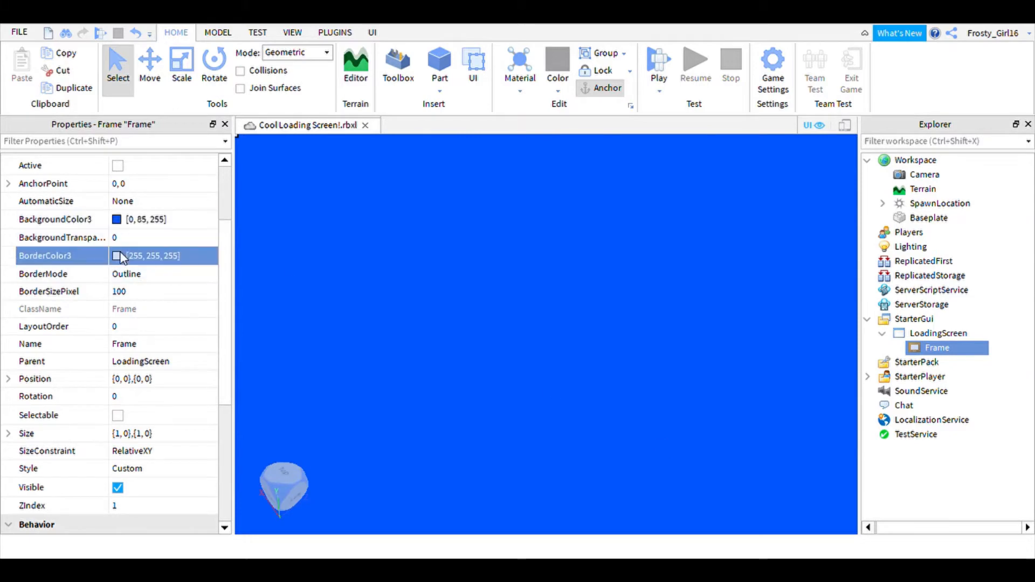
click(370, 218)
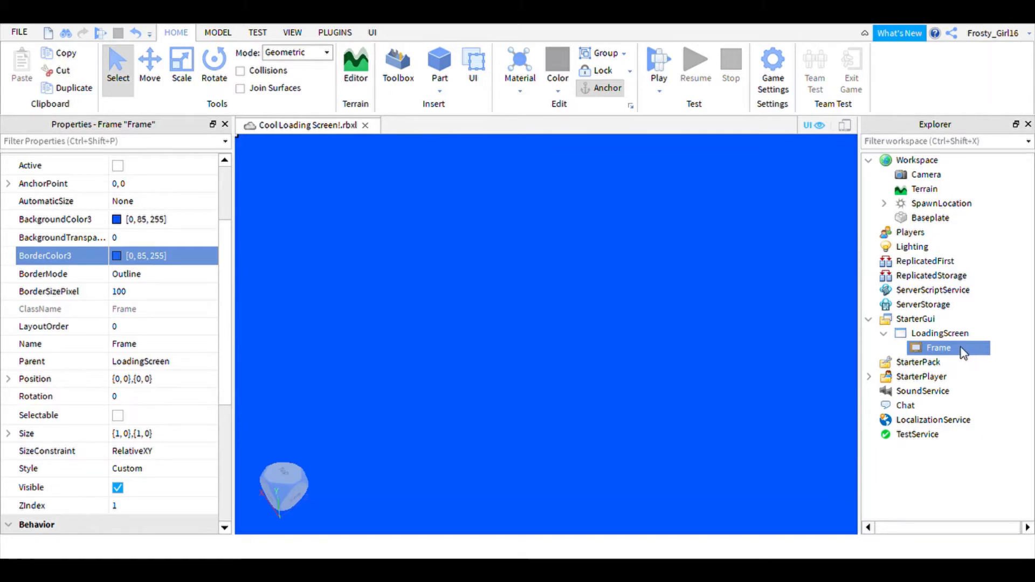
Add a UIGradient inside the frame and set its Rotation to 134.
click(904, 277)
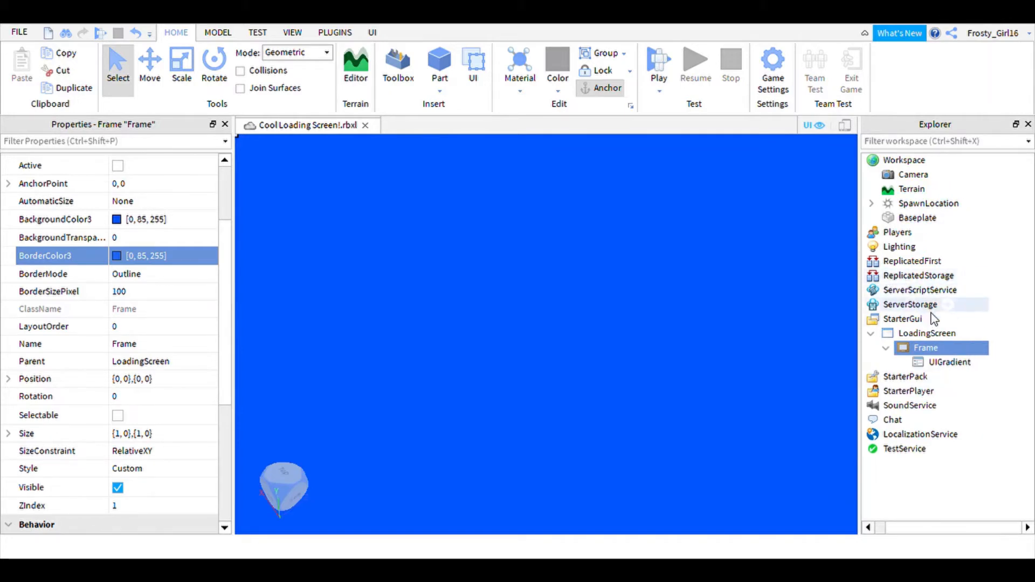
click(944, 365)
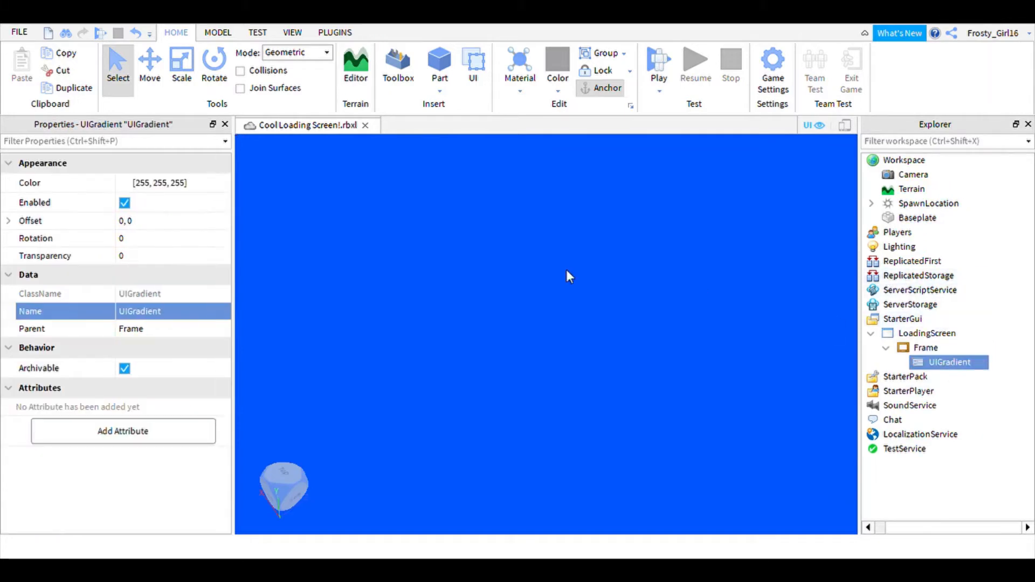
click(180, 241)
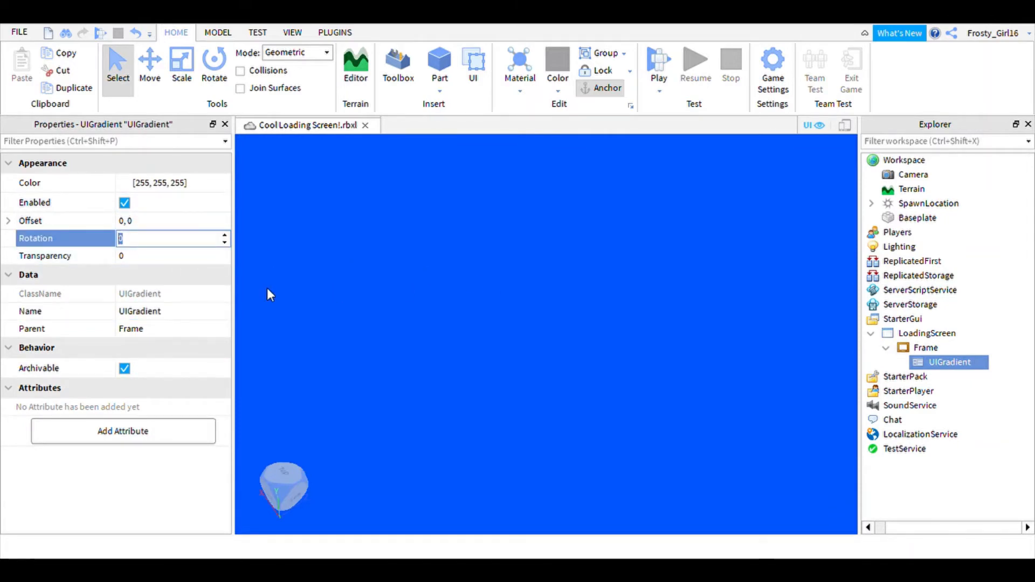
text(1)
key(Return)
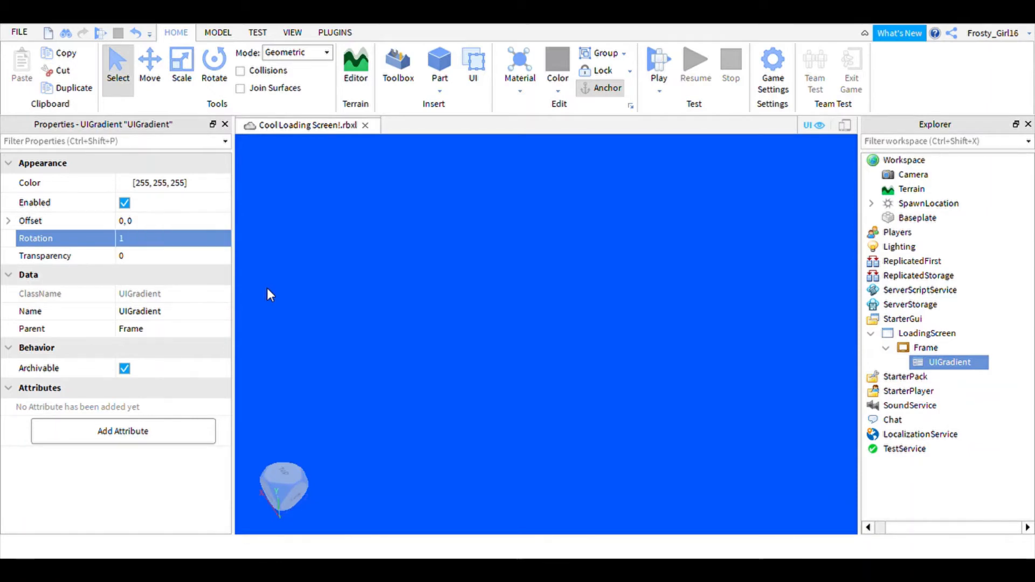
click(182, 243)
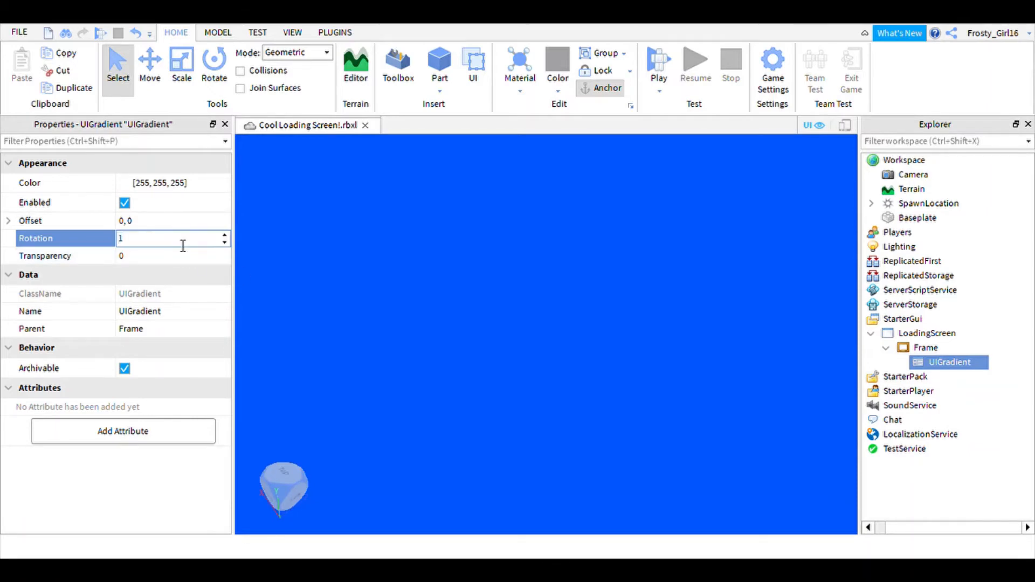
key(Return)
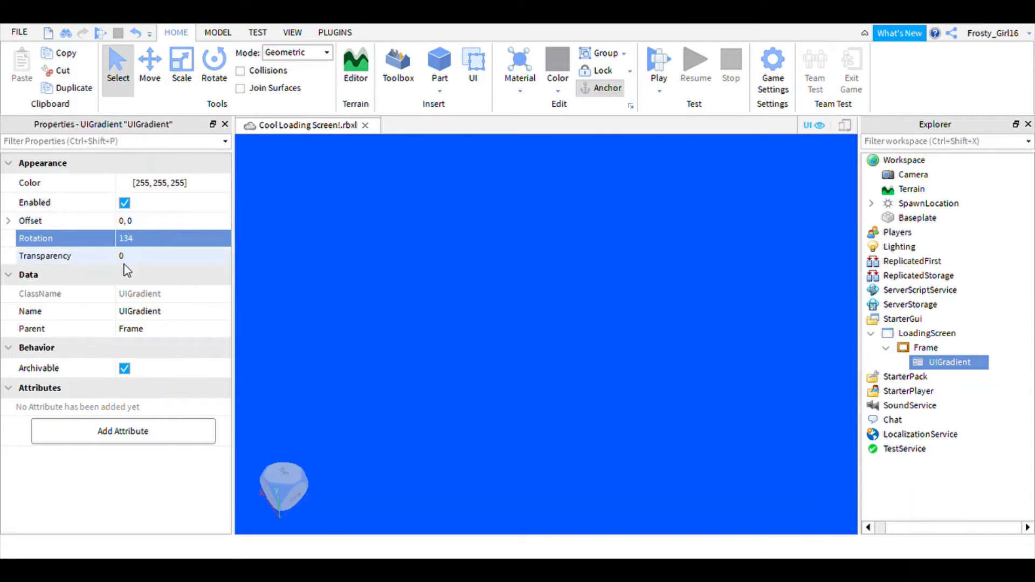
Try Transparency values of 1 and 0.5 on the UIGradient.
click(137, 257)
key(Return)
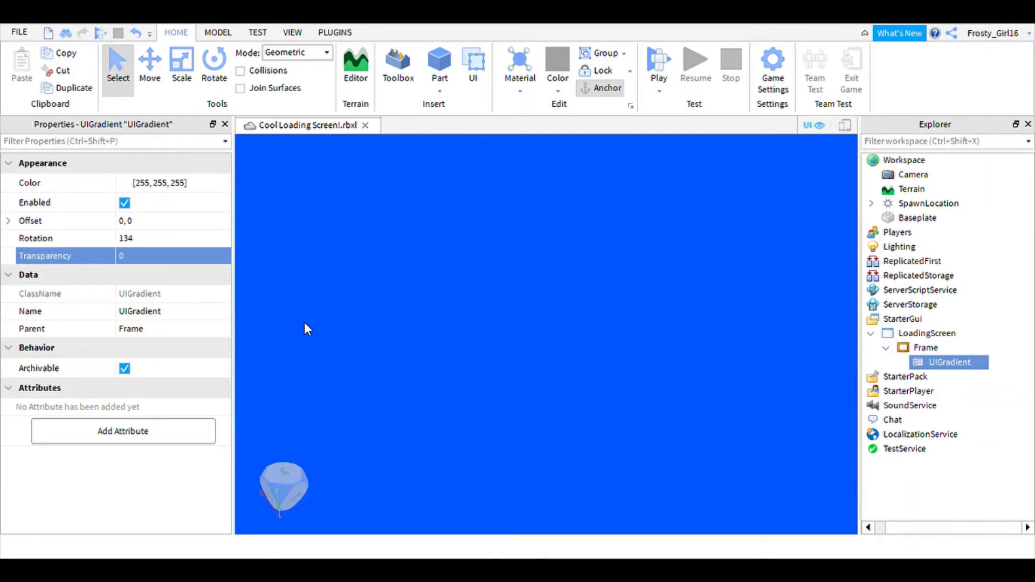
click(174, 263)
text(1)
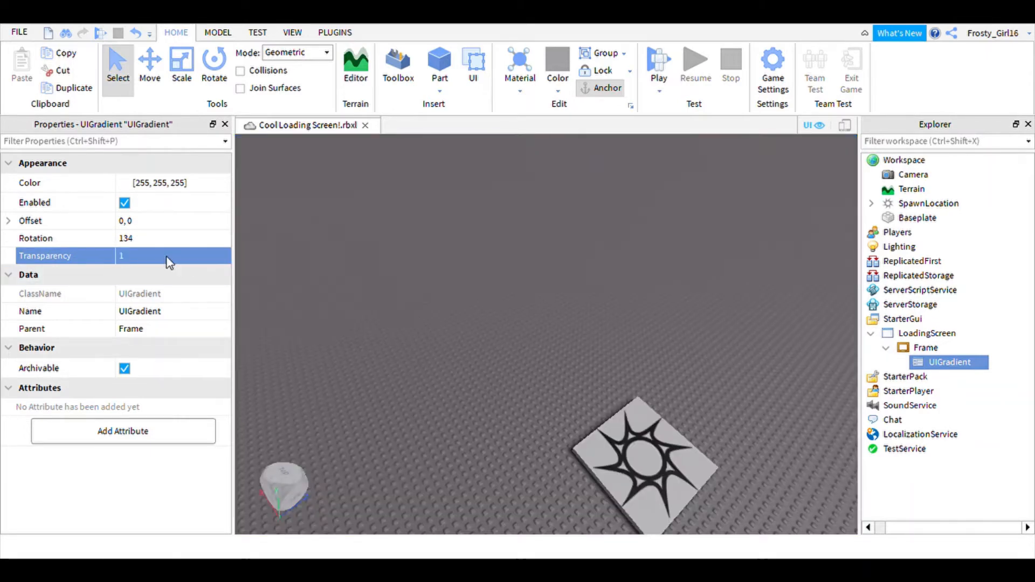
click(173, 262)
text(0.)
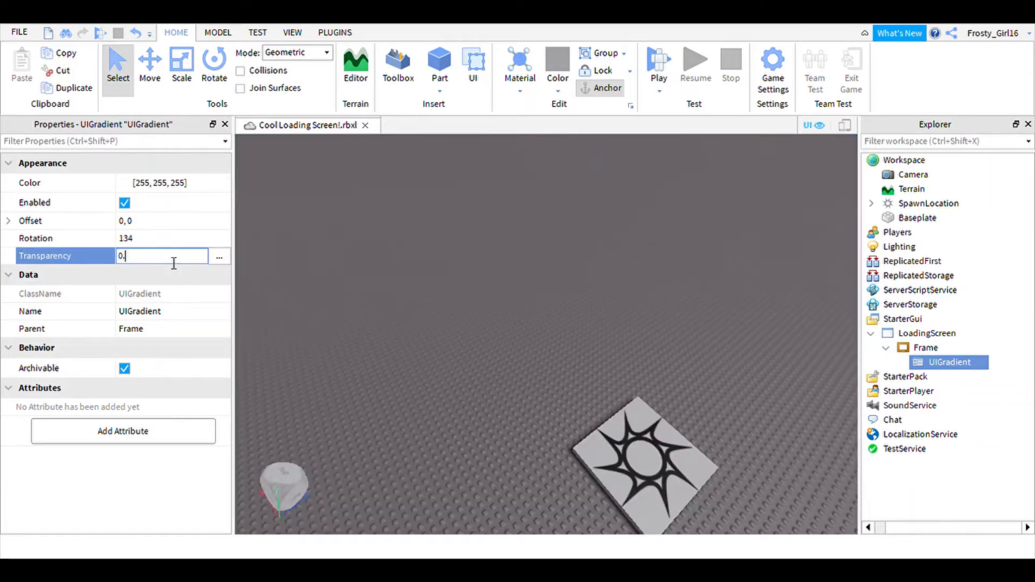
text(5)
key(Return)
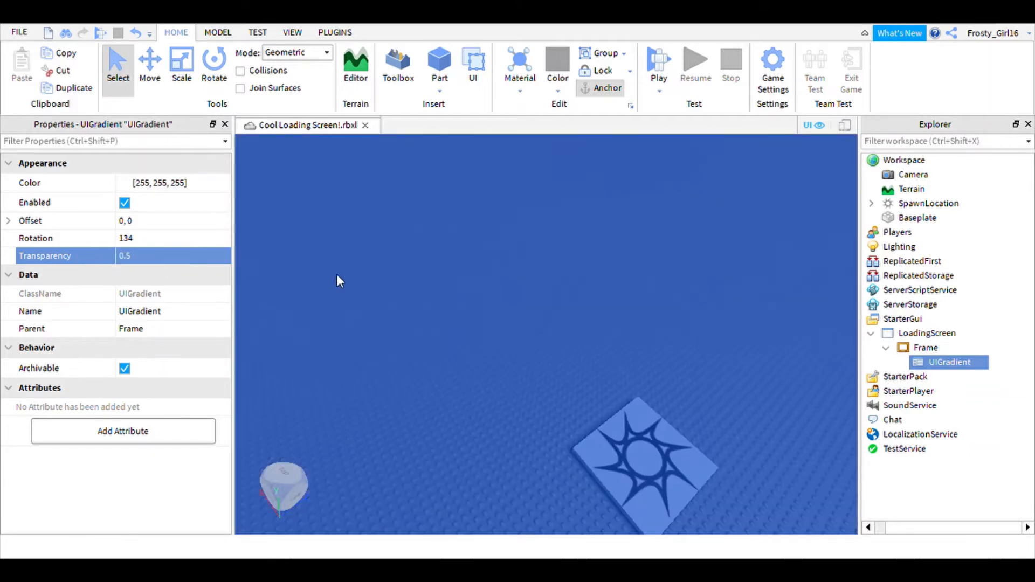
Try Transparency values of 0.9 and 0.2 on the UIGradient.
click(170, 259)
text(0)
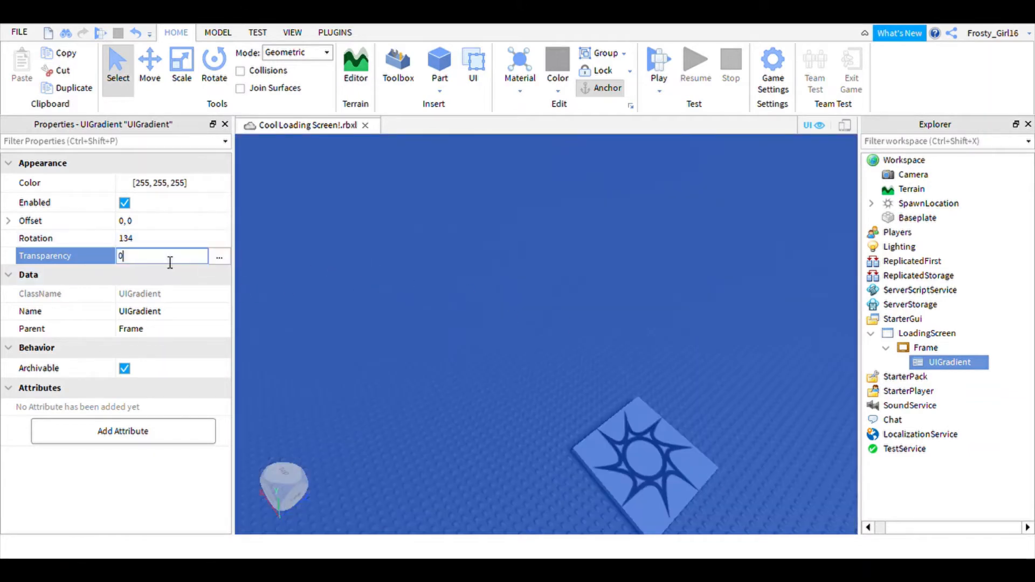
text(.9)
key(Return)
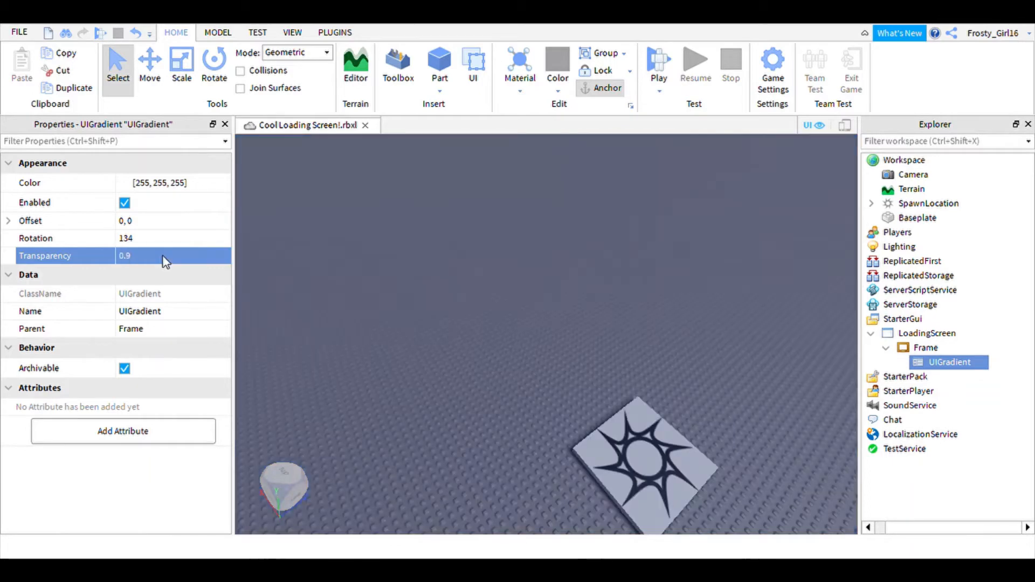
click(169, 259)
text(0.2)
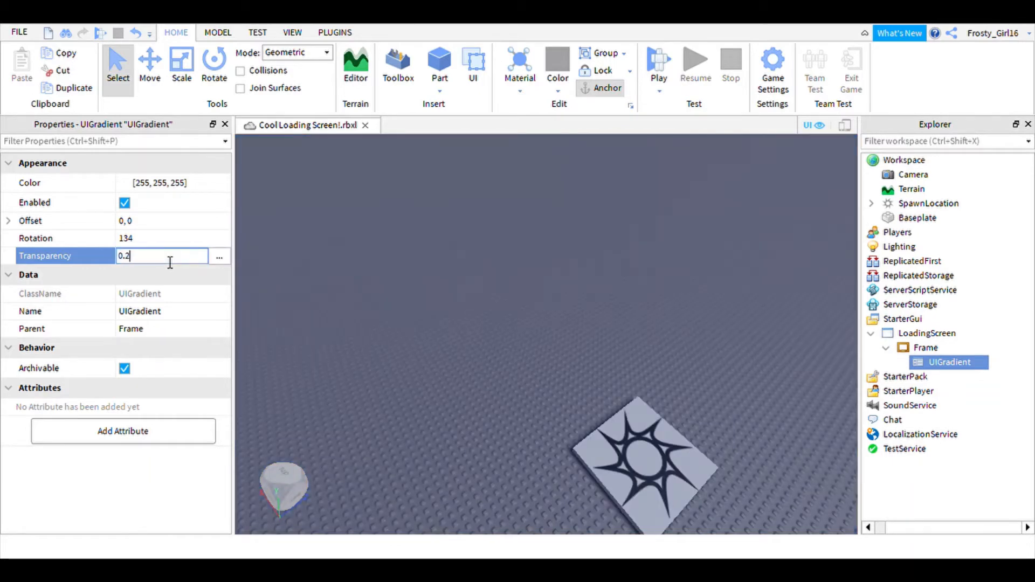
key(Return)
Set the UIGradient's Transparency to 0.1 and check how the frame looks over the scene.
click(169, 261)
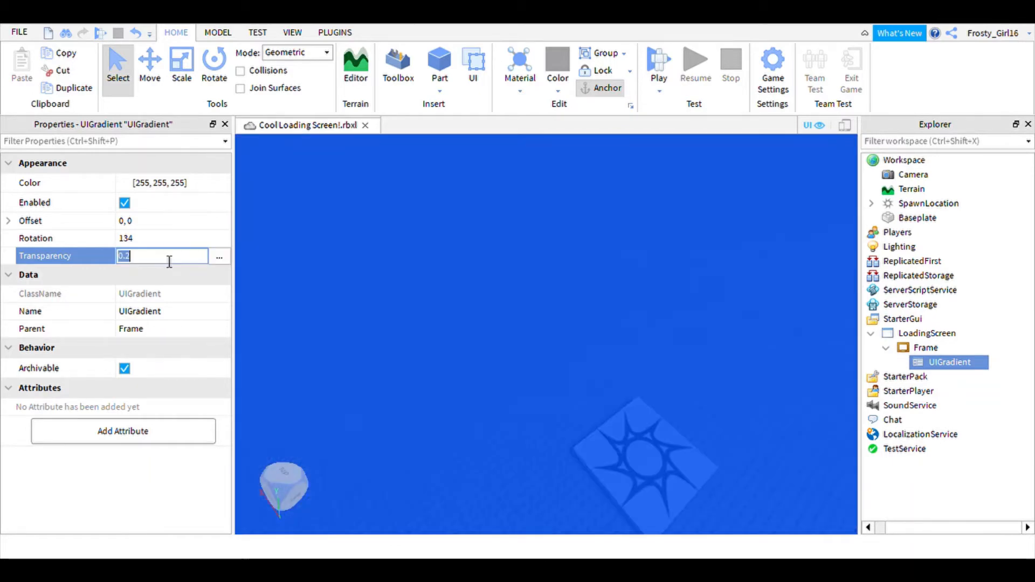
text(0.1)
key(Return)
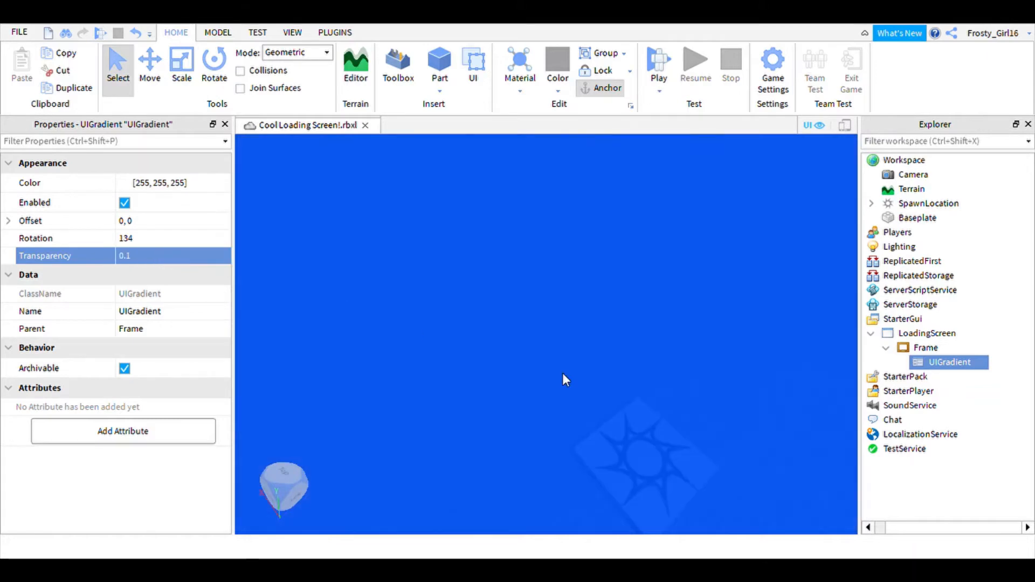
right_drag(570, 372, 570, 372)
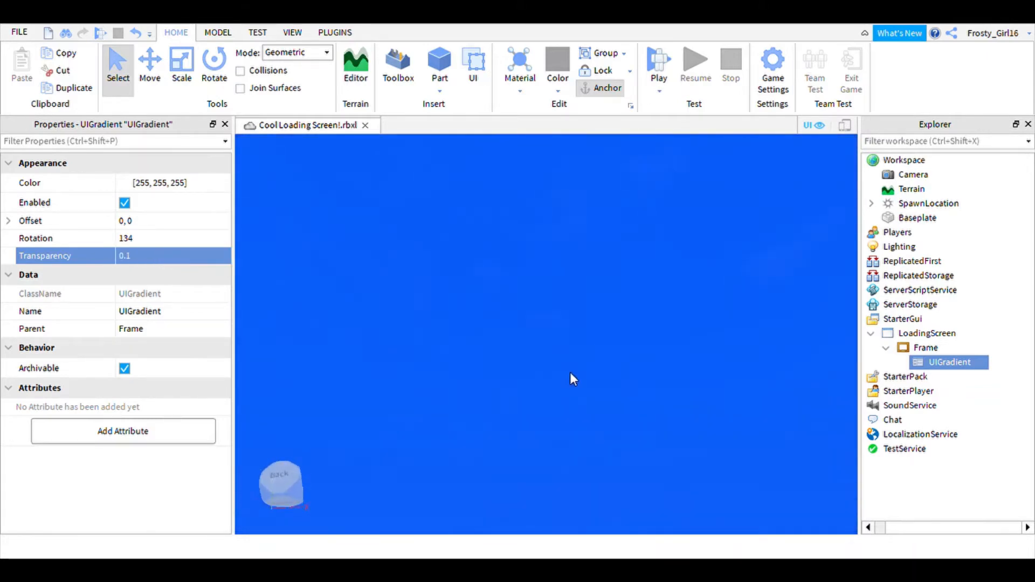
Add a text label to the frame, enlarge it to about 498 x 166, and centre it horizontally about 68 pixels below the frame's upper edge.
click(941, 348)
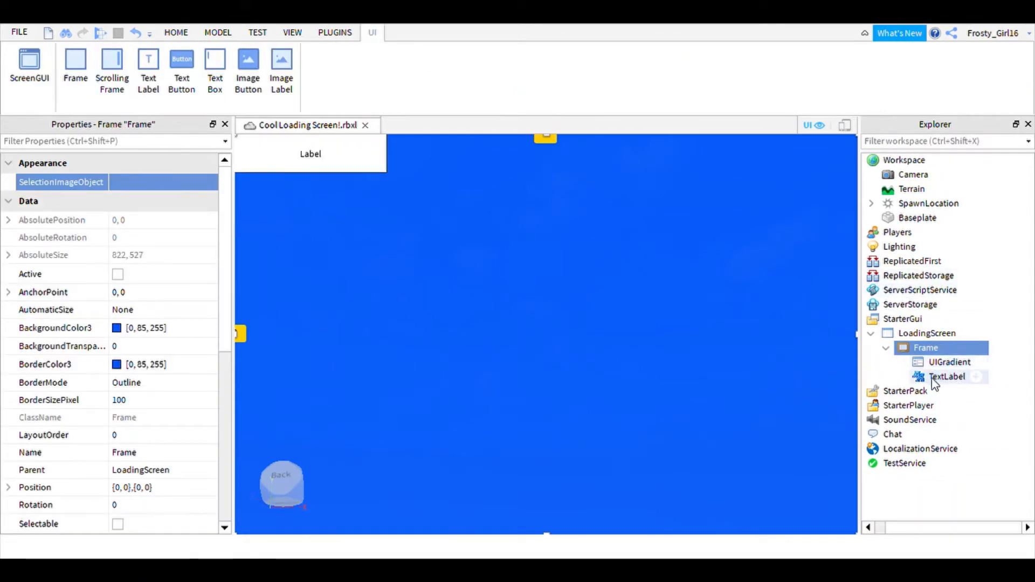
click(946, 377)
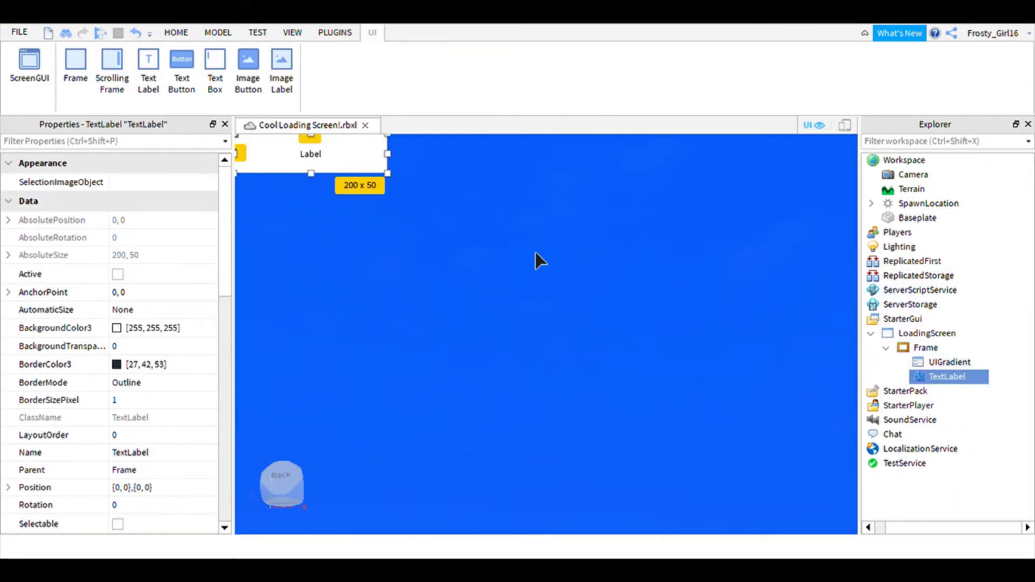
drag(343, 161, 488, 348)
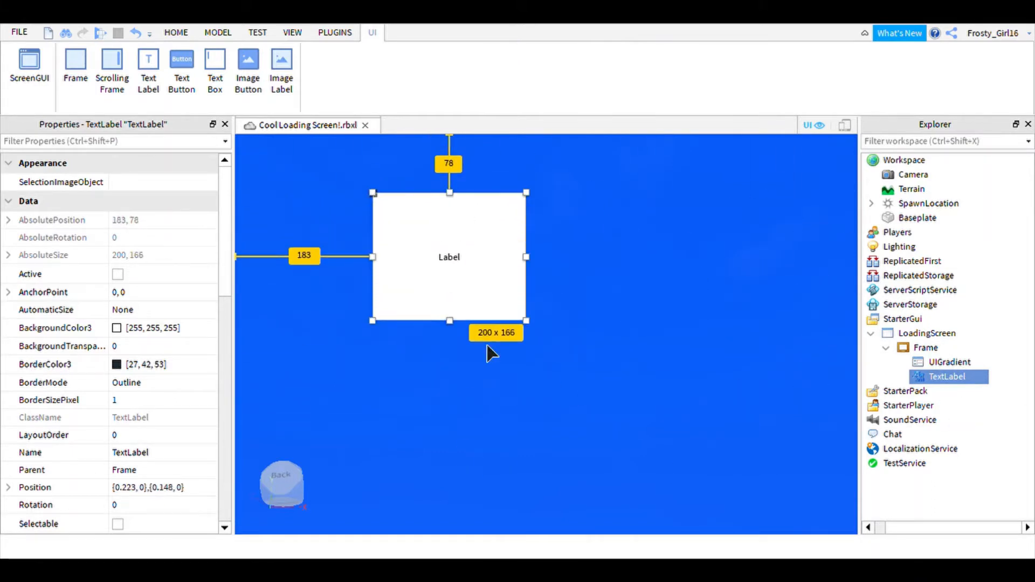
drag(548, 282, 697, 290)
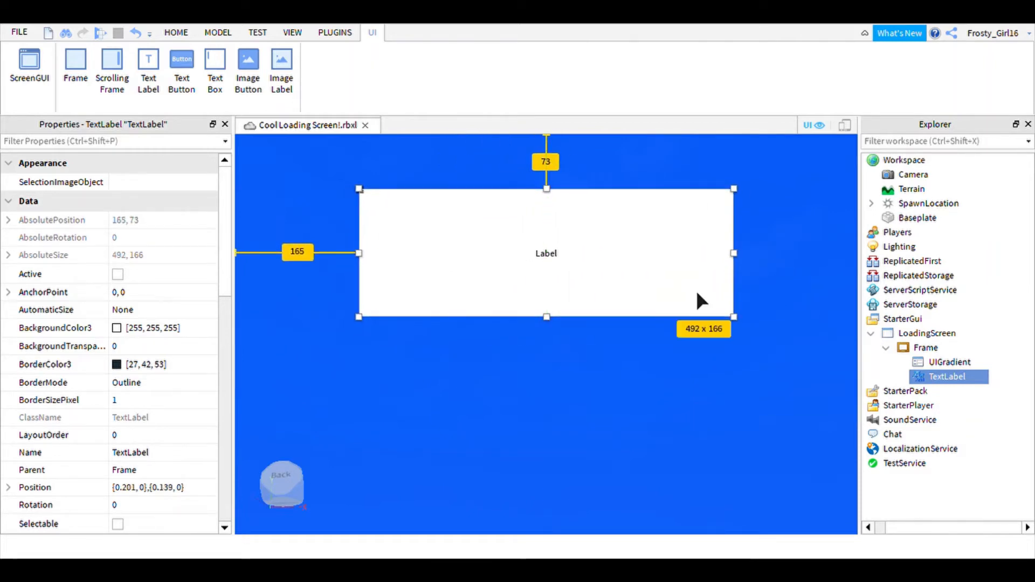
drag(383, 276, 377, 278)
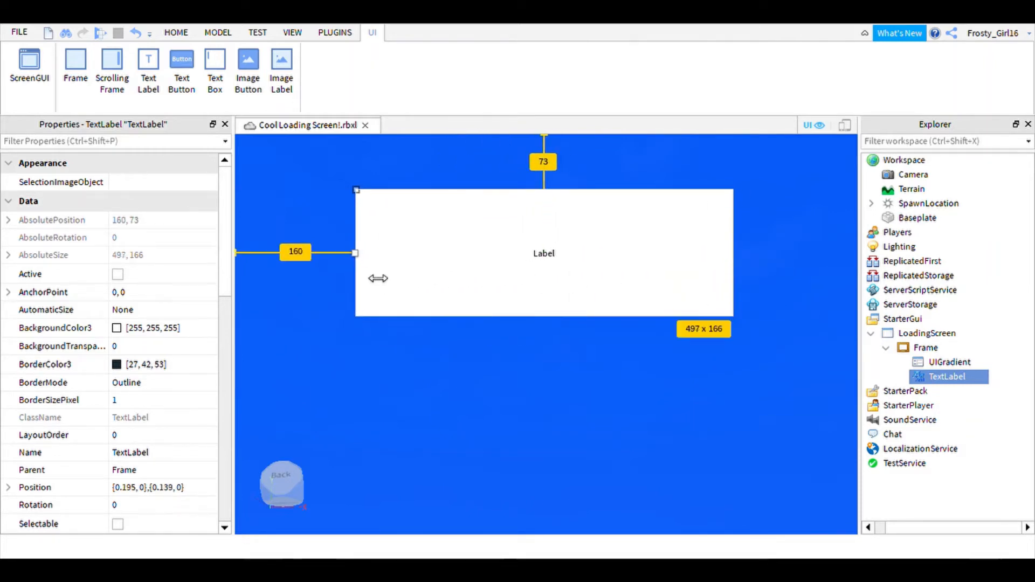
drag(592, 261, 595, 258)
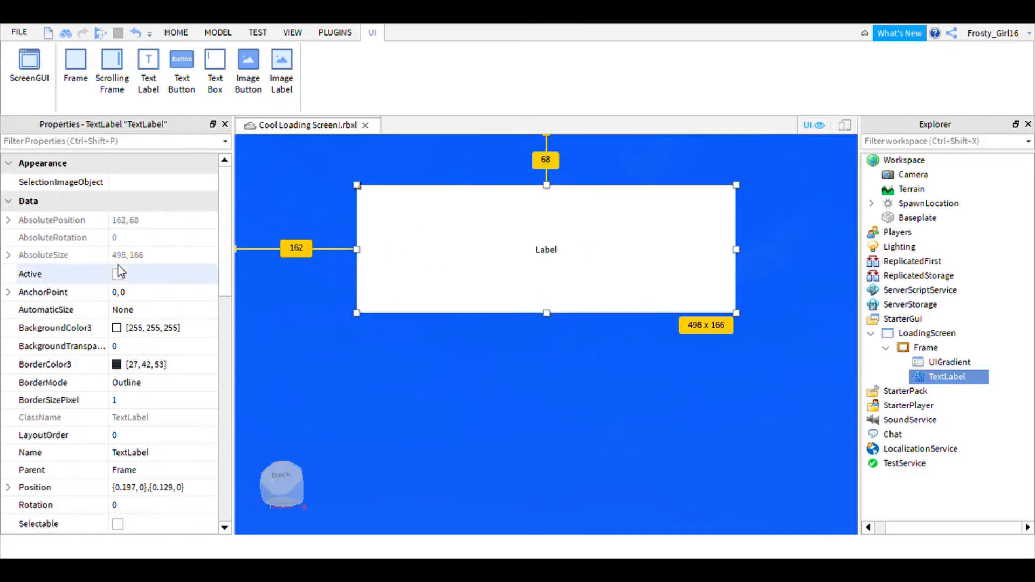
Set the text label's BackgroundColor3 to (170, 255, 255) and its background transparency to 1.
click(120, 330)
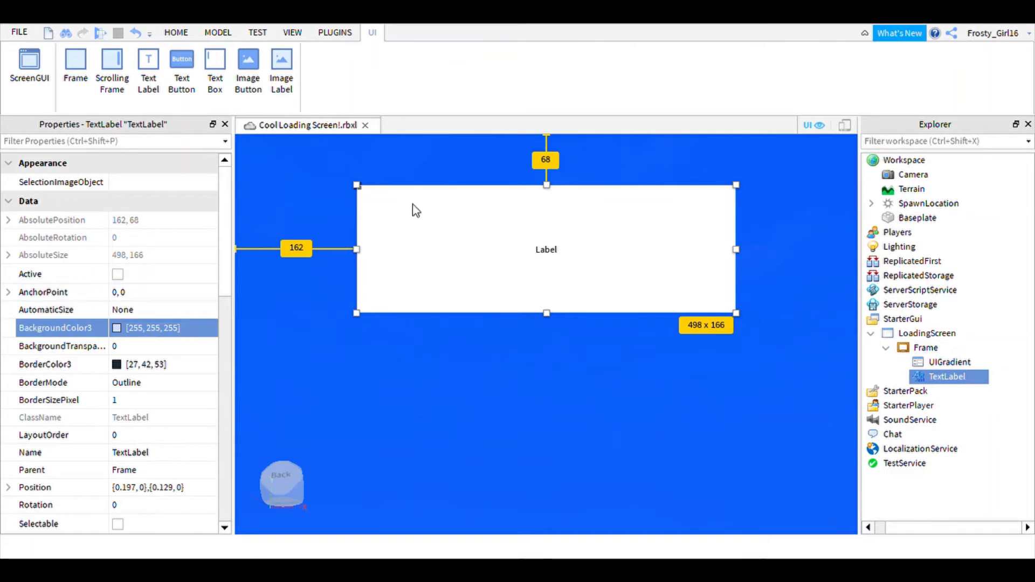
click(488, 220)
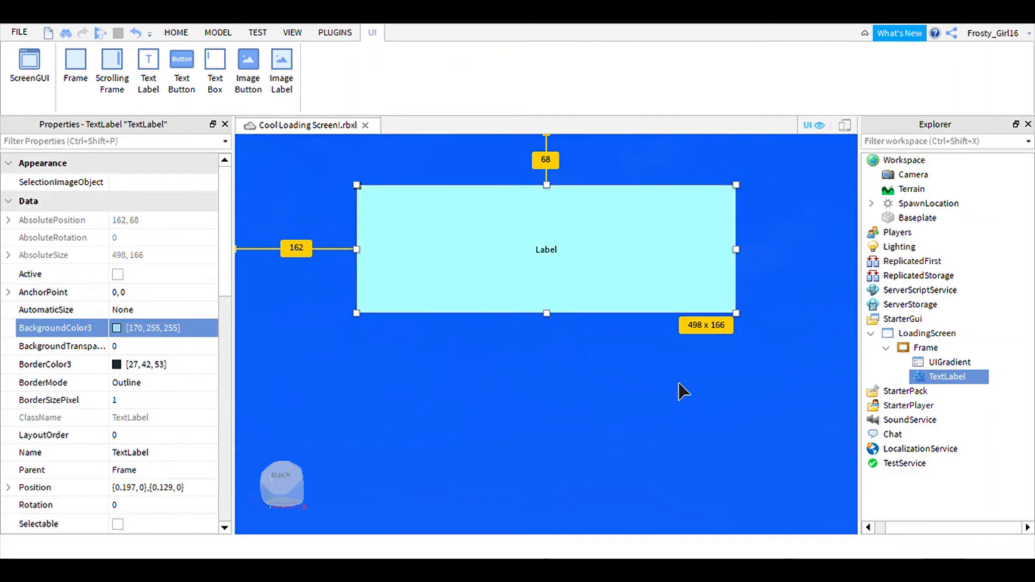
click(120, 348)
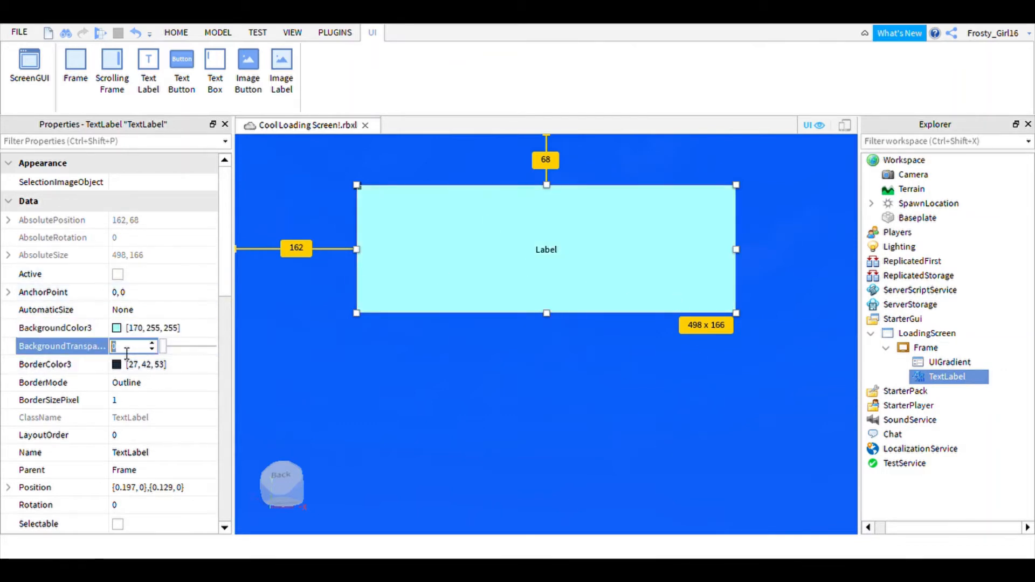
text(1)
key(Return)
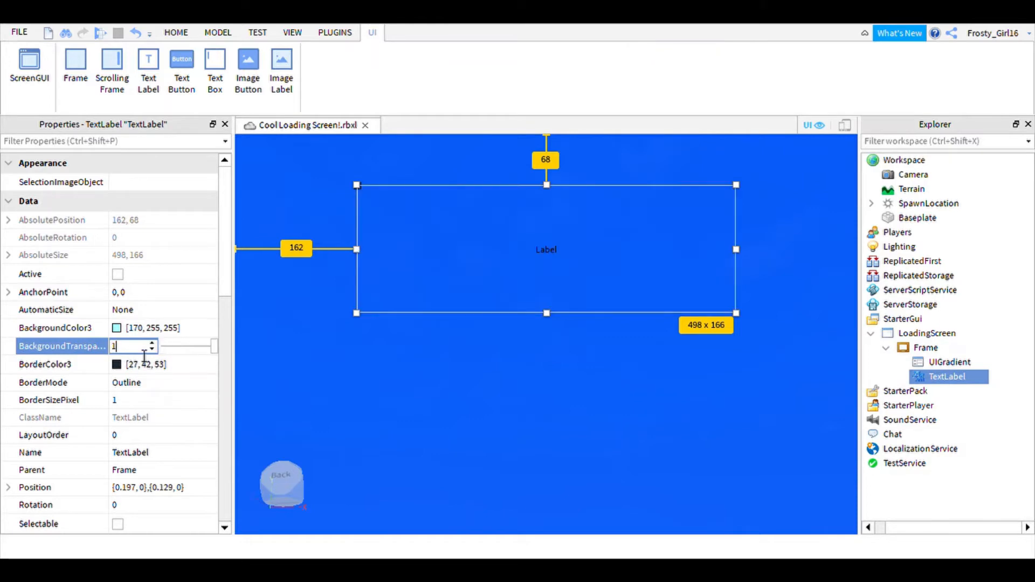
Set the text label's BorderSizePixel to 0.
click(147, 400)
text(0)
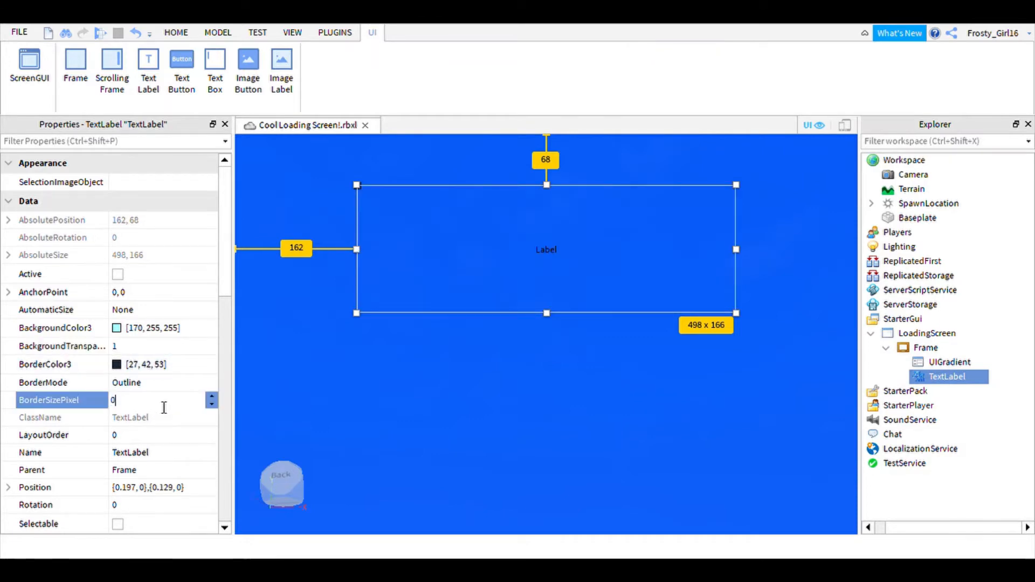
key(Return)
Rename the selected text label as Name.
drag(229, 276, 227, 303)
click(181, 373)
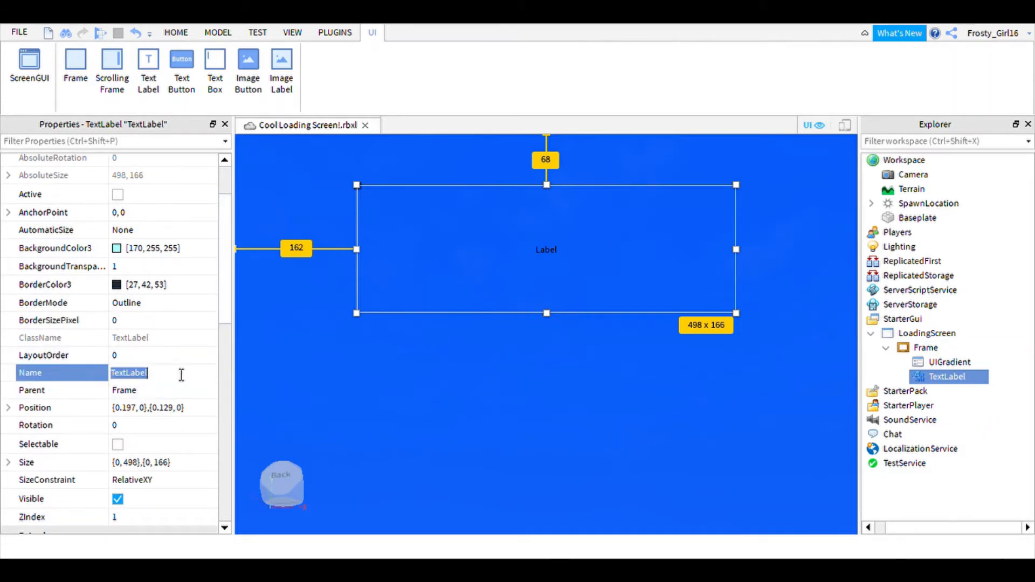
text(Name)
key(Return)
Try Logo as the text label's name and change it back to Name.
click(181, 373)
text(L)
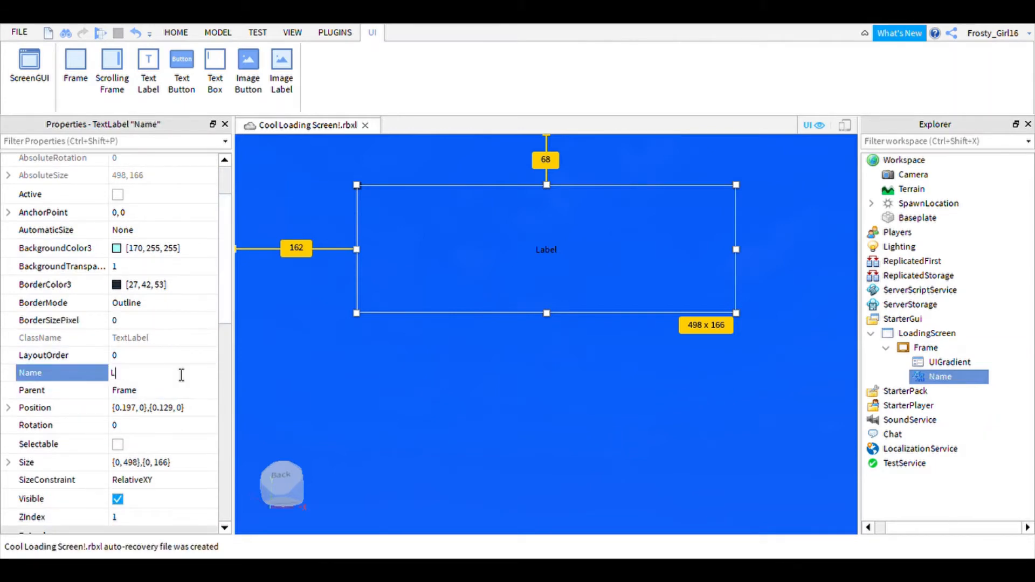
text(ogo)
key(Return)
click(181, 374)
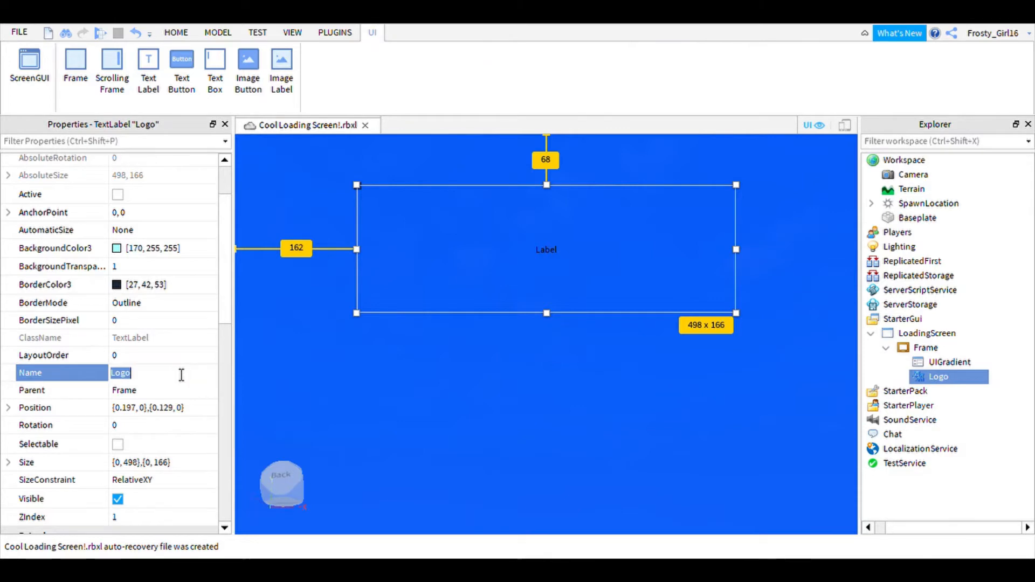
text(Name)
key(Return)
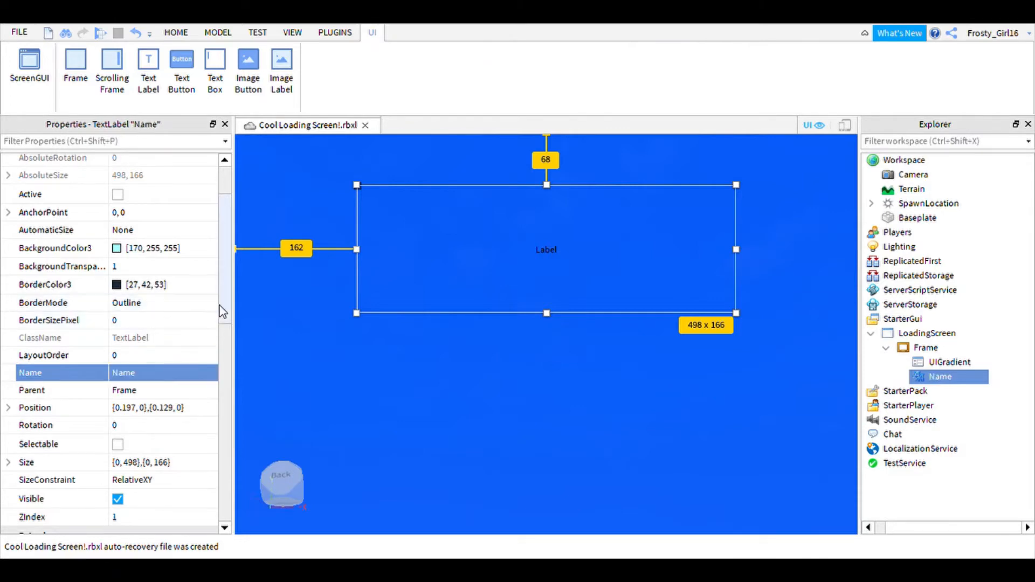
Set the title label's Text to "SUB 2 FROSTY GAMEZ".
drag(220, 307, 212, 446)
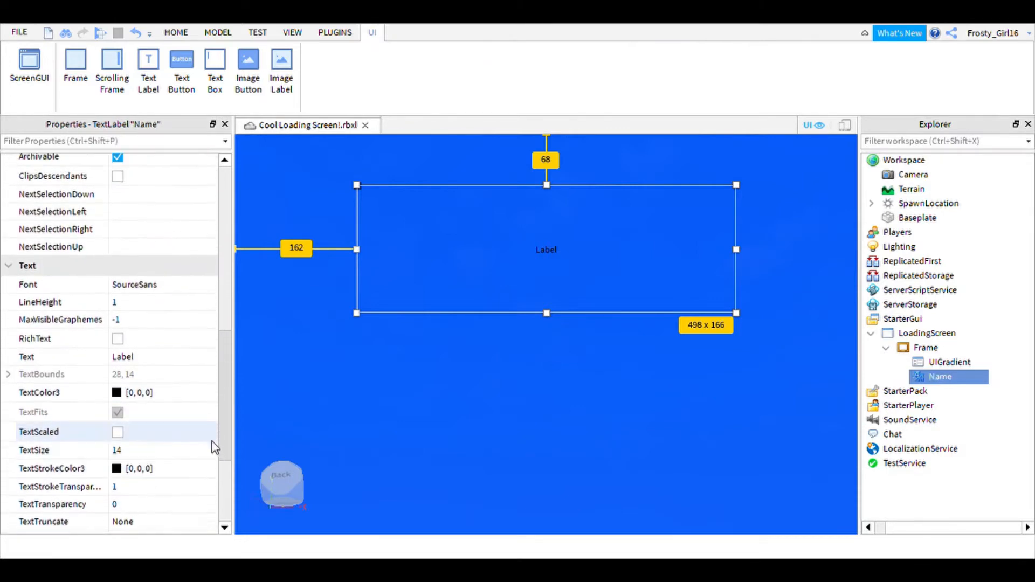
click(194, 362)
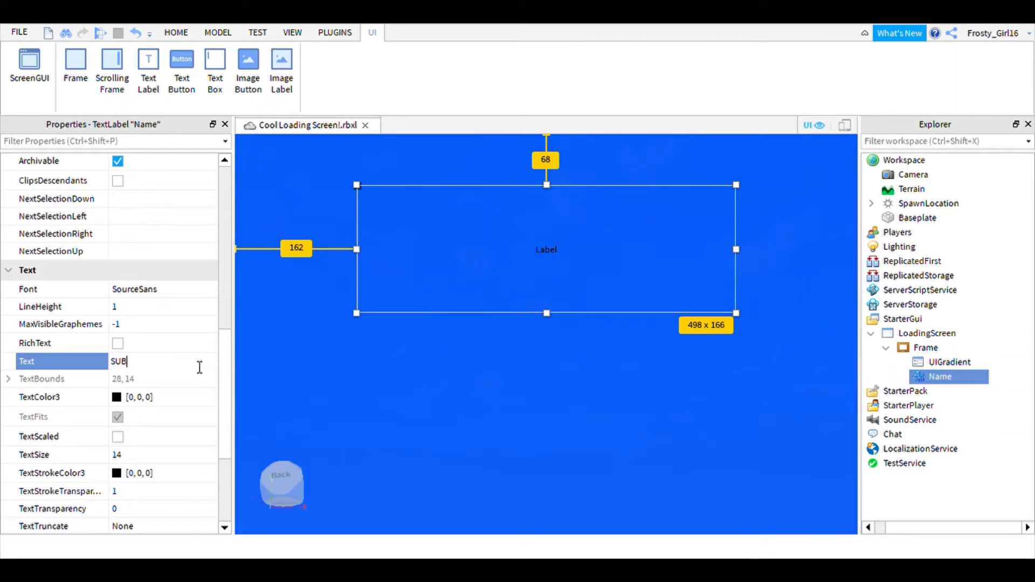
text(SUB 2)
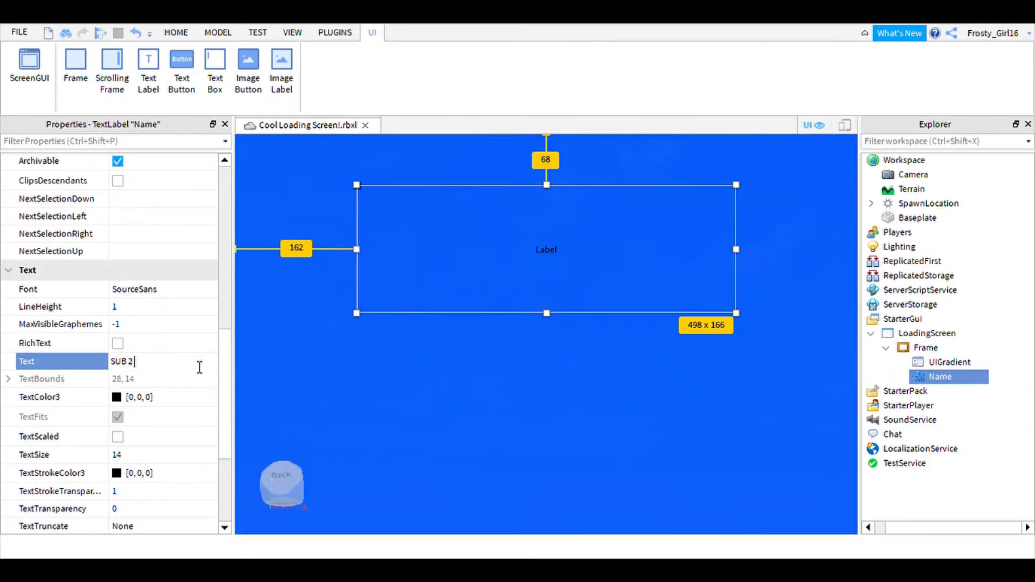
text( FROSTY GAME)
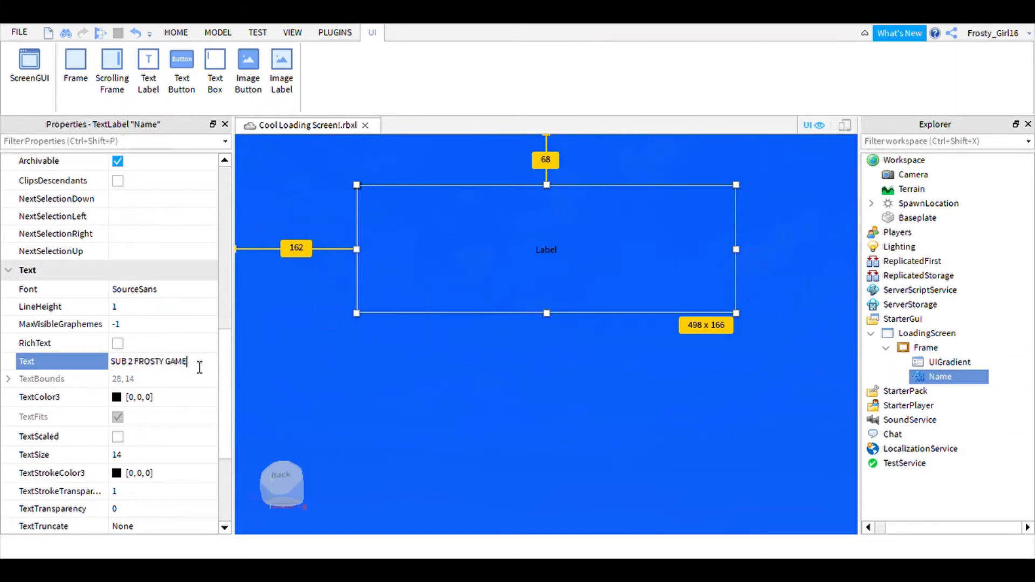
text(Z)
key(Return)
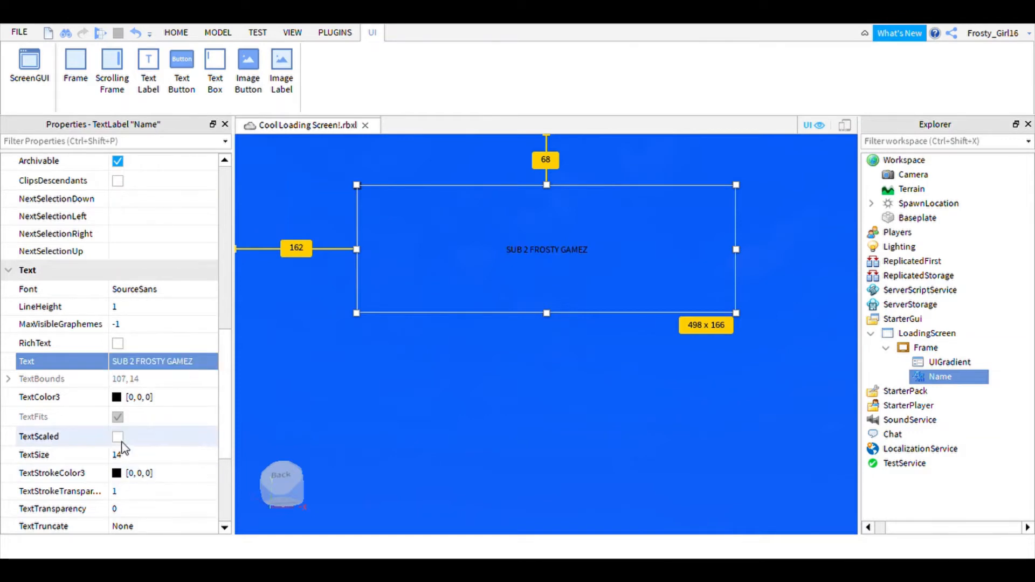
Enable TextScaled on the title label, trying RichText and switching it back off.
click(139, 343)
click(143, 438)
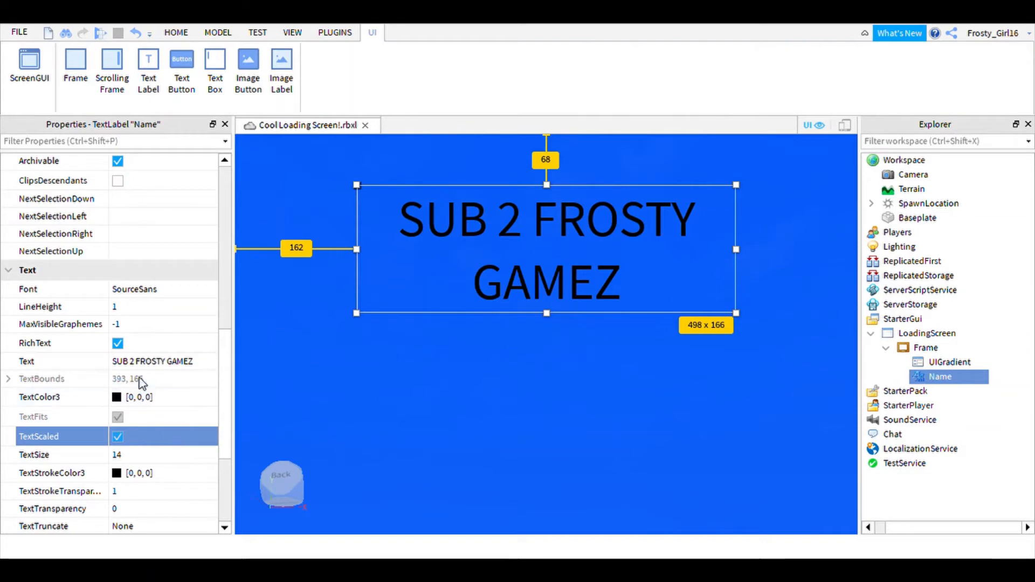
click(123, 347)
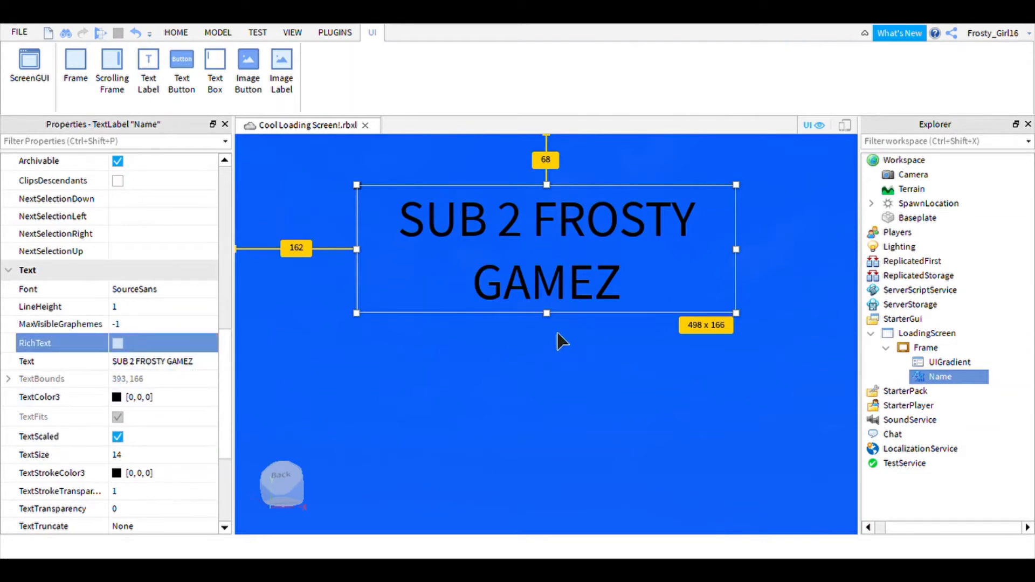
Widen the gaps in the title text by adding an extra space before and after the 2.
click(162, 361)
double_click(134, 362)
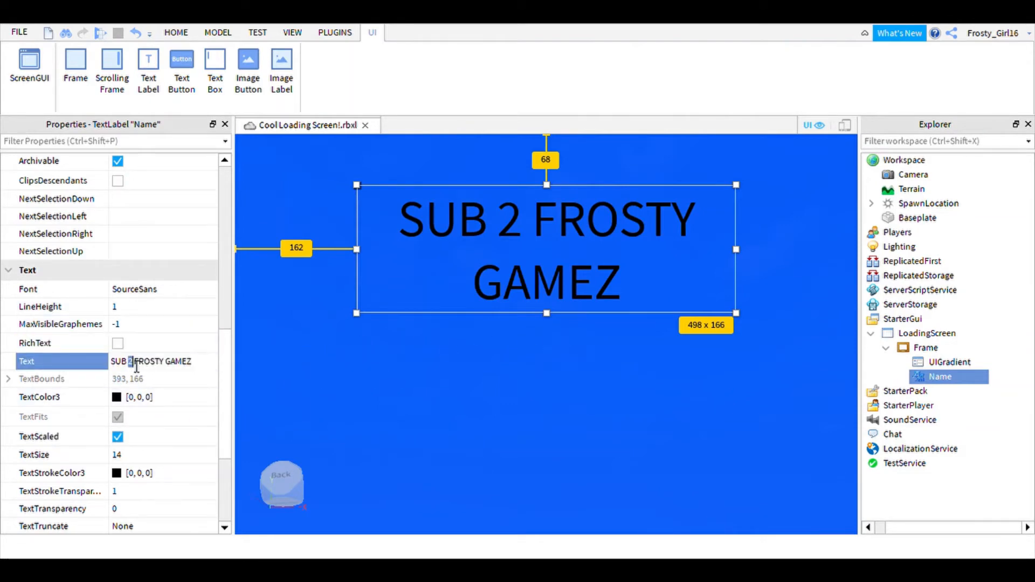
key(Tab)
click(139, 368)
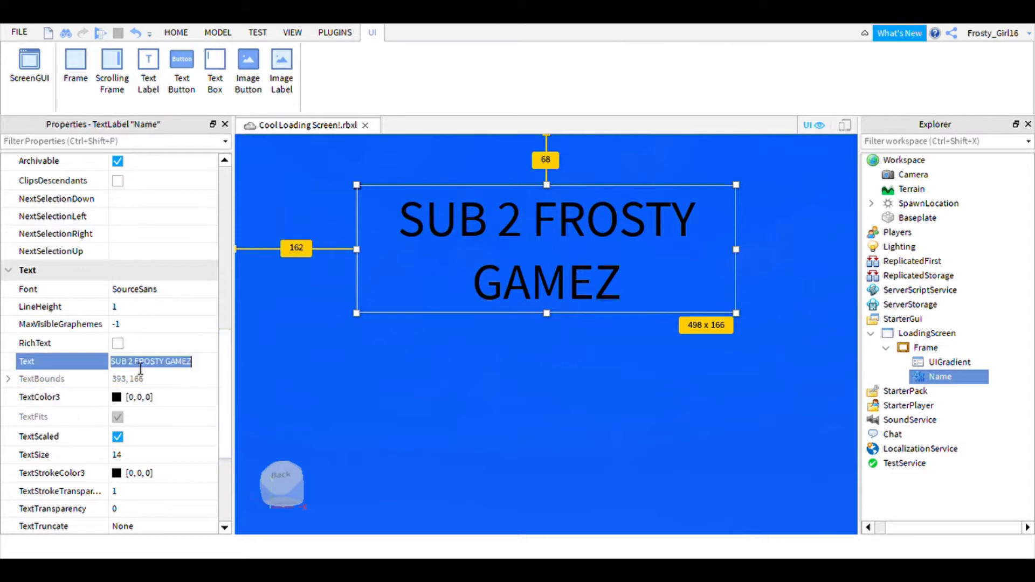
double_click(141, 369)
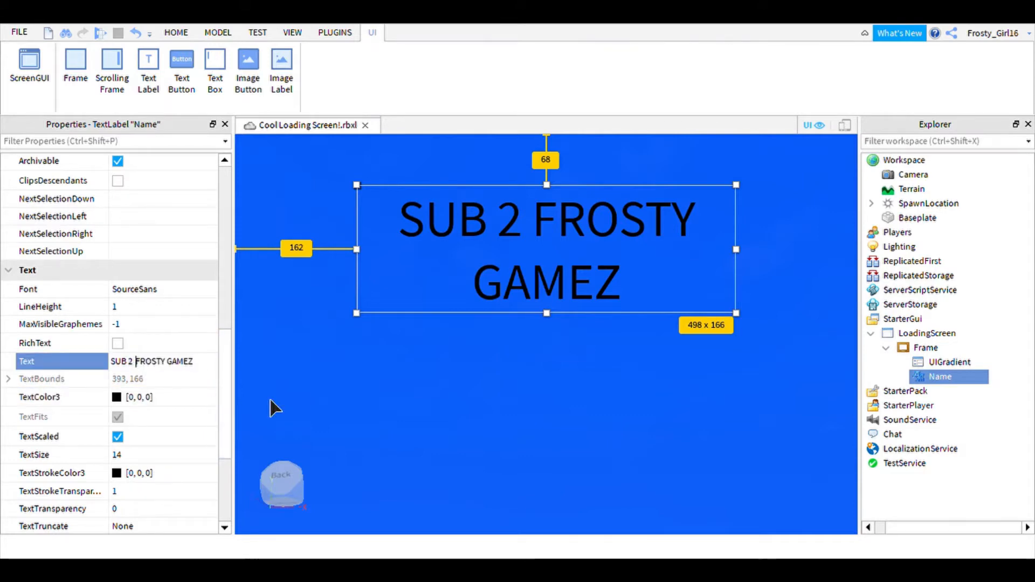
key(Left)
key(Left)
key(Return)
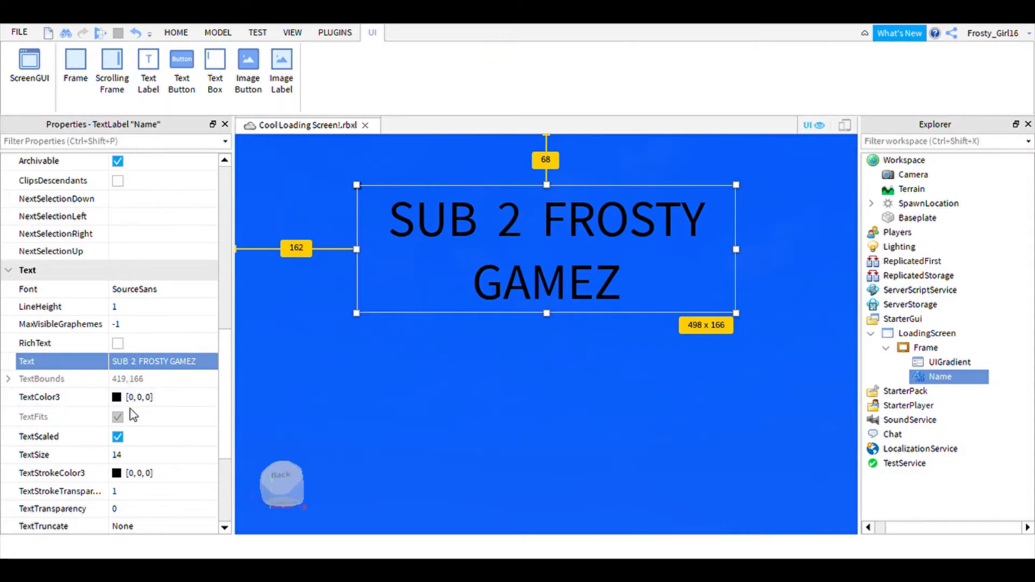
Set the title label's TextColor3 to (170, 255, 255) after trying (0, 170, 255).
click(119, 398)
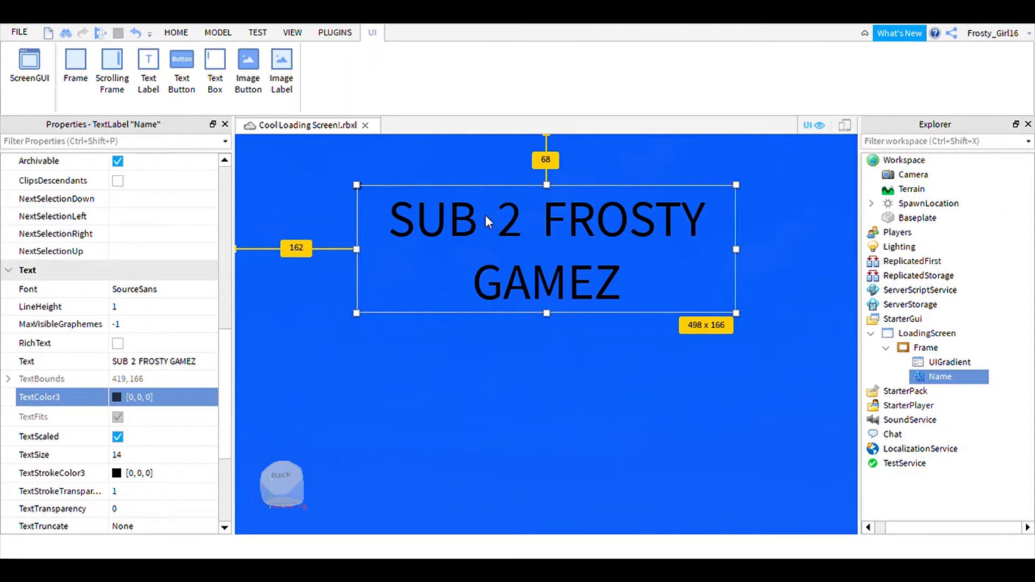
click(432, 213)
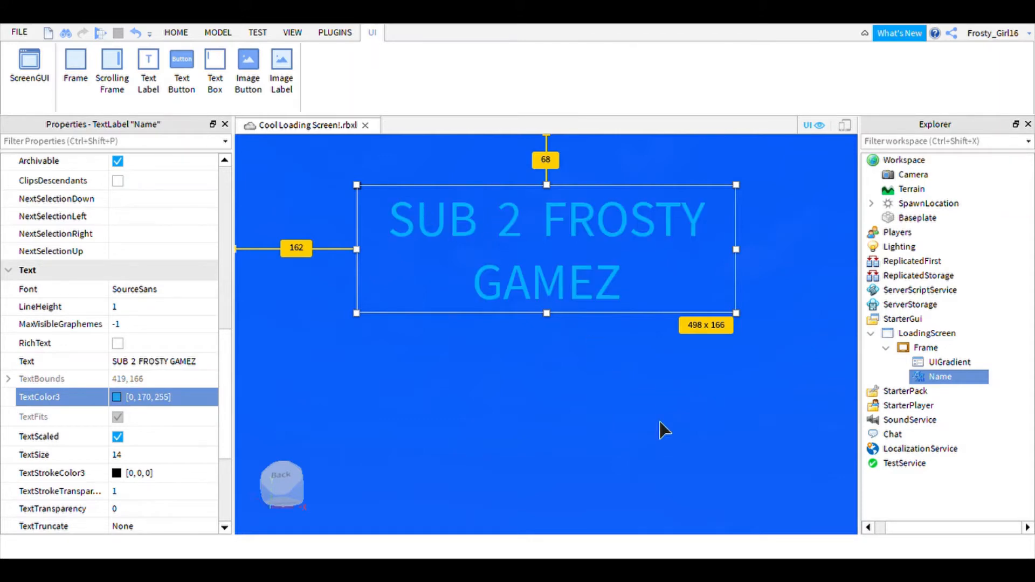
click(117, 398)
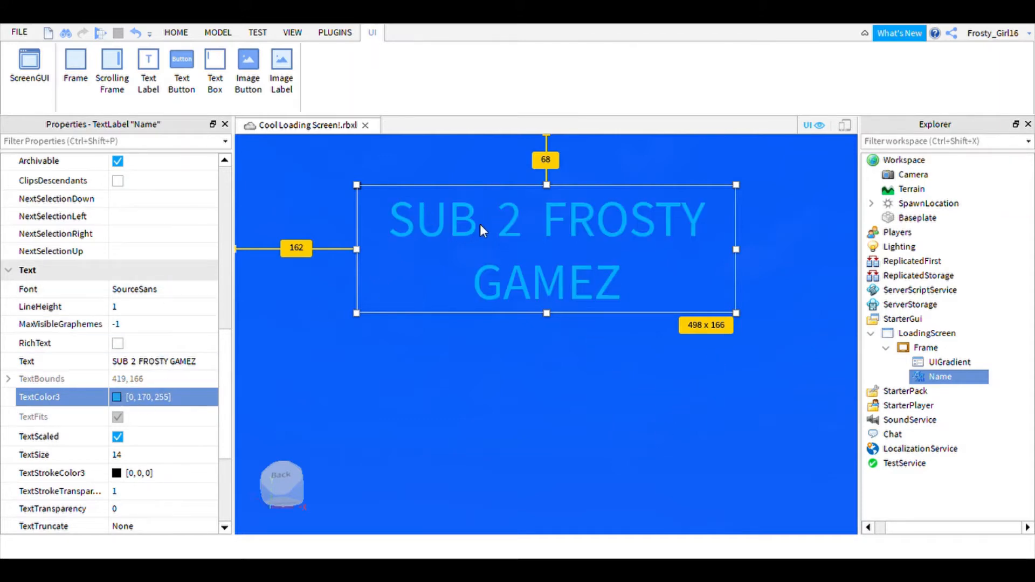
click(490, 214)
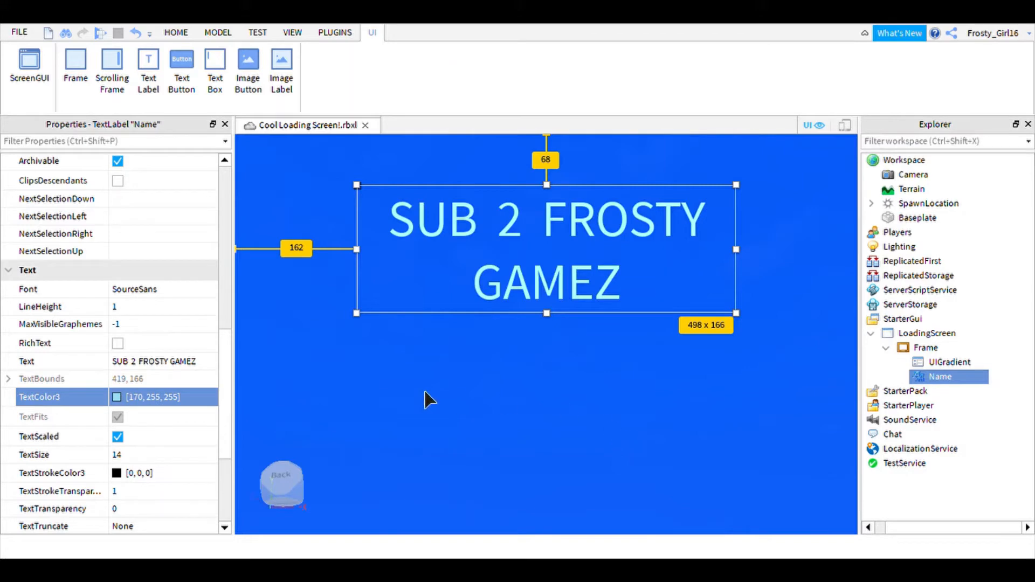
Try the Creepster, Cartoon, Code and SourceSansBold fonts on the title label and settle on Ubuntu.
click(146, 292)
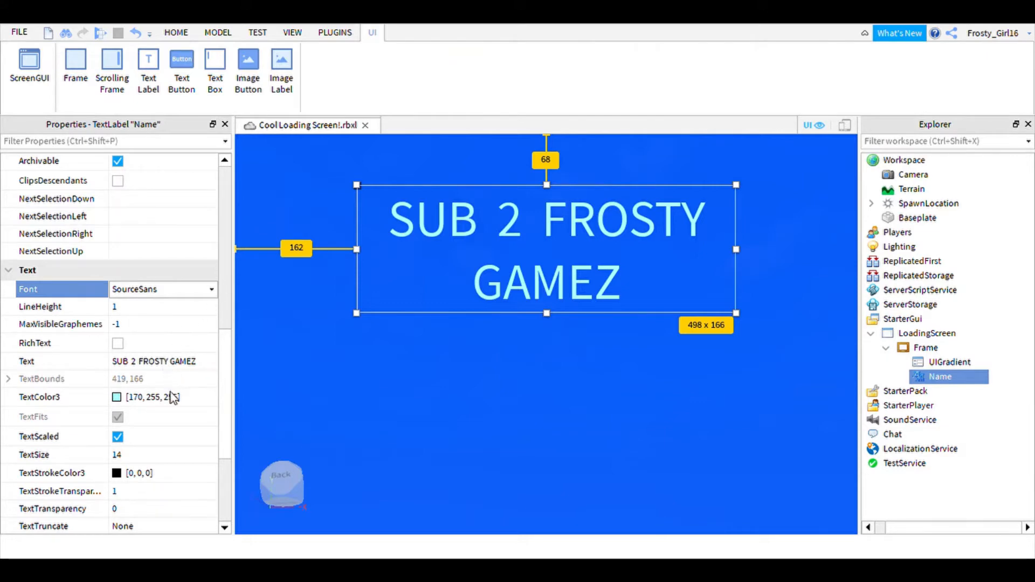
click(178, 412)
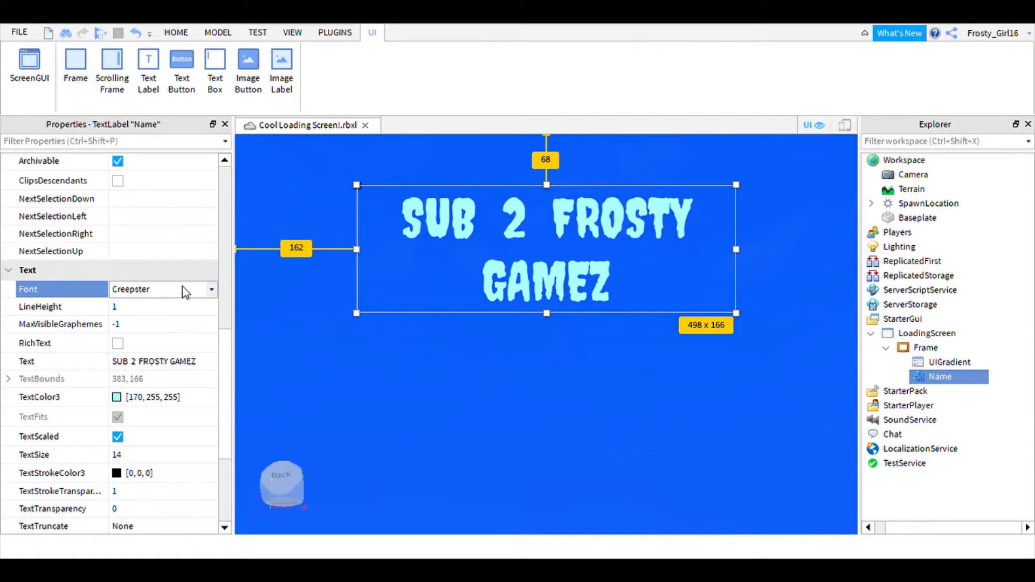
click(195, 384)
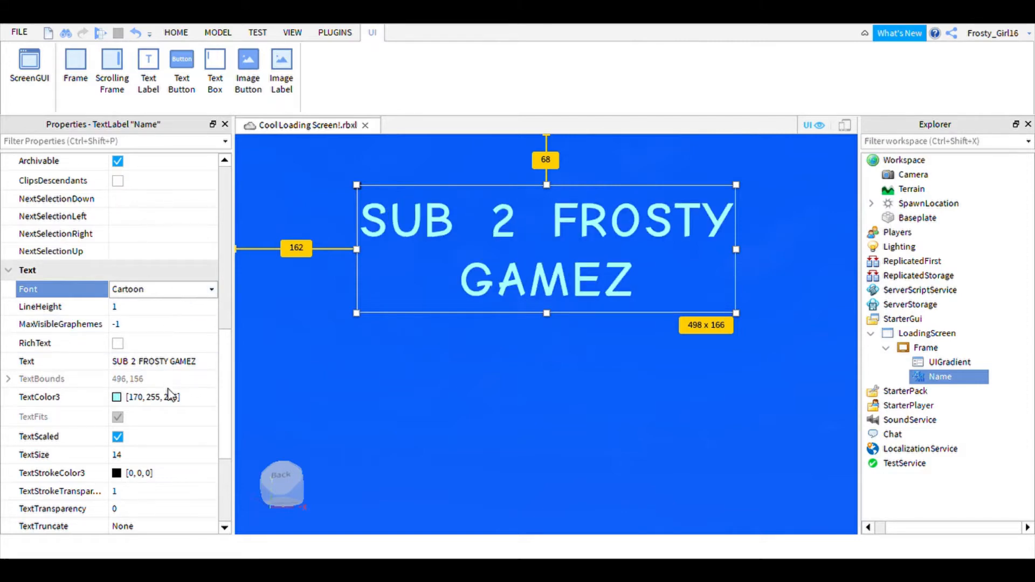
click(169, 394)
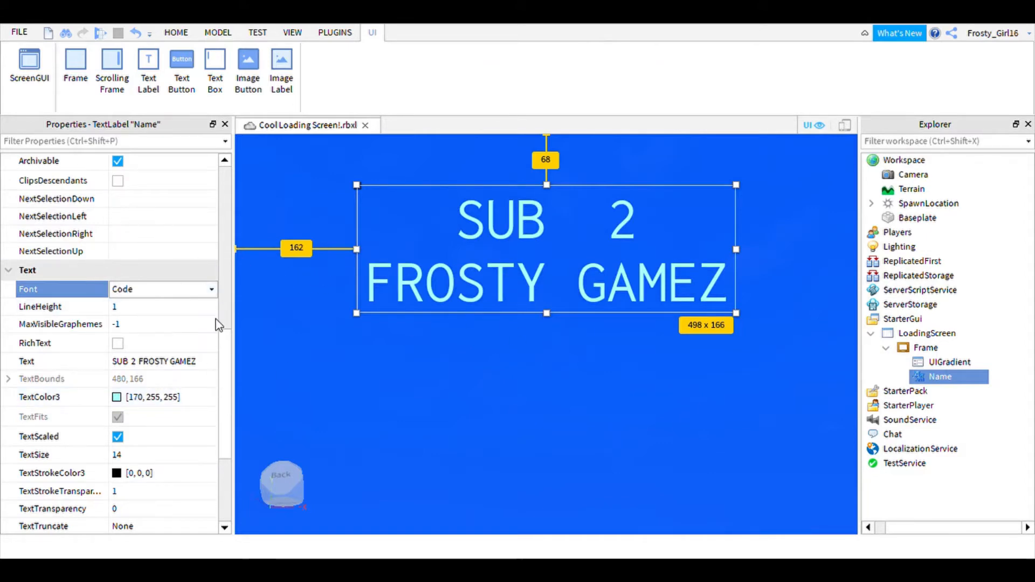
click(172, 341)
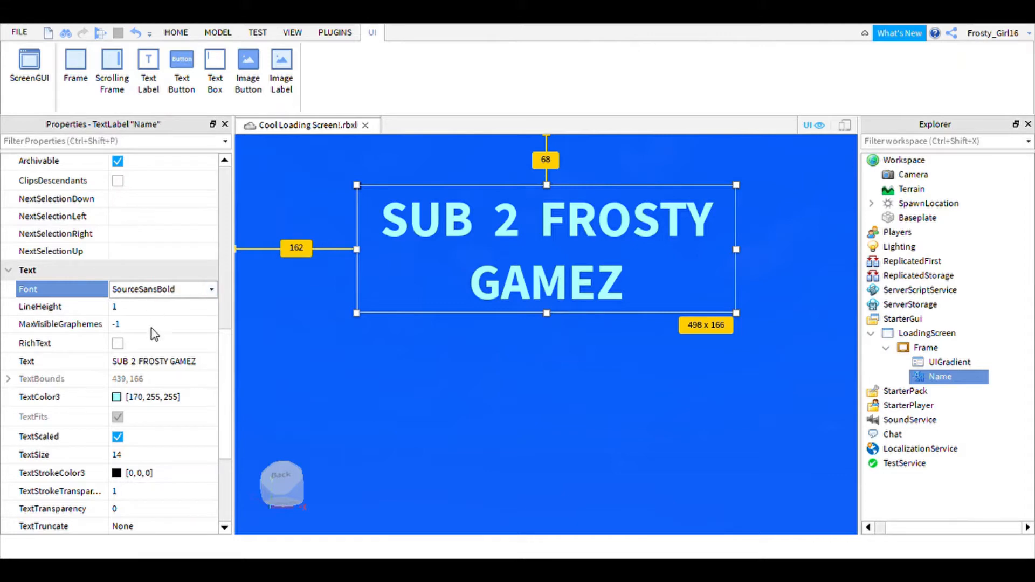
click(164, 410)
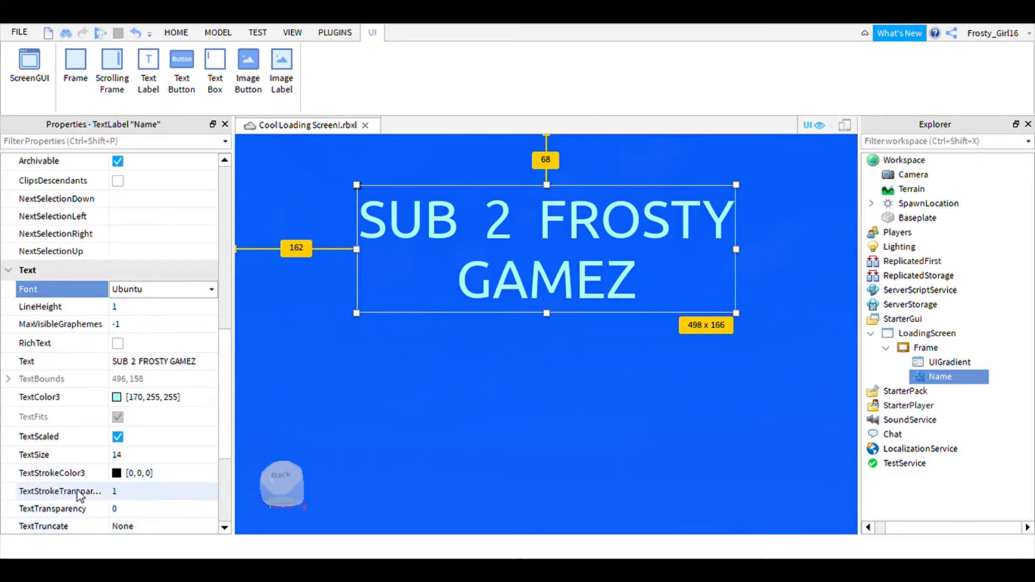
Set the title label's TextStrokeTransparency to 0.
click(140, 496)
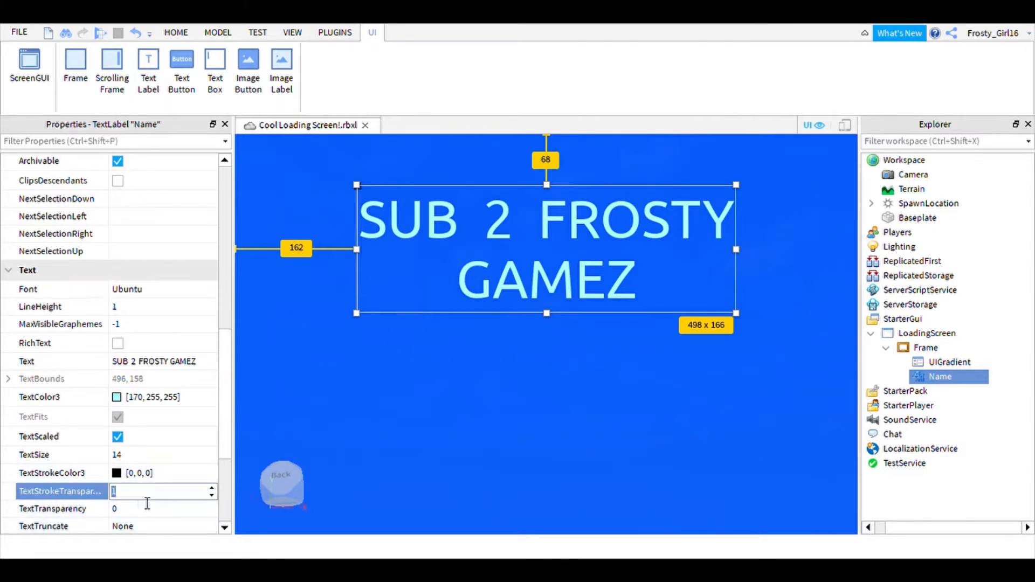
text(0)
key(Return)
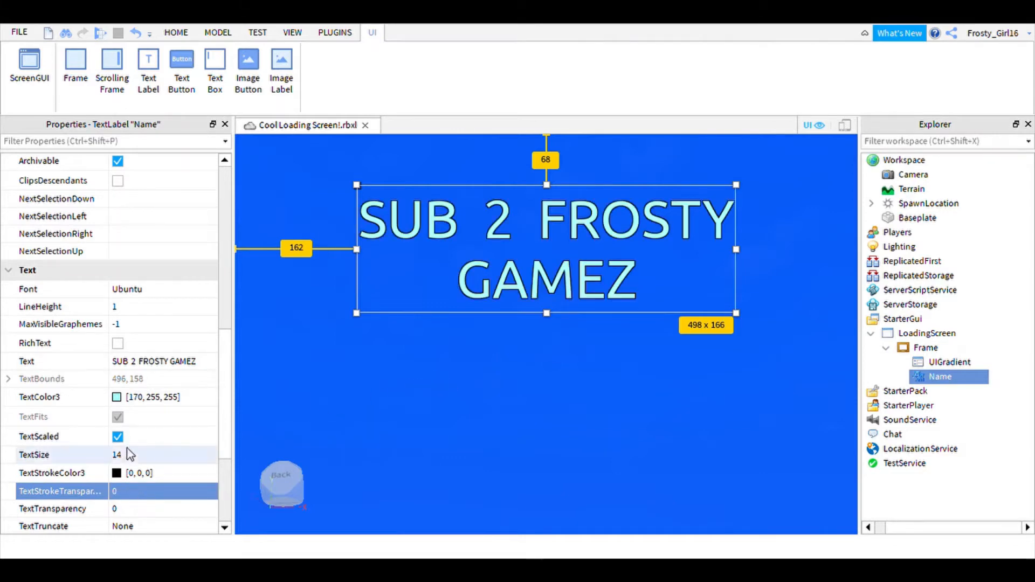
Set the title label's TextStrokeColor3 to (0, 0, 127) after trying (255, 255, 255) and (0, 0, 255).
click(117, 474)
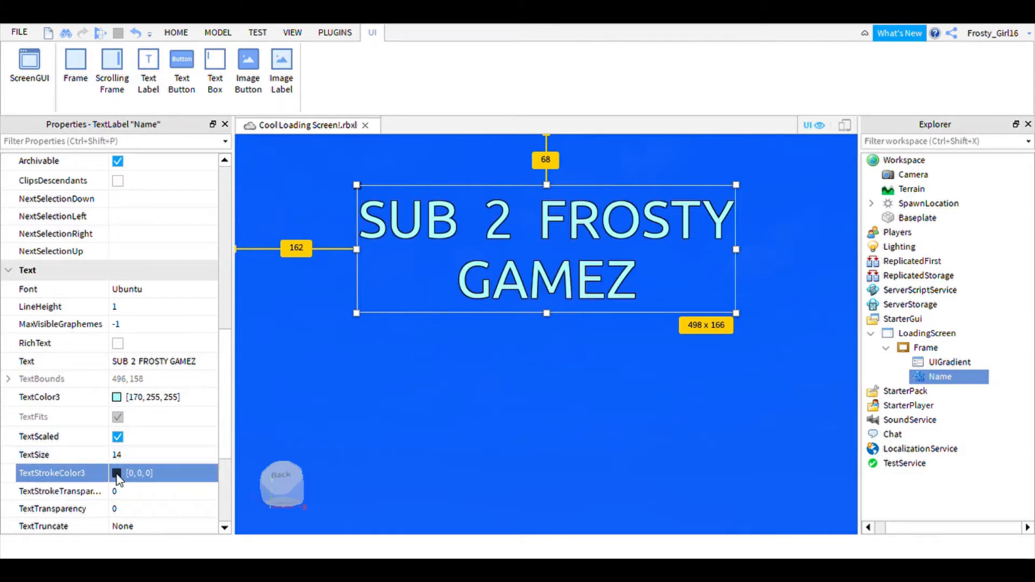
click(493, 263)
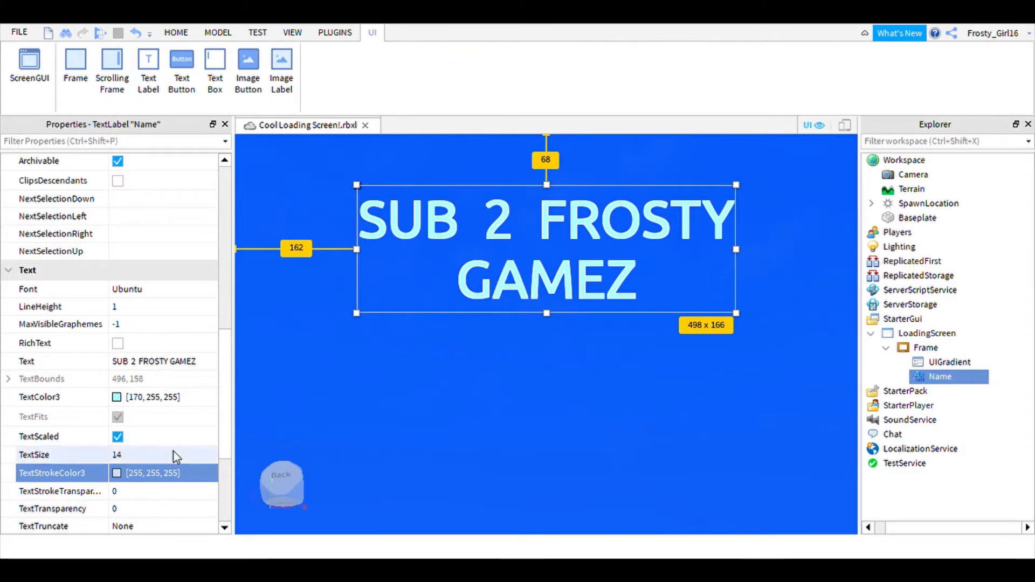
click(116, 475)
click(340, 211)
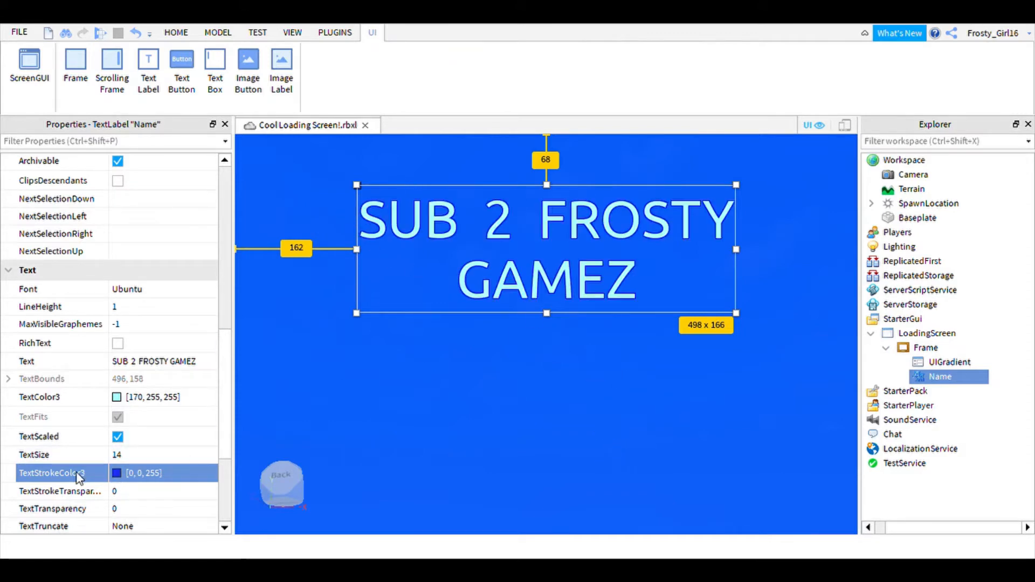
click(116, 474)
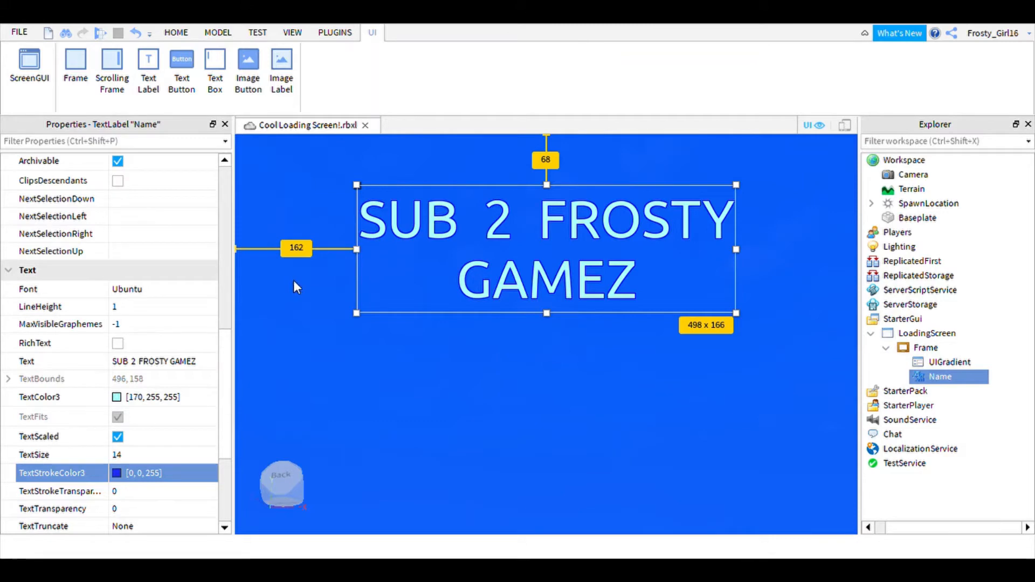
click(344, 177)
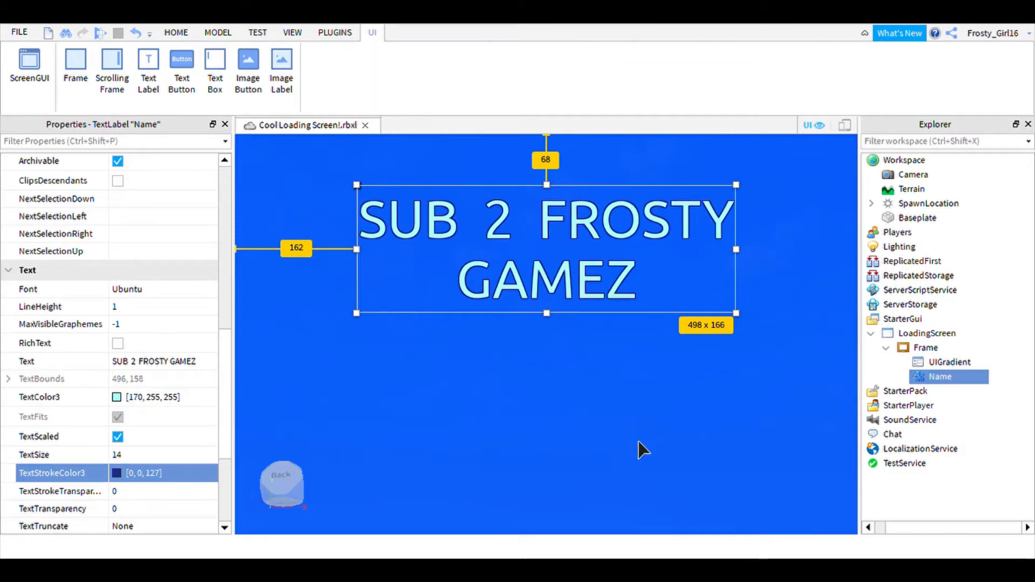
Add a second text label inside the full-screen frame.
click(567, 443)
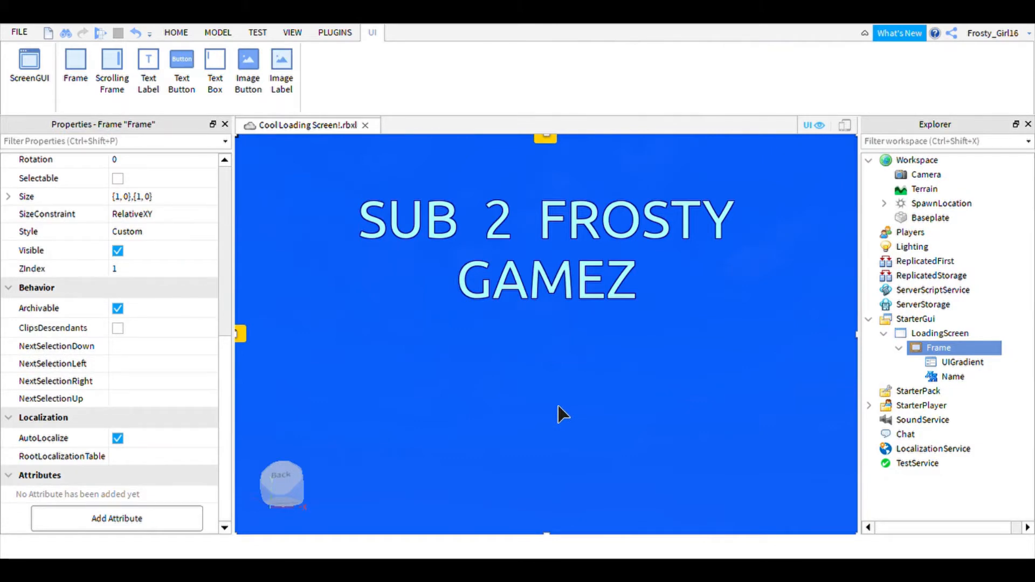
click(950, 377)
click(958, 356)
click(907, 278)
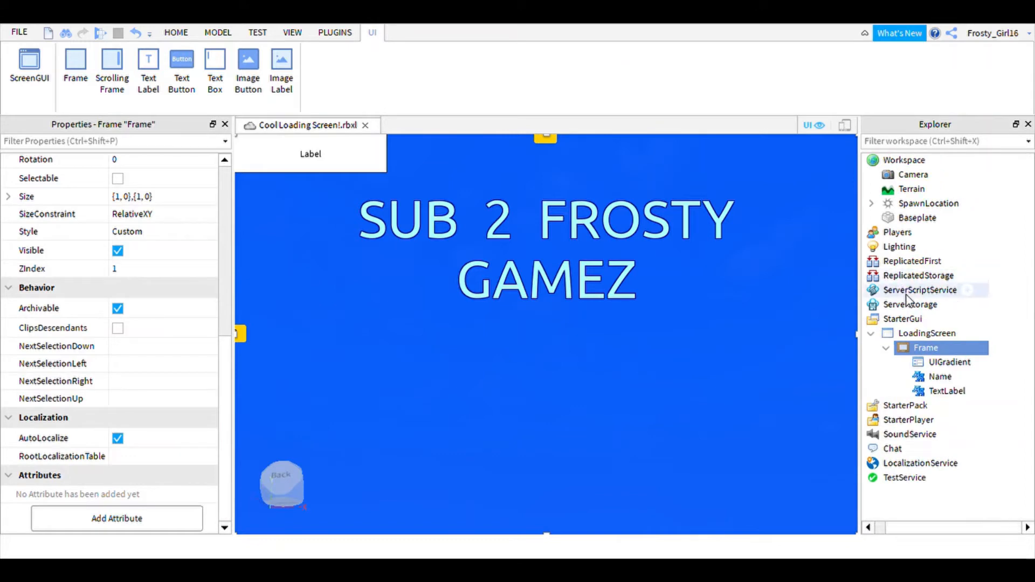
Set the second text label's text to "Follow" followed by the signed-in account's username.
click(944, 391)
click(171, 491)
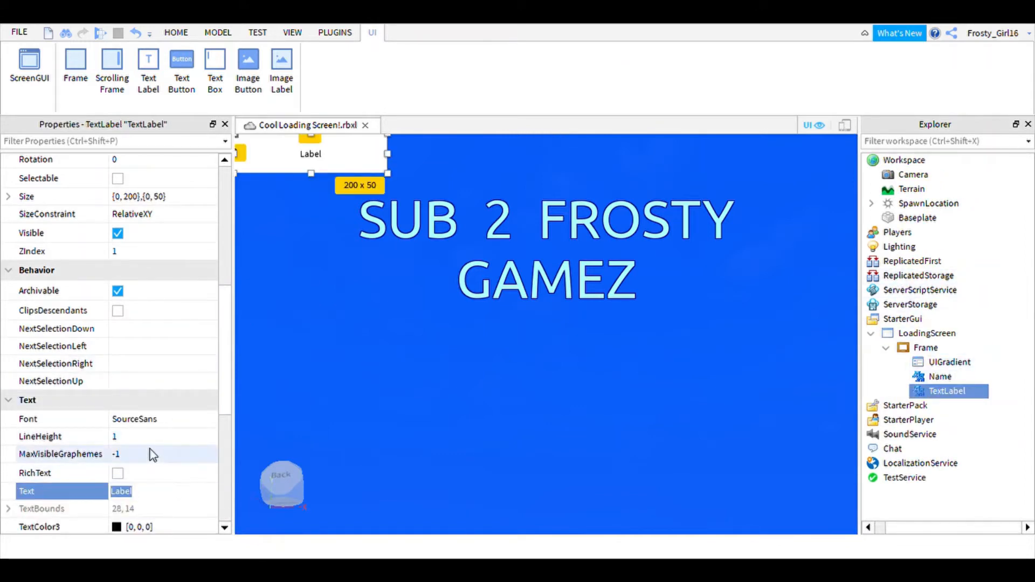
text(Follow Frosty)
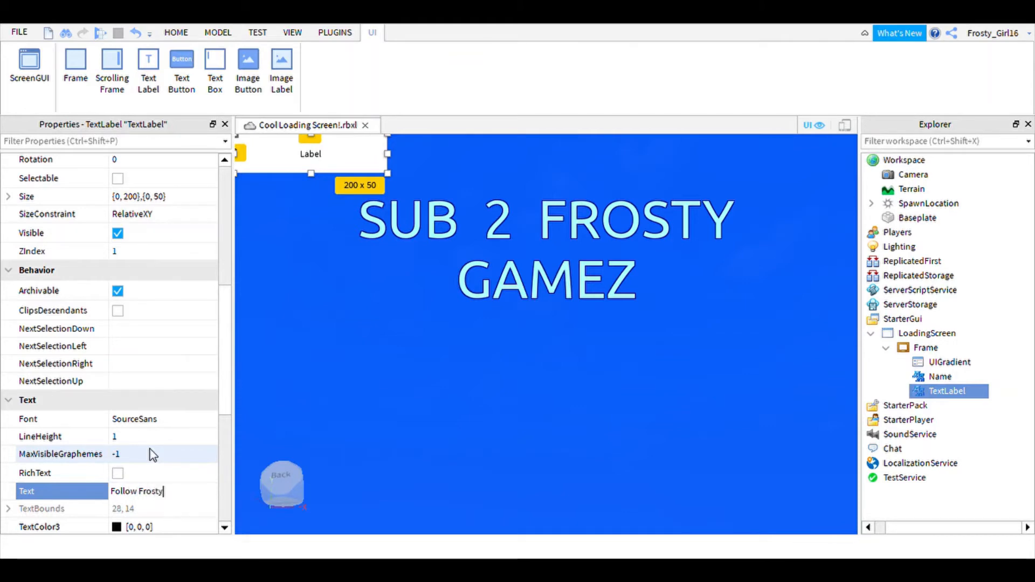
text(_Girl16)
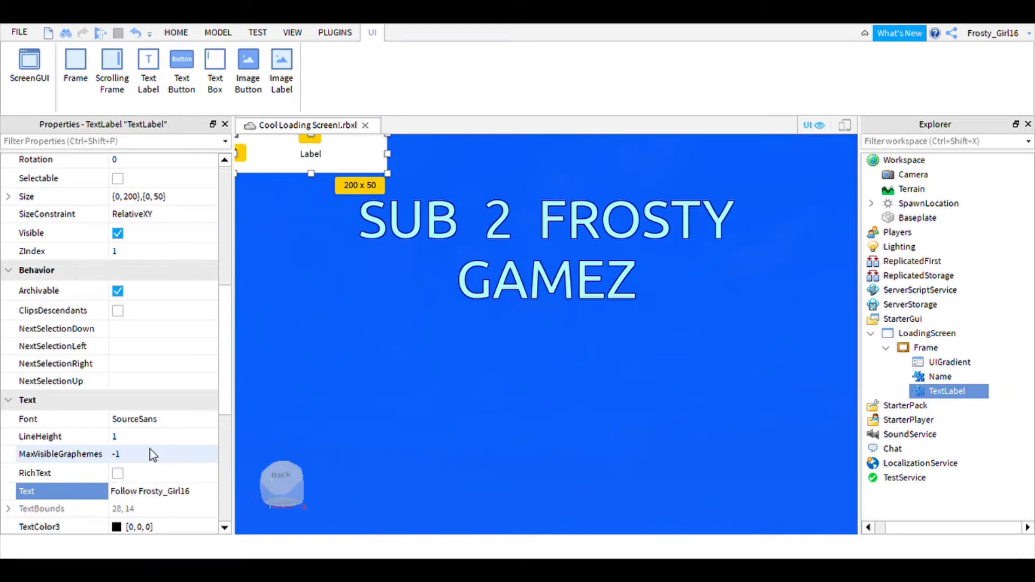
key(Return)
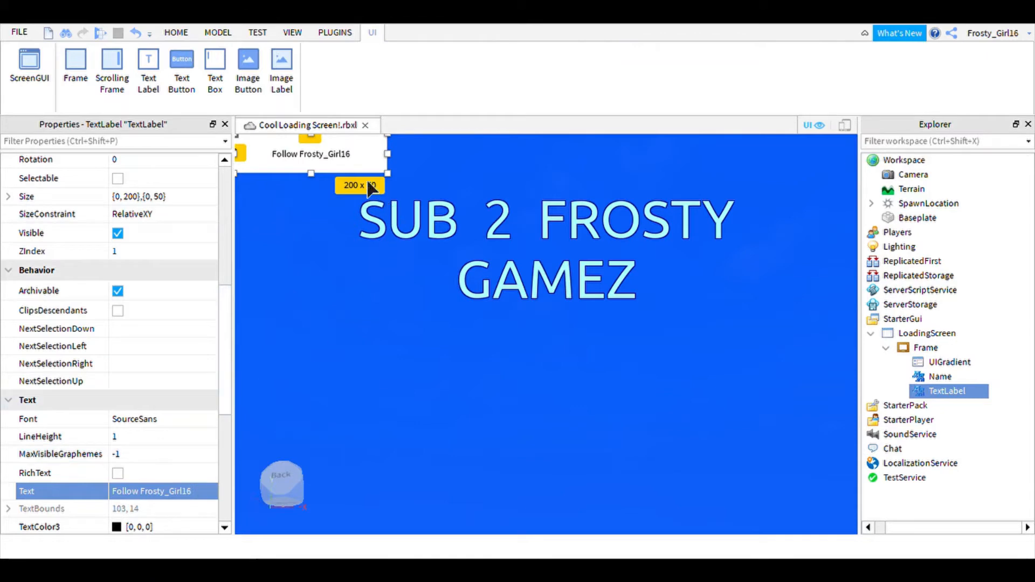
Place the second text label centred below the title and resize it to about 299 x 67.
drag(367, 192, 596, 421)
drag(495, 414, 444, 415)
drag(650, 415, 671, 419)
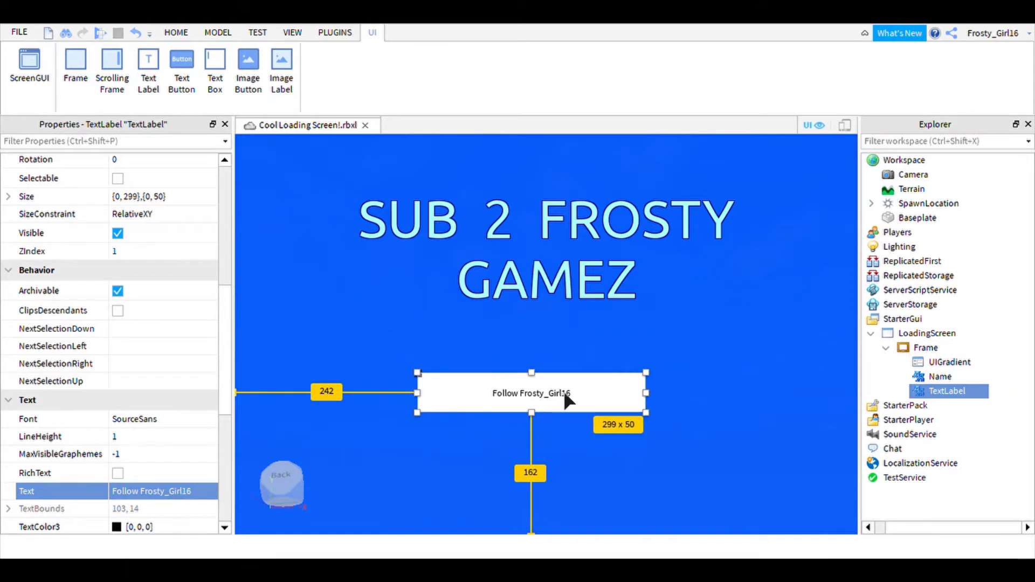
drag(558, 397, 556, 384)
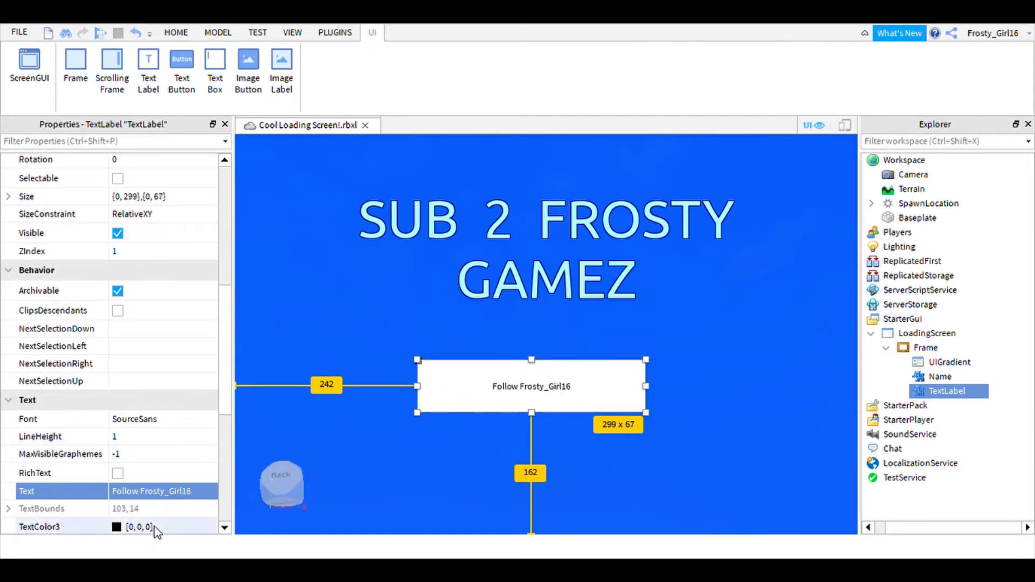
Enable TextScaled on the second text label and set its font to Antique.
scroll(224, 377, down, 3)
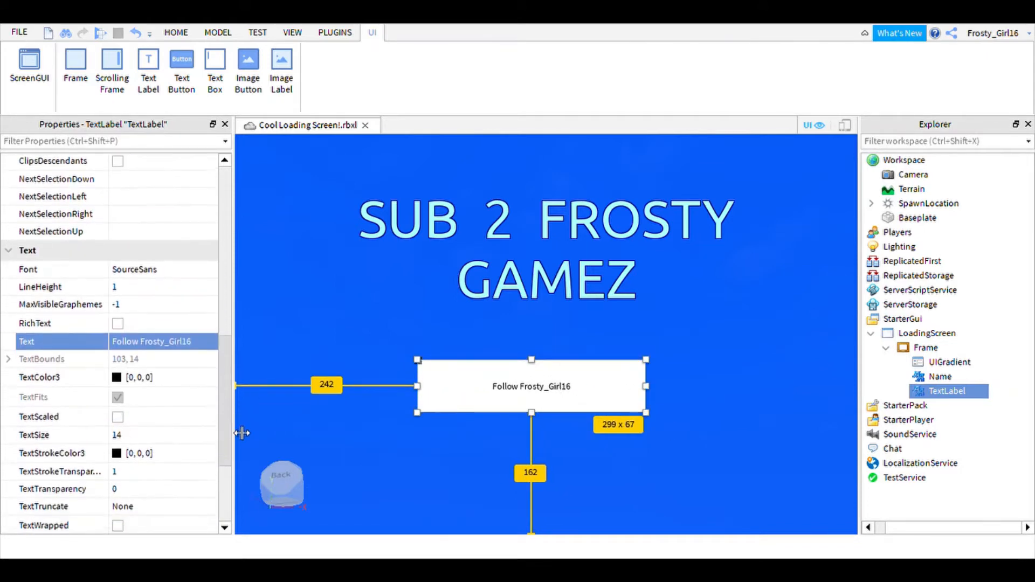
click(118, 398)
click(131, 253)
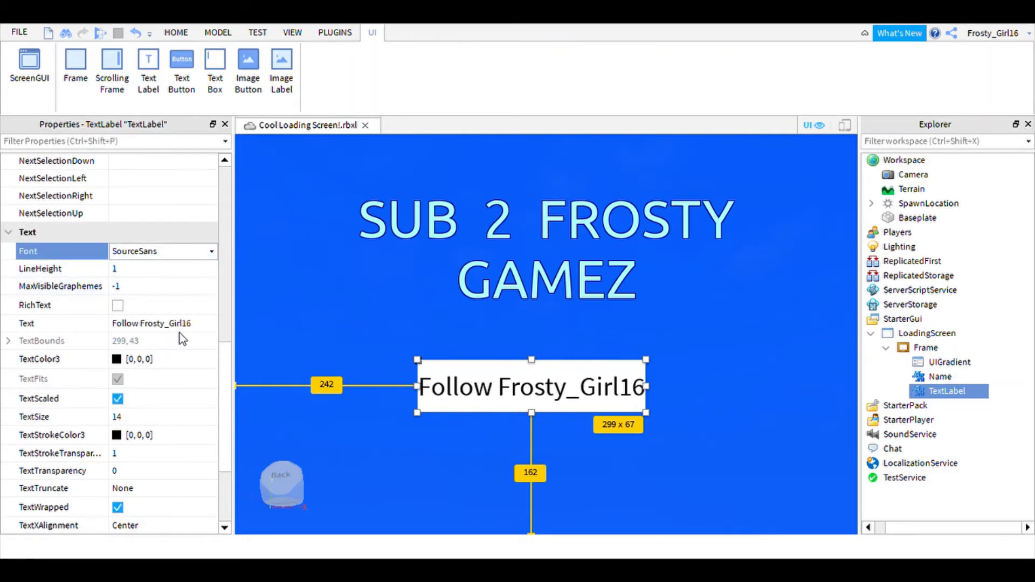
click(166, 280)
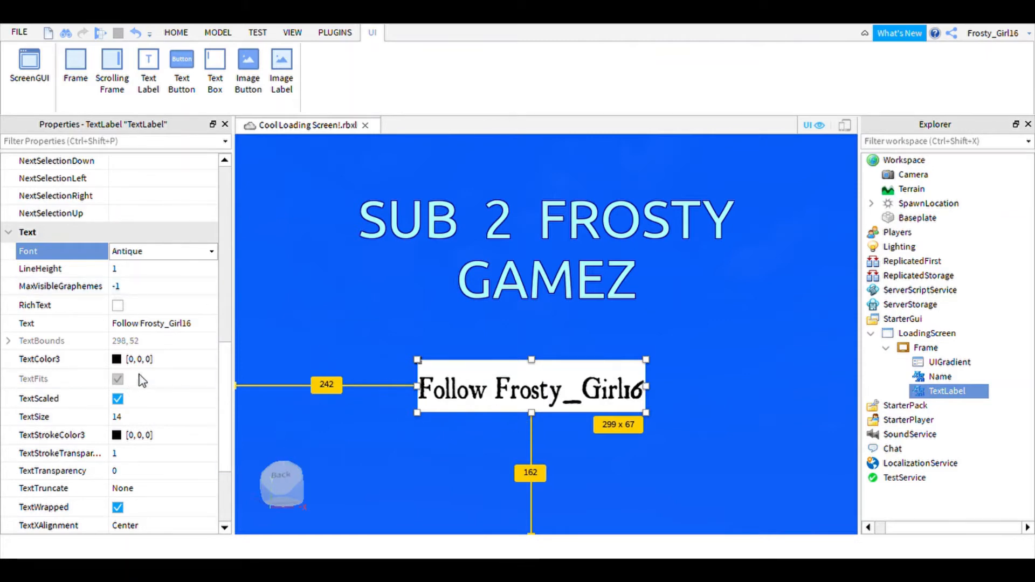
Set the second label's TextColor3 to (0, 255, 255) after trying (0, 0, 255).
click(137, 359)
click(340, 216)
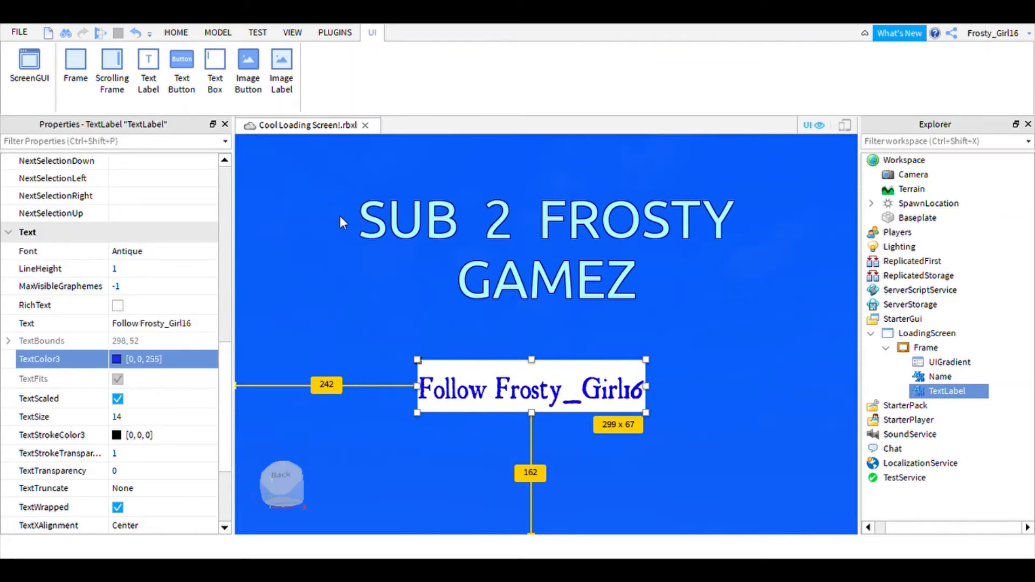
click(467, 213)
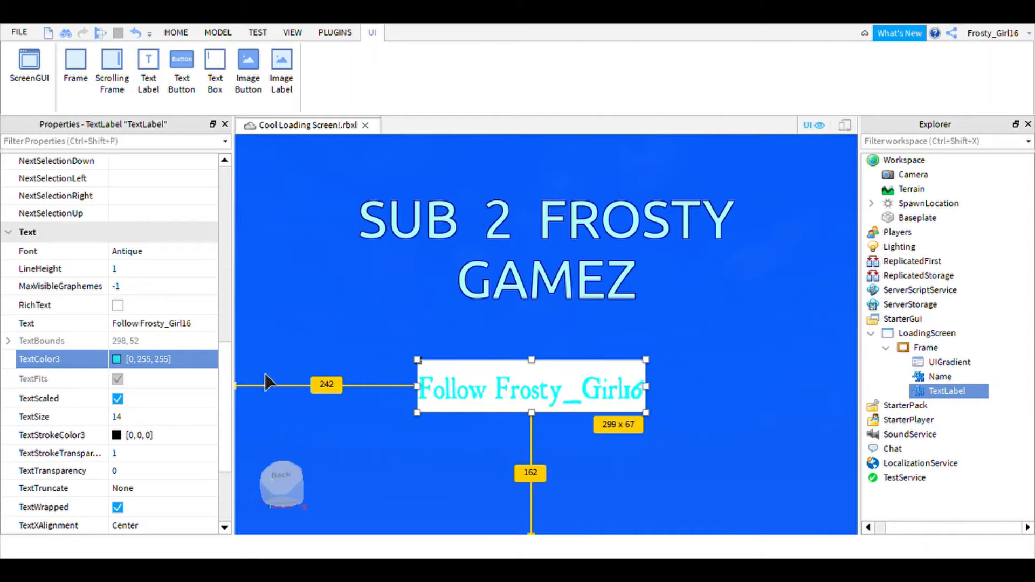
Set the second label's BackgroundTransparency to 1 and its BorderSizePixel to 0.
drag(230, 378, 232, 216)
click(184, 297)
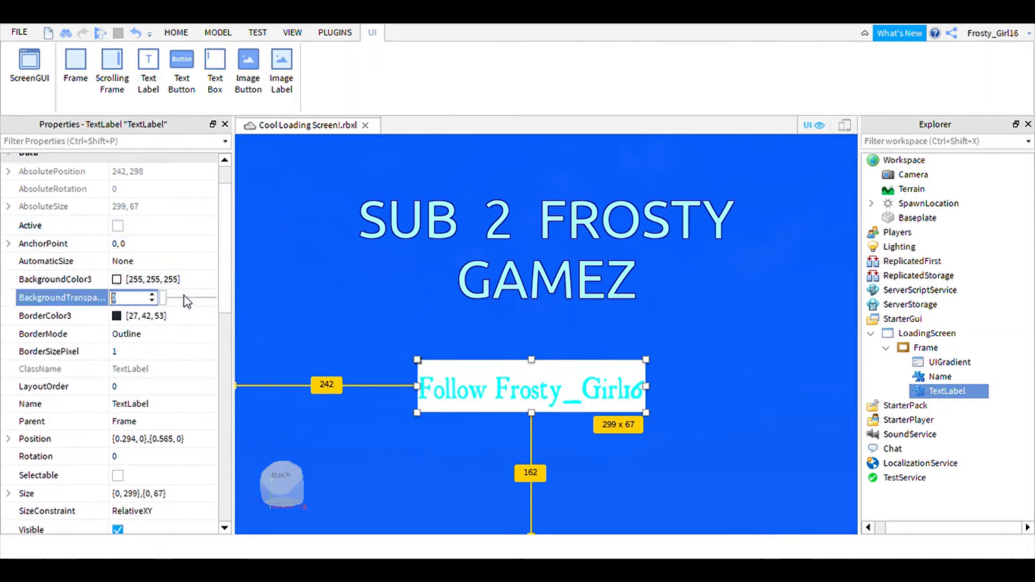
text(1)
click(178, 351)
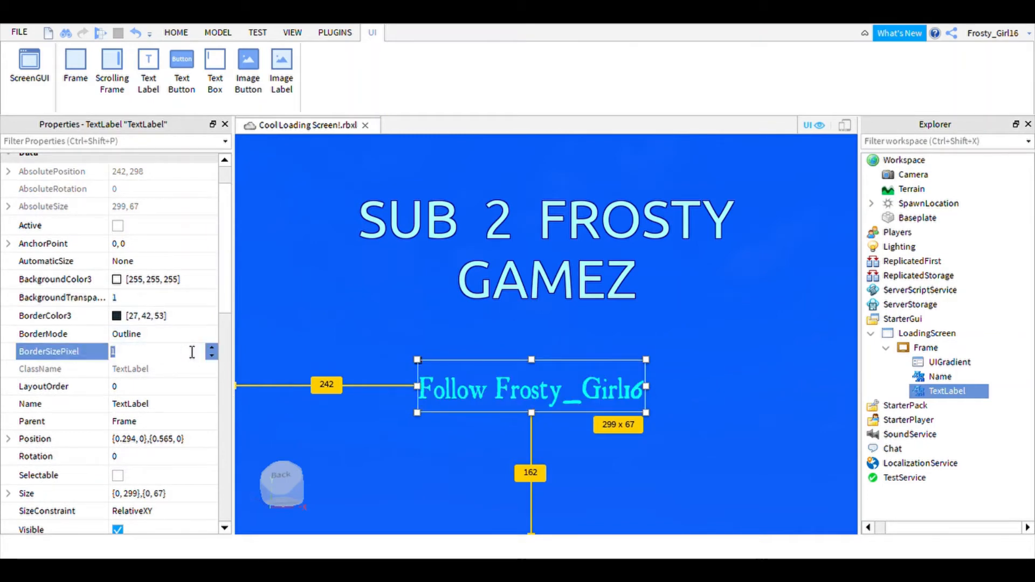
text(0)
drag(227, 293, 231, 420)
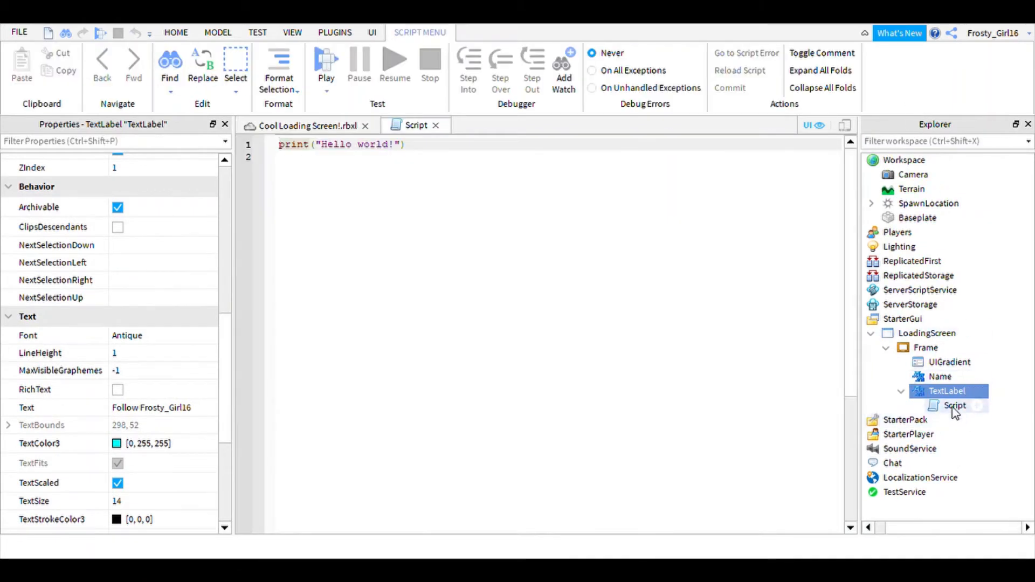
Replace the default code in the second label's script with an empty while true do loop.
click(956, 405)
key(ctrl+a)
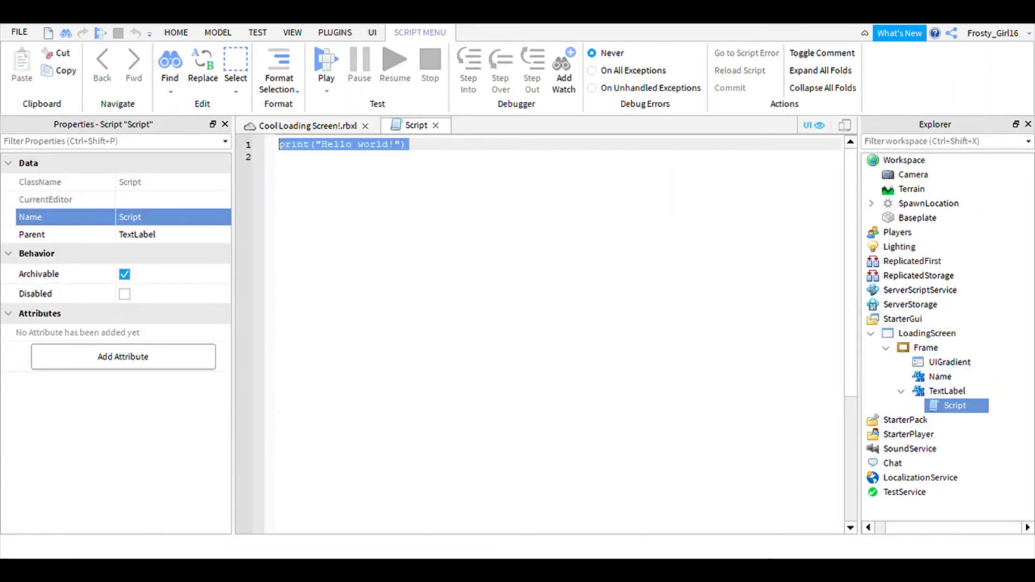
key(BackSpace)
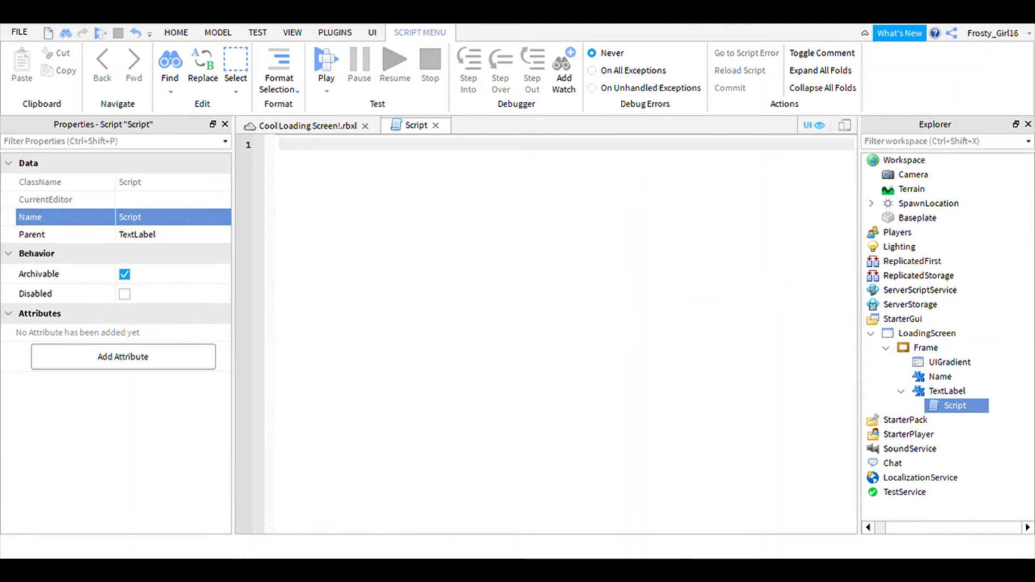
text(while true do)
key(Return)
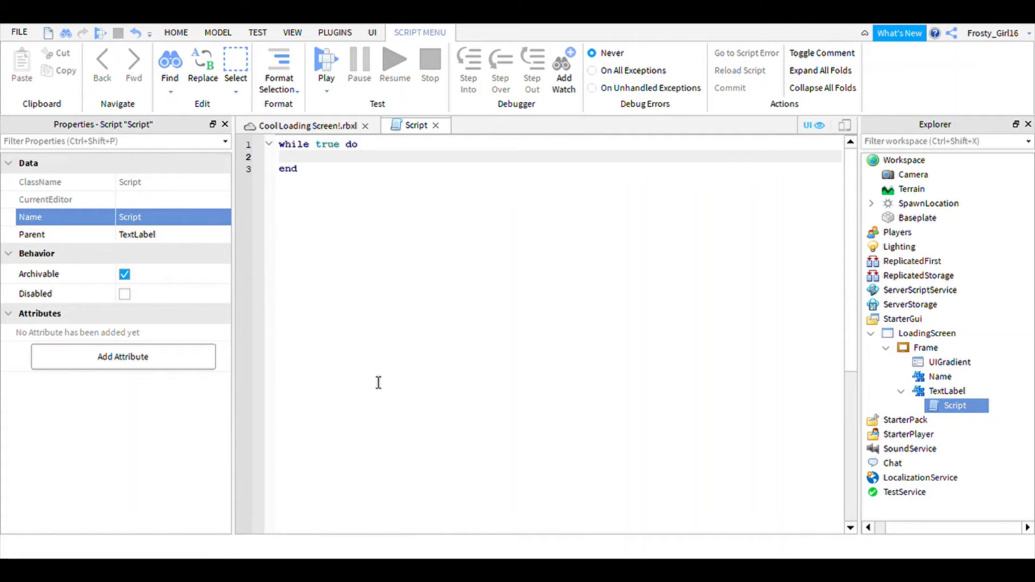
Inside the loop, set script.Parent.Text to "Follow", the account's username and one dot, followed by a wait(1) line.
text(script)
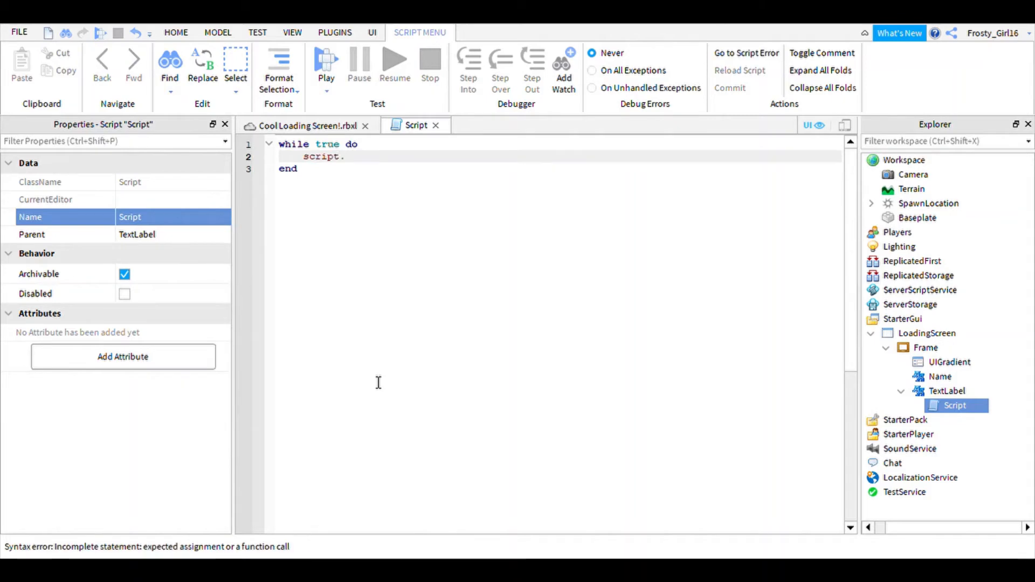
text(.Parent.Text = "")
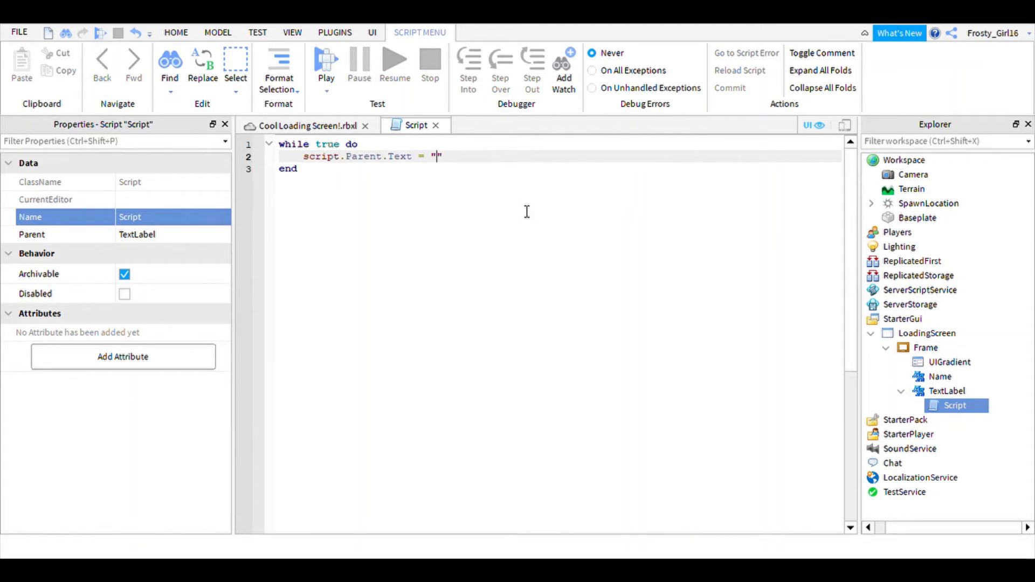
text(Follow Frosty_Girl16.)
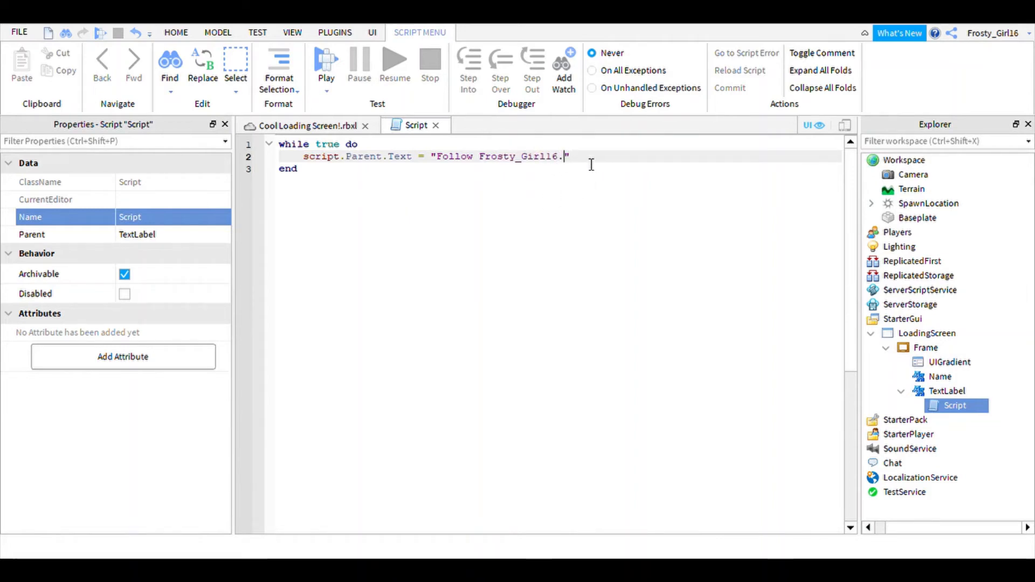
key(Return)
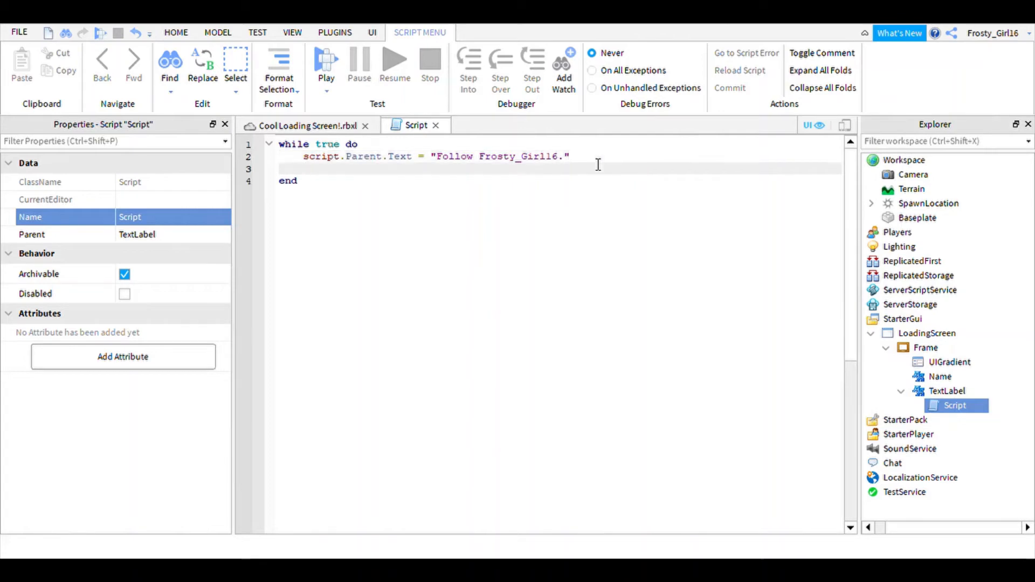
text(wait(1))
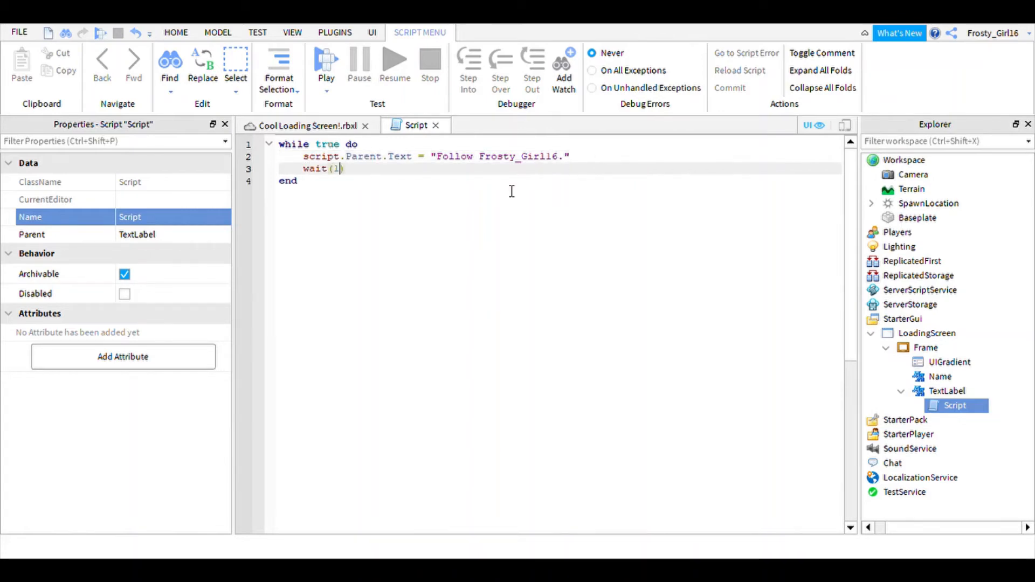
Duplicate the text assignment and wait(1) lines within the loop, ending the copied text with two dots.
drag(407, 171, 303, 166)
key(ctrl+c)
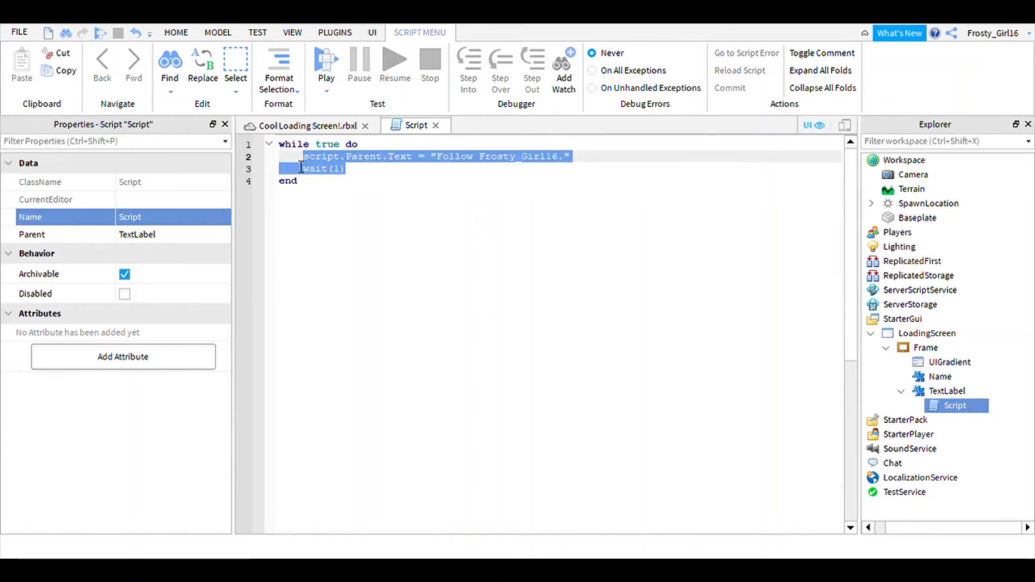
click(388, 179)
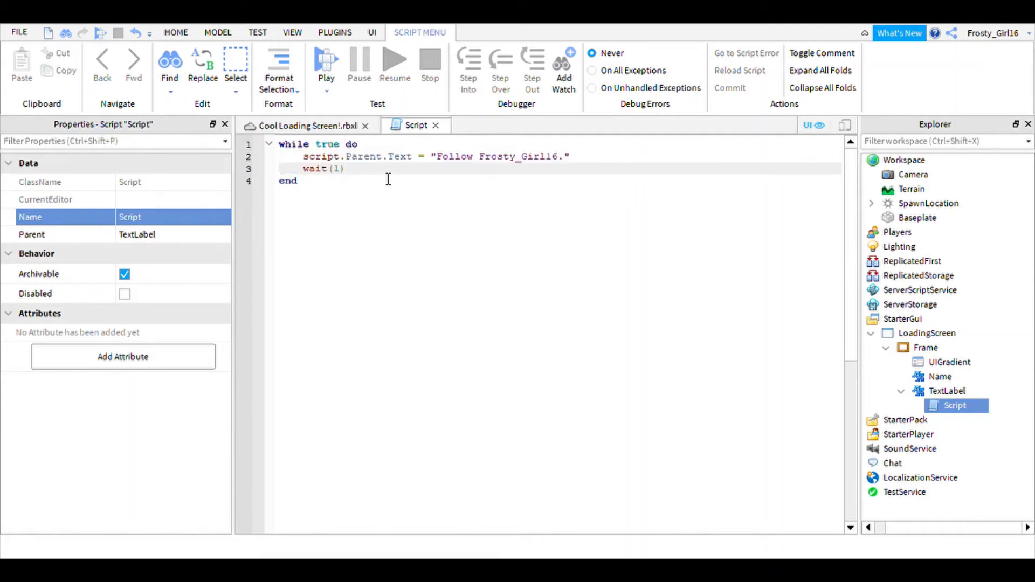
key(Return)
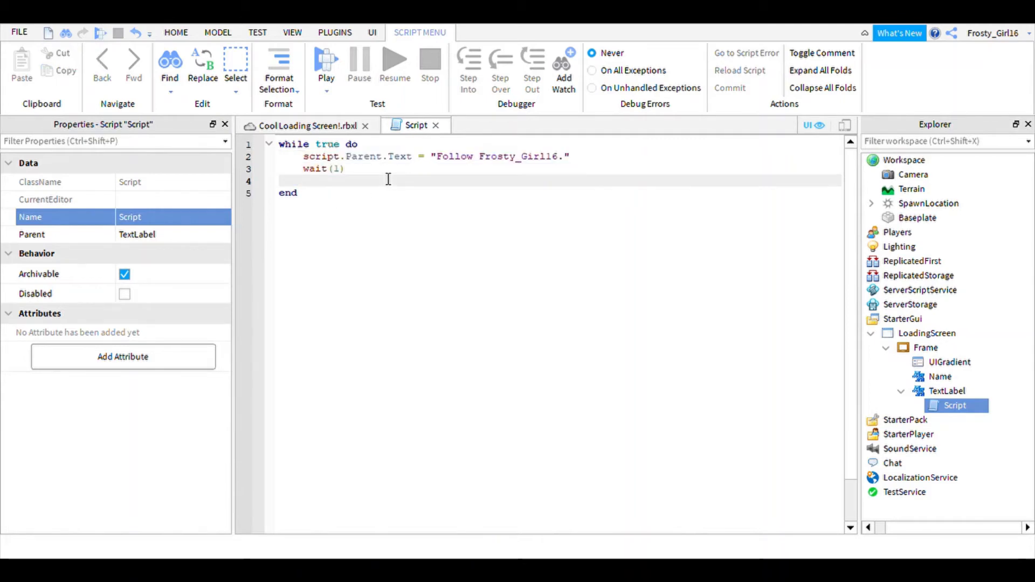
key(ctrl+v)
click(572, 182)
text(.)
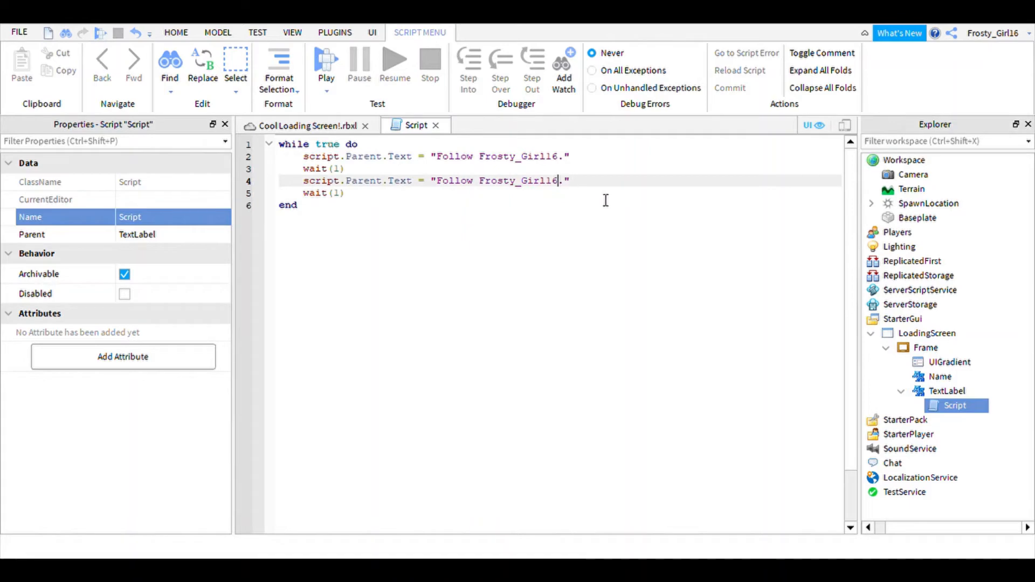
click(414, 210)
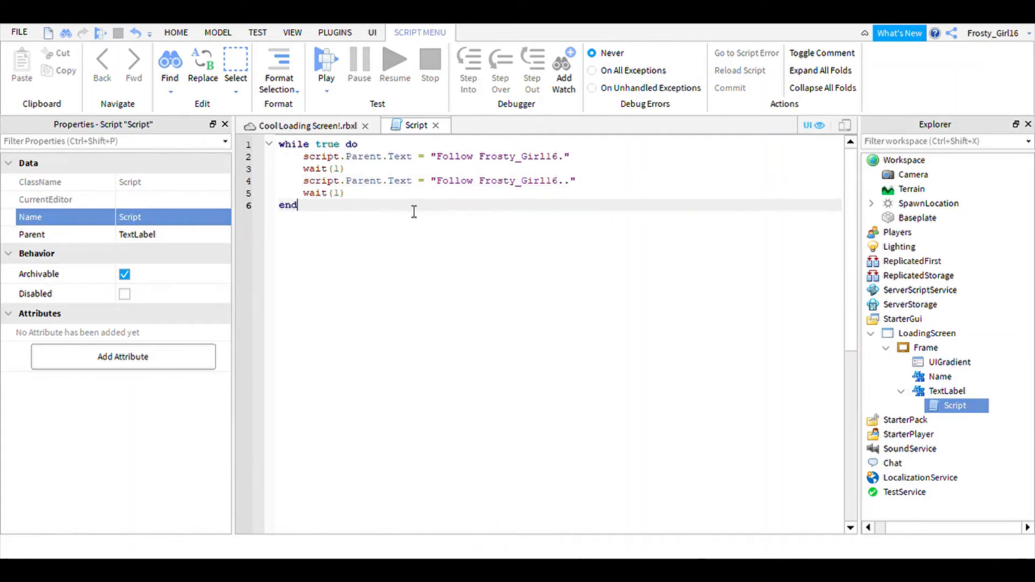
Add a third copy of the text assignment and wait(1) lines to the loop, ending its text with three dots.
click(370, 197)
key(Return)
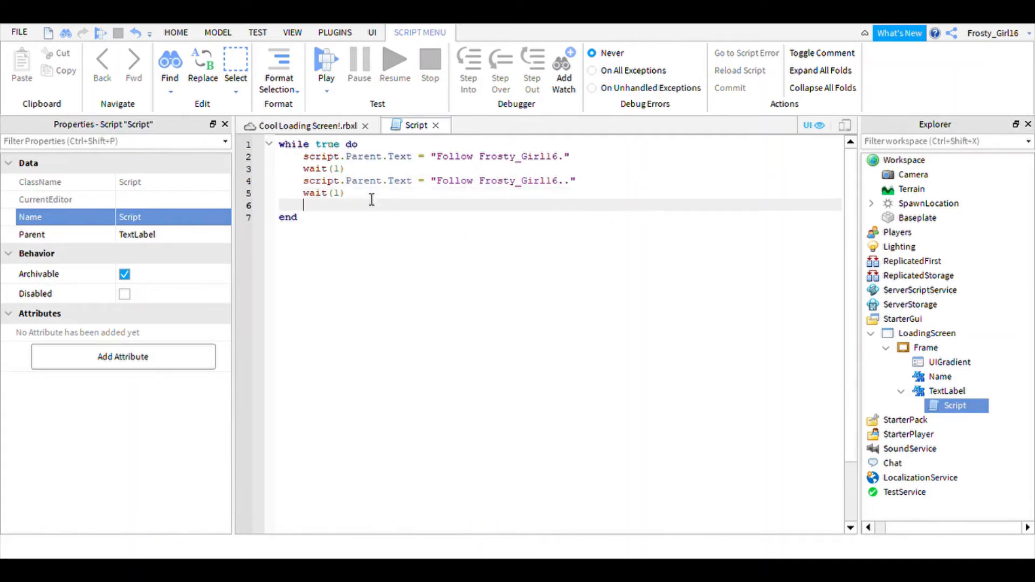
key(ctrl+v)
click(569, 207)
text(..)
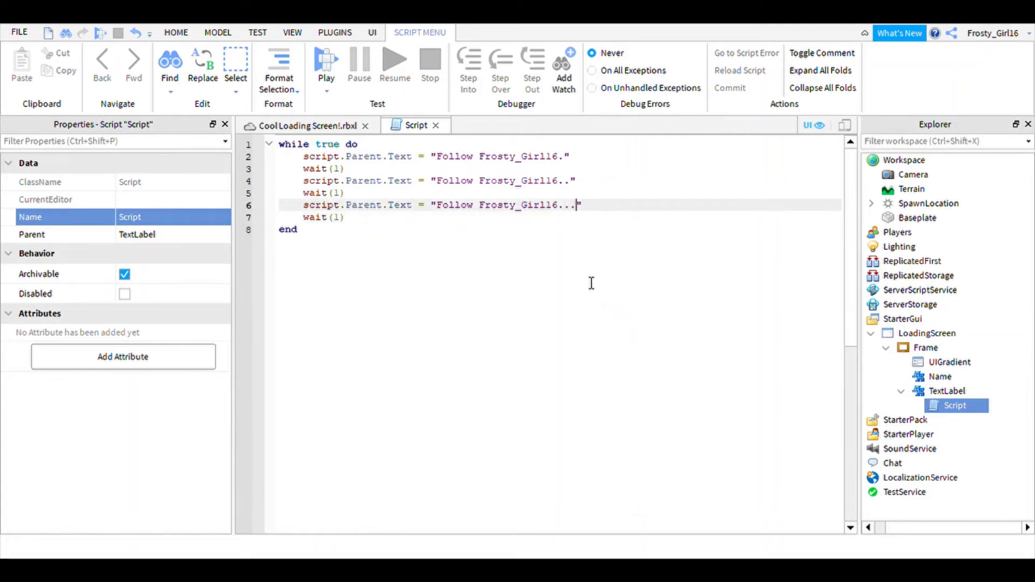
click(423, 231)
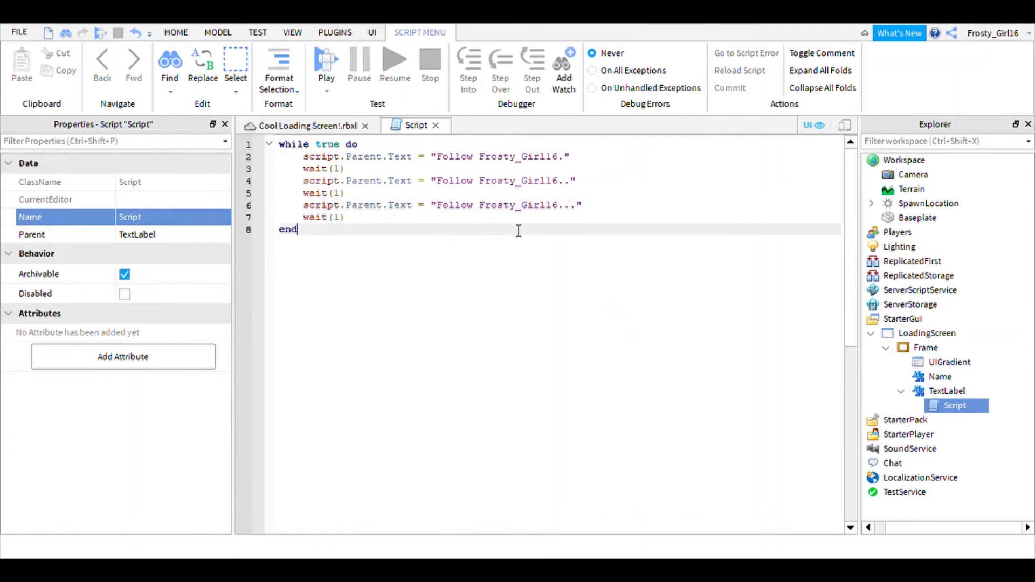
drag(517, 231, 270, 145)
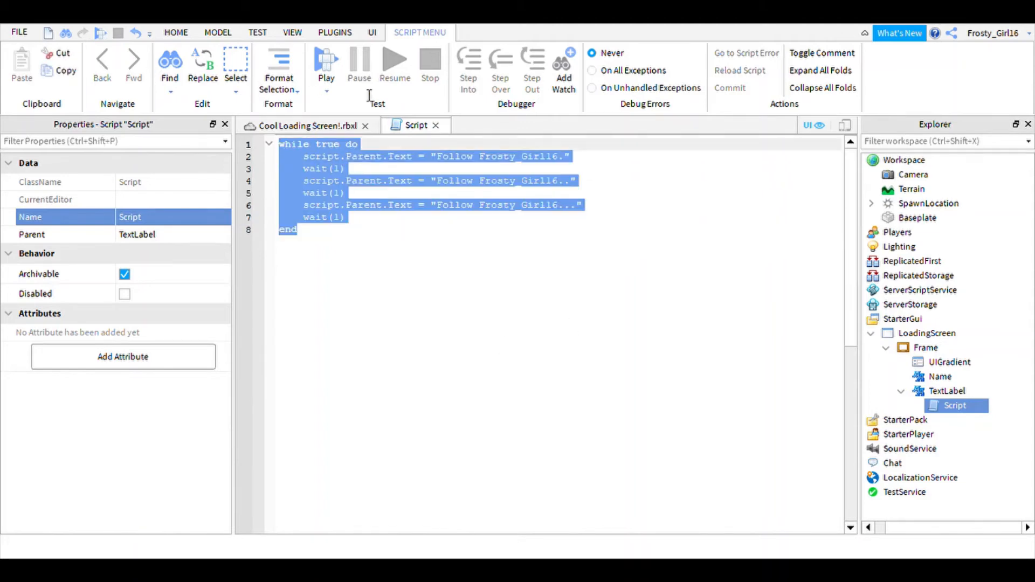
click(428, 231)
click(341, 218)
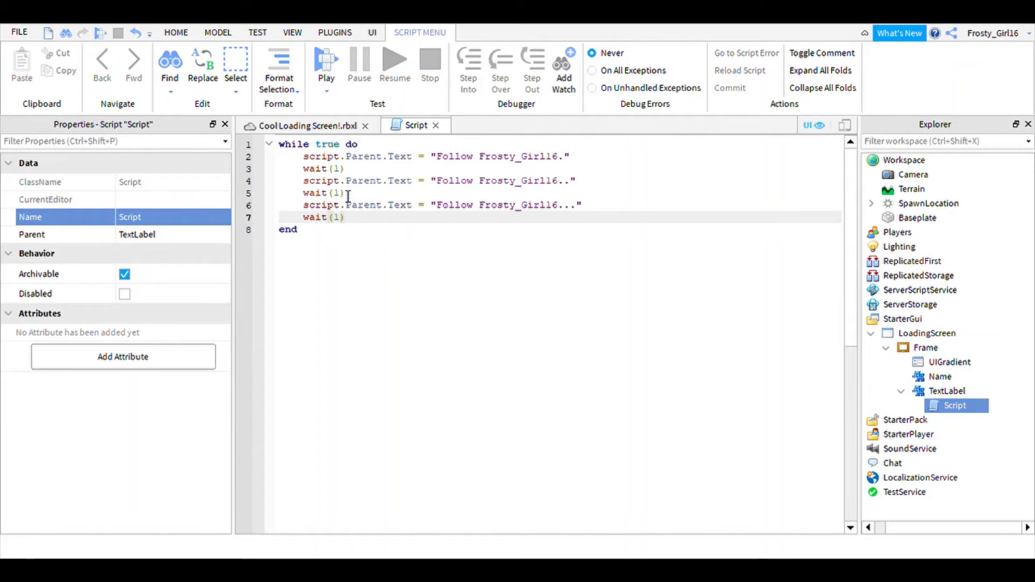
click(334, 169)
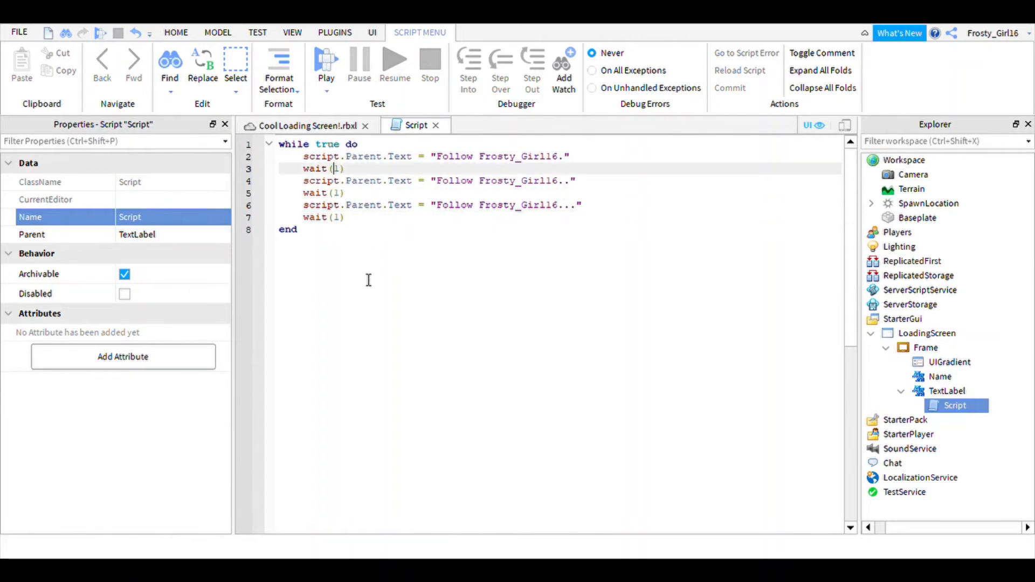
Below the while loop, add a wait(8) line followed by script.Parent.Visible = false.
click(333, 245)
key(Return)
key(Return)
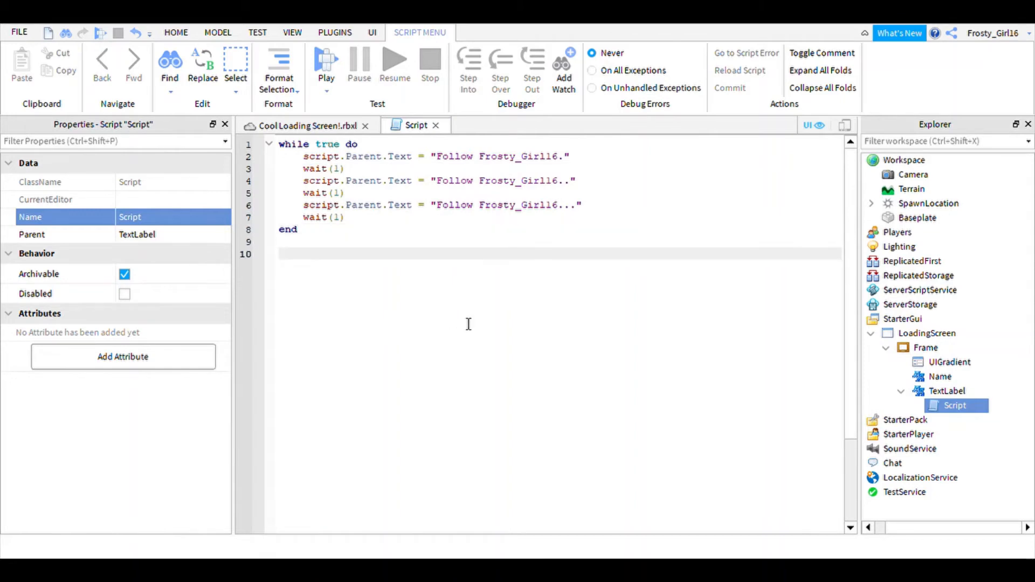
text(wait()
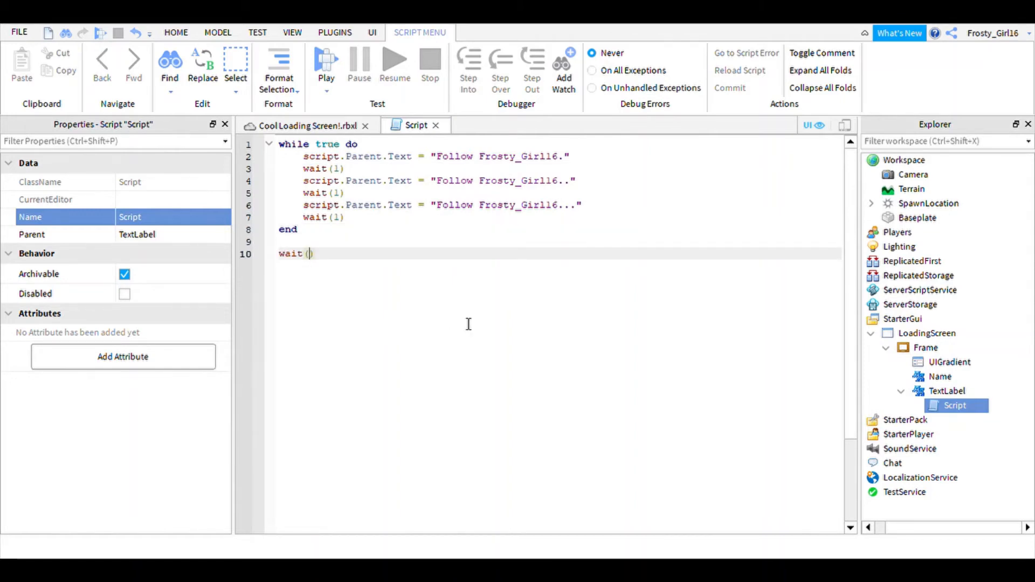
text(8)
key(Return)
text(script.Parent)
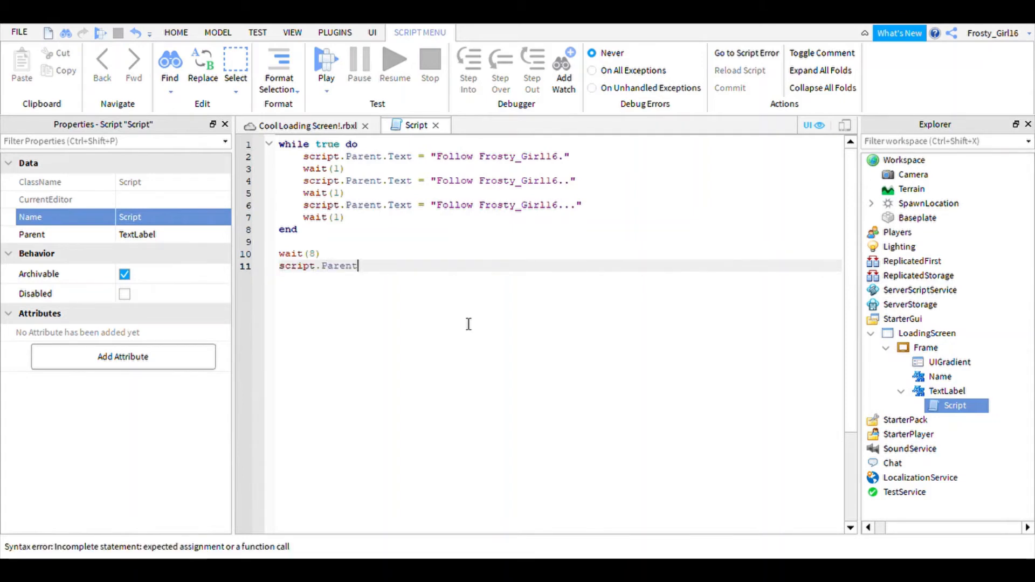
text(.Visible)
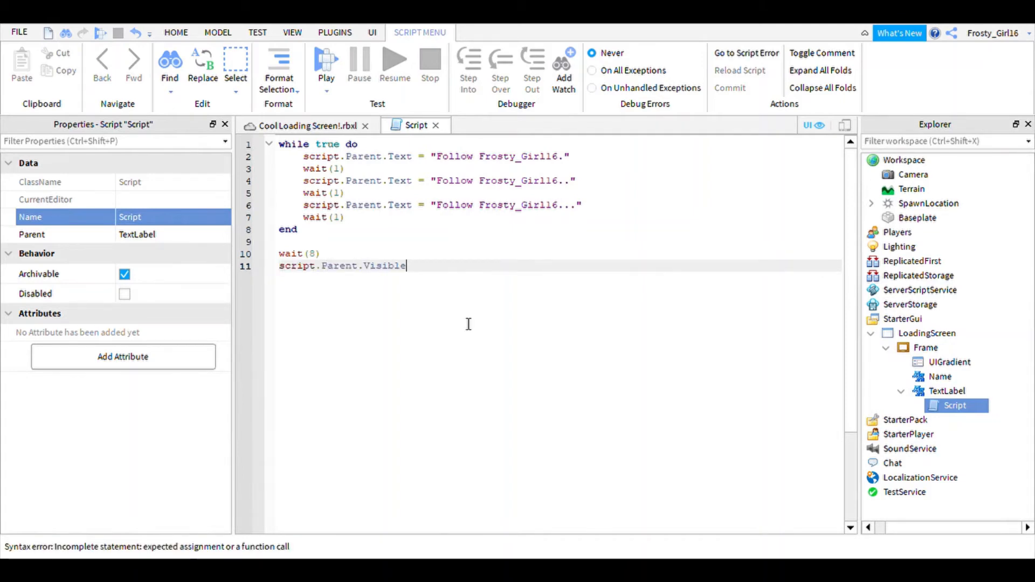
text( = false)
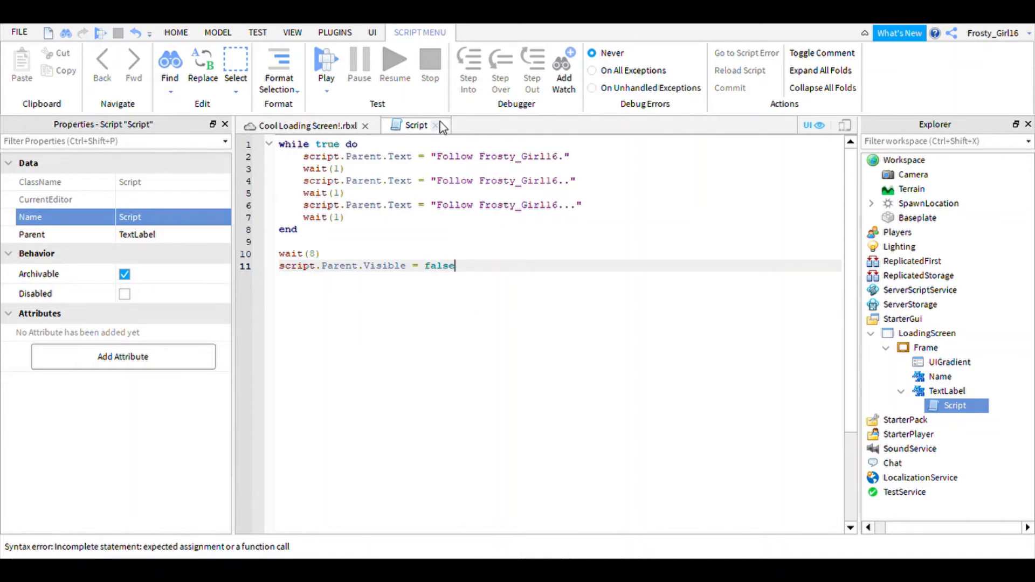
Insert script.Parent.Visible = true as the first line of the script, separated from the loop by a blank line.
click(277, 147)
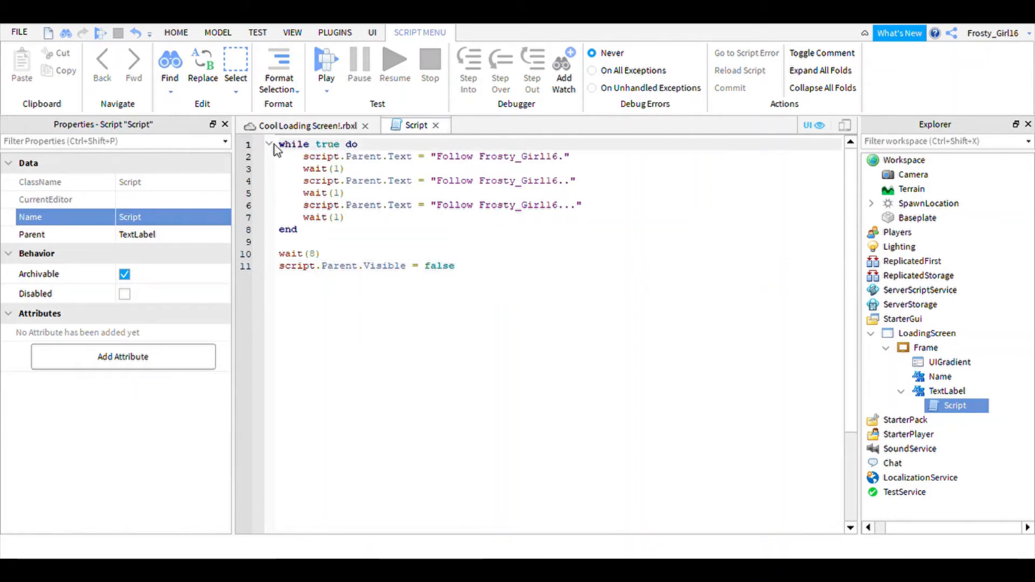
click(269, 144)
key(Return)
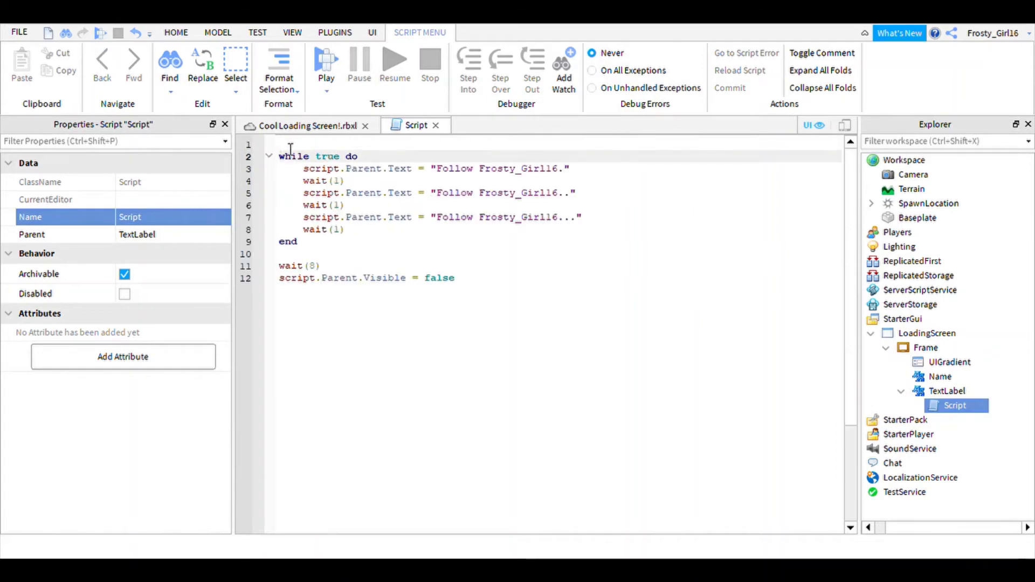
key(Up)
key(Down)
key(Return)
key(Up)
key(Up)
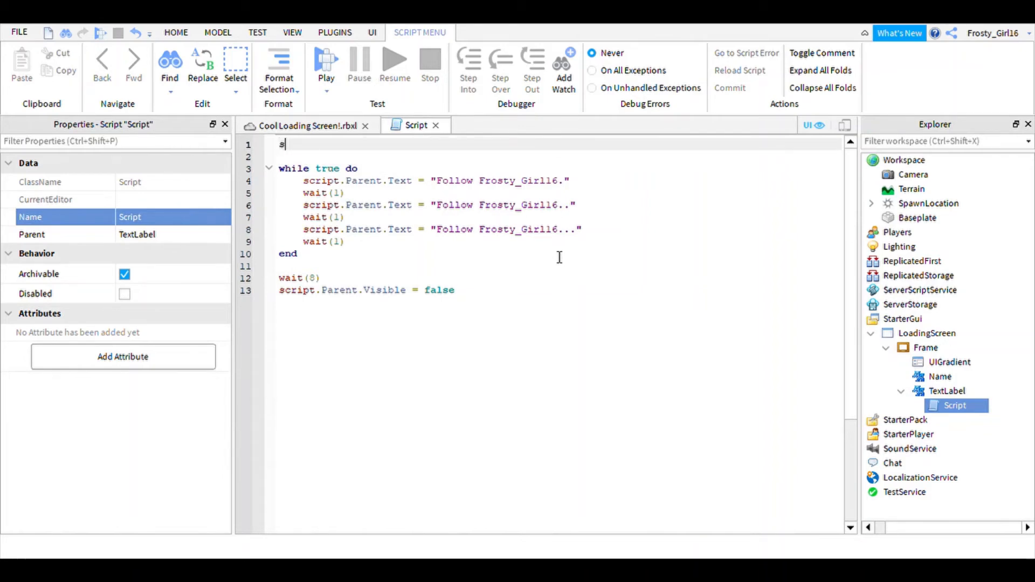
text(script.Parent.Visible)
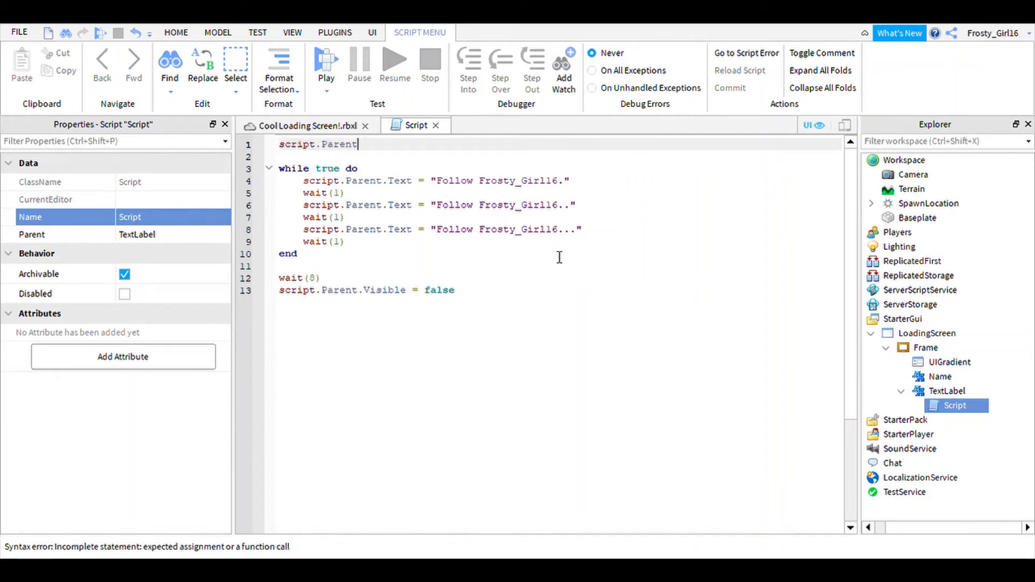
text( = true)
Close the script and play-test the place to check the loading screen, ending the test when done.
click(436, 125)
click(659, 61)
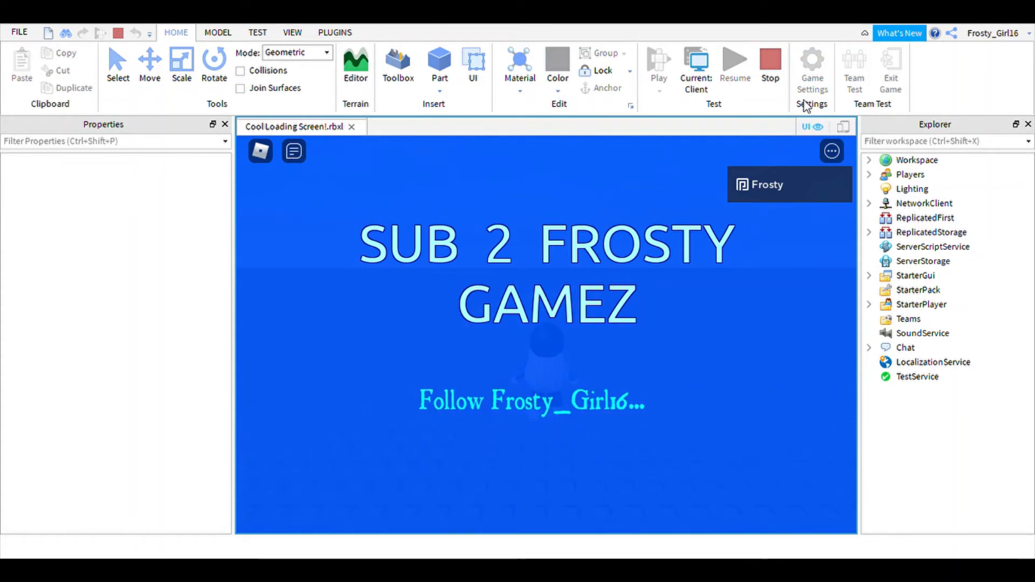
click(782, 86)
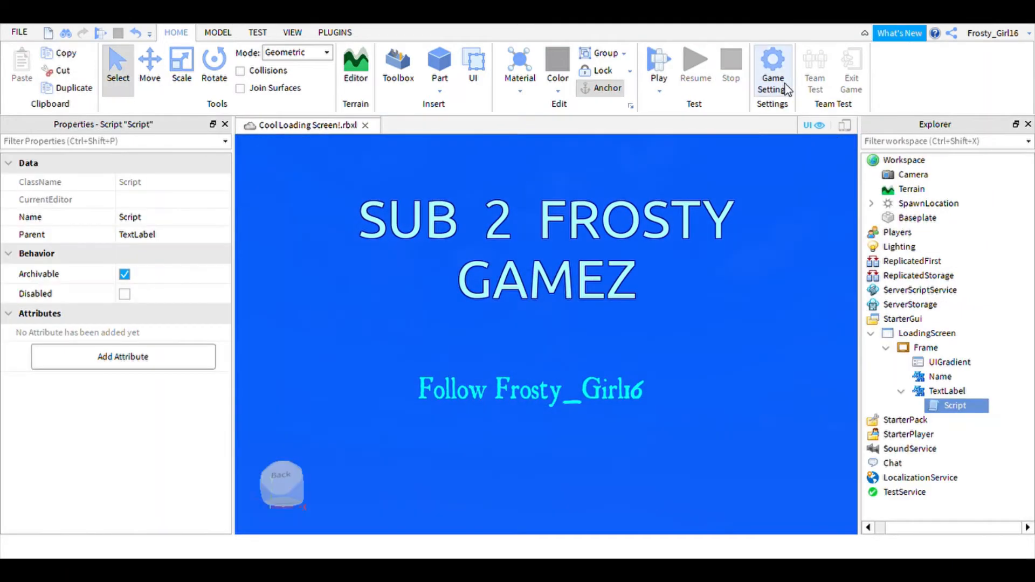
Add a fourth copy of the text assignment and wait(1) lines to the loop without trailing dots, and play-test the place.
double_click(940, 409)
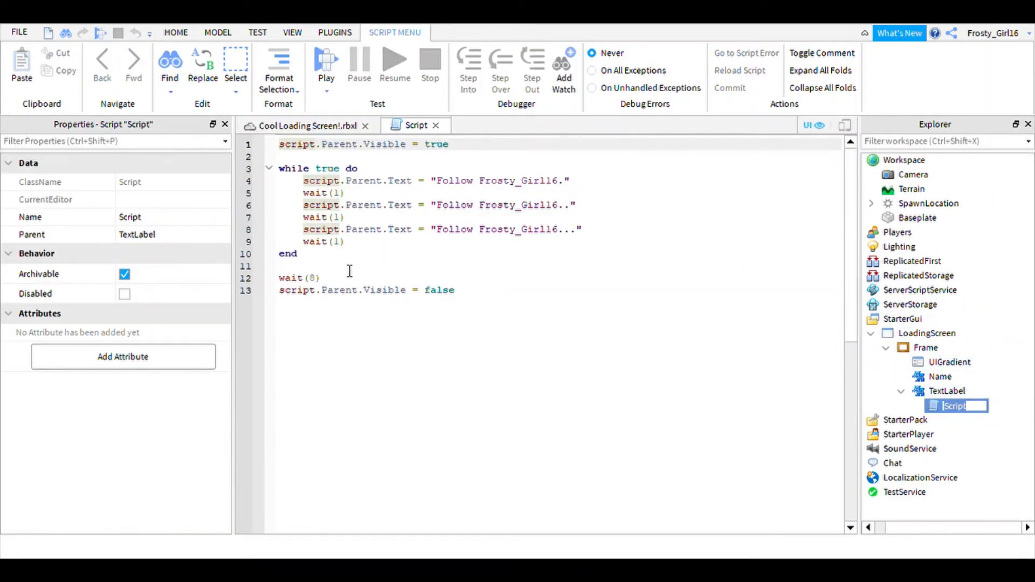
click(360, 249)
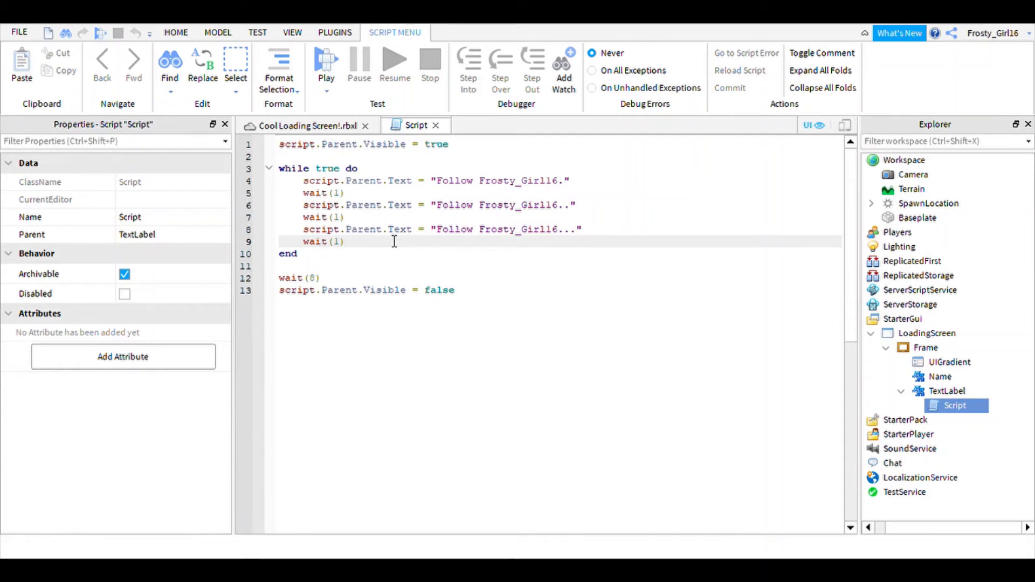
drag(381, 243, 293, 239)
key(ctrl+c)
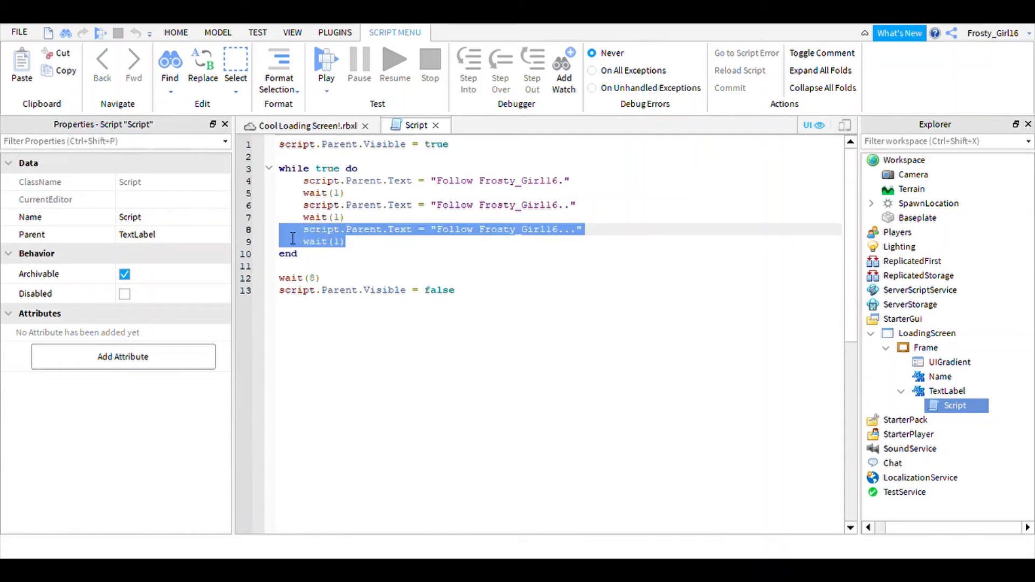
click(368, 245)
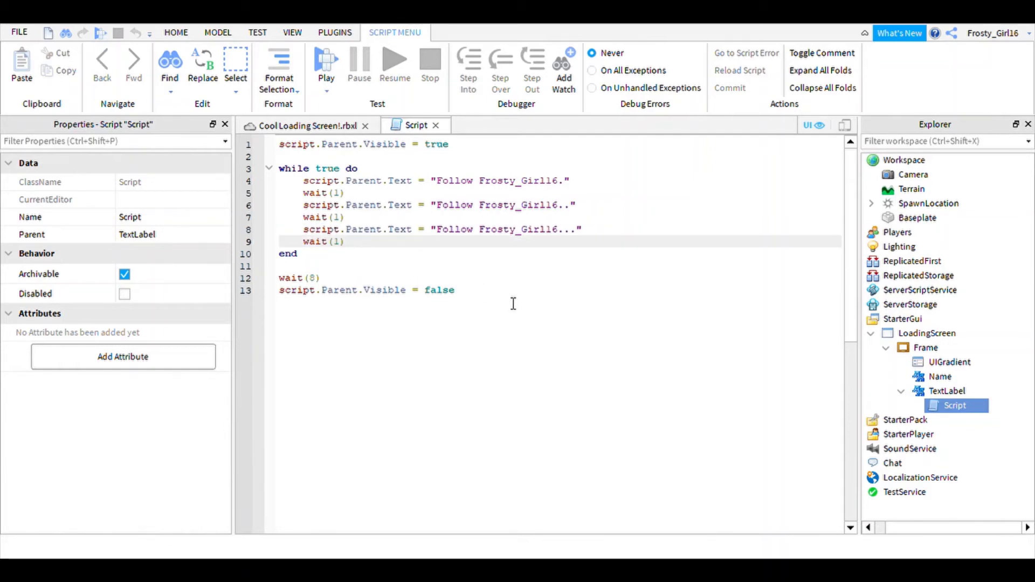
key(Return)
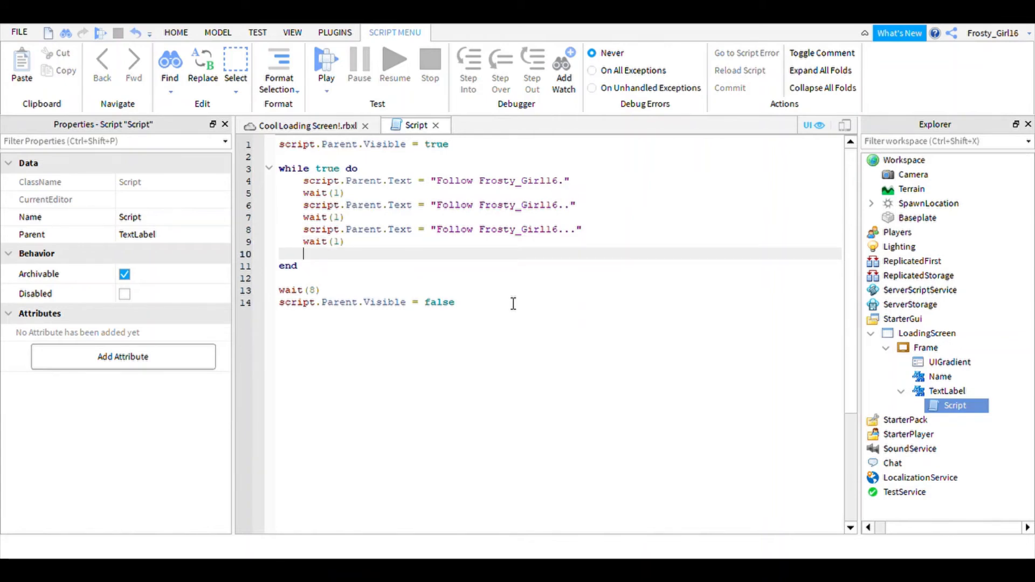
key(ctrl+v)
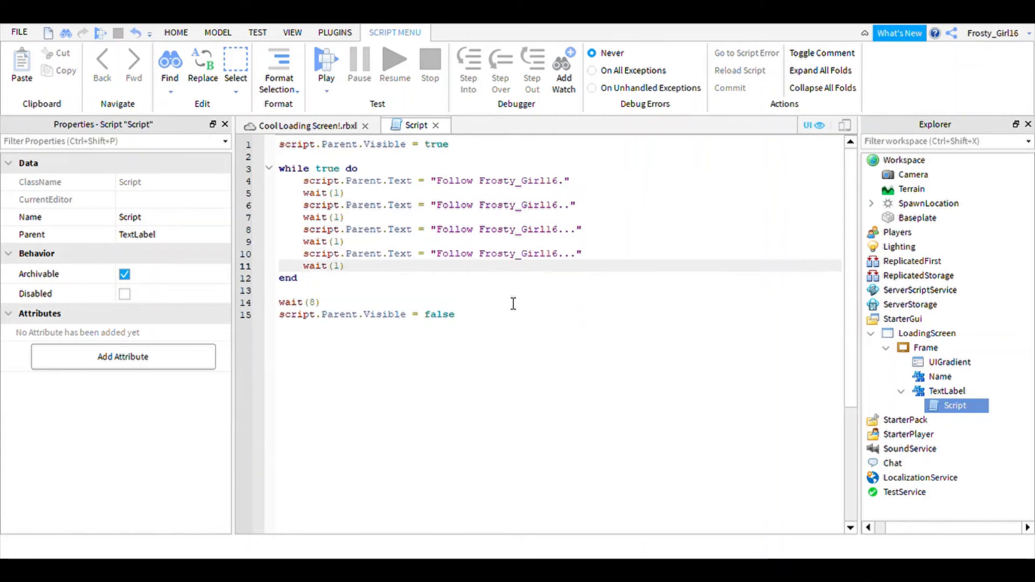
mouse_move(577, 258)
mouse_down()
mouse_move(561, 267)
mouse_move(561, 259)
mouse_up()
key(BackSpace)
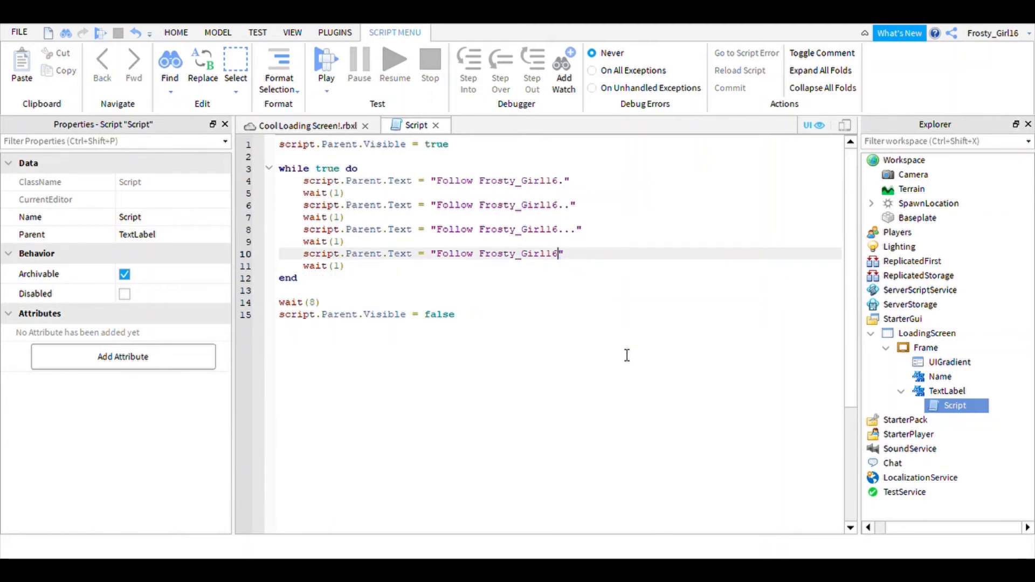
click(436, 125)
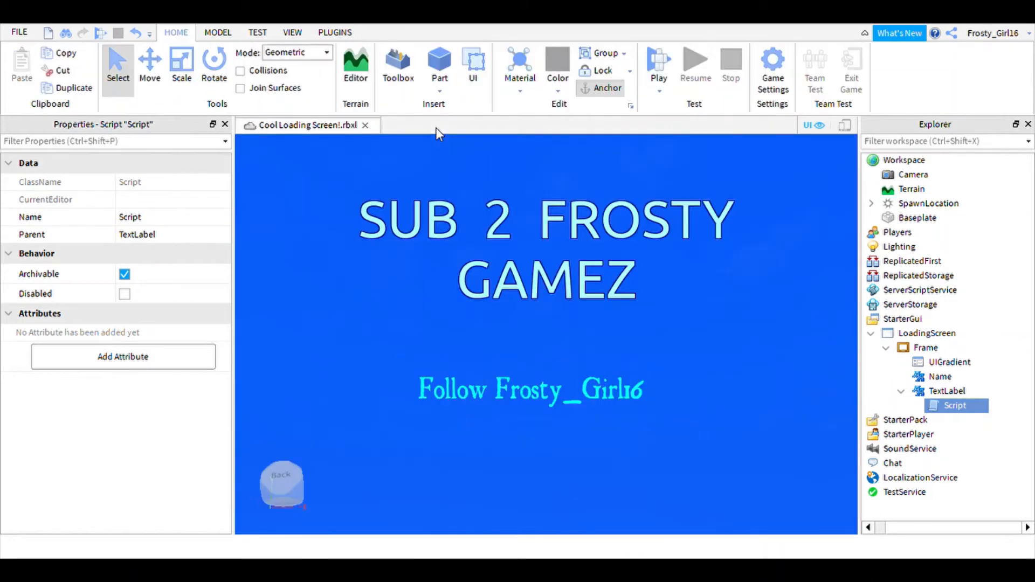
click(659, 60)
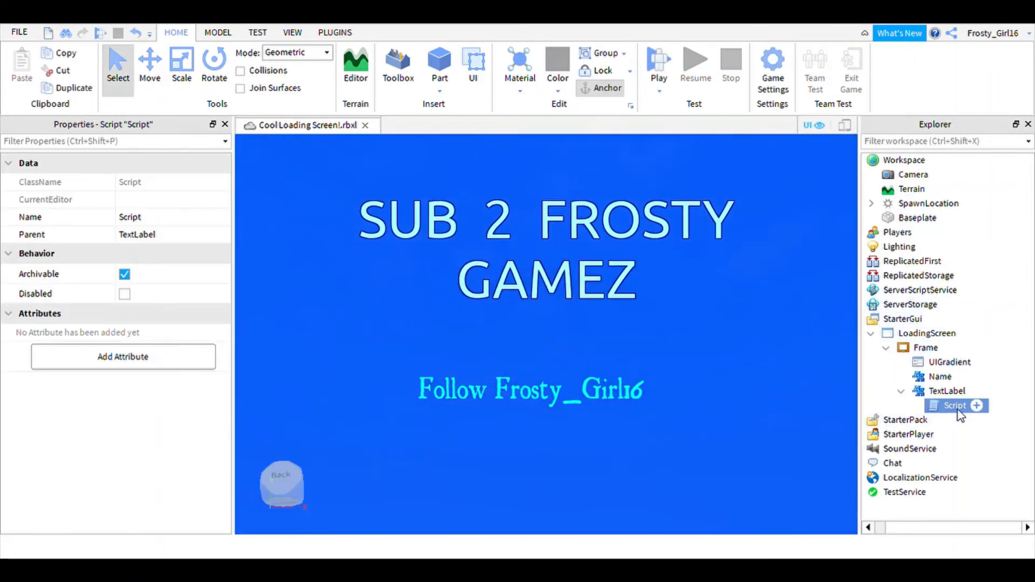
Reopen the second label's script and retype the while true do line that opens the loop.
double_click(976, 405)
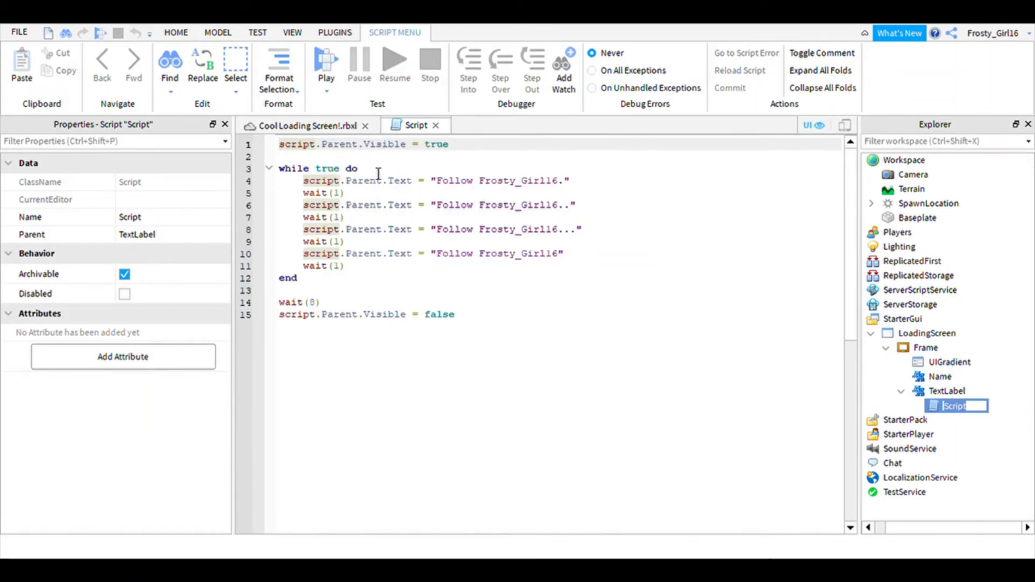
drag(359, 169, 282, 175)
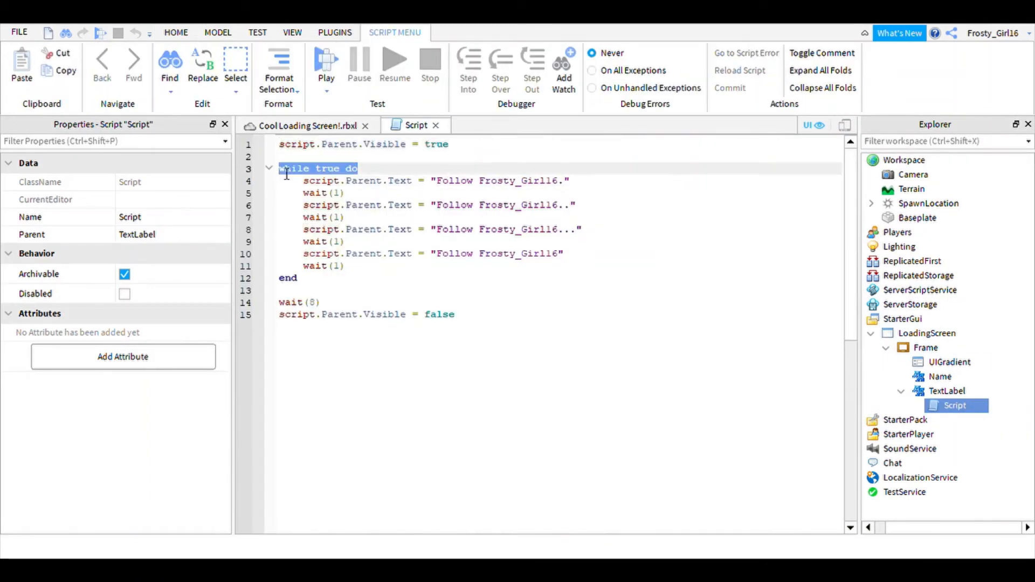
text(wh)
key(BackSpace)
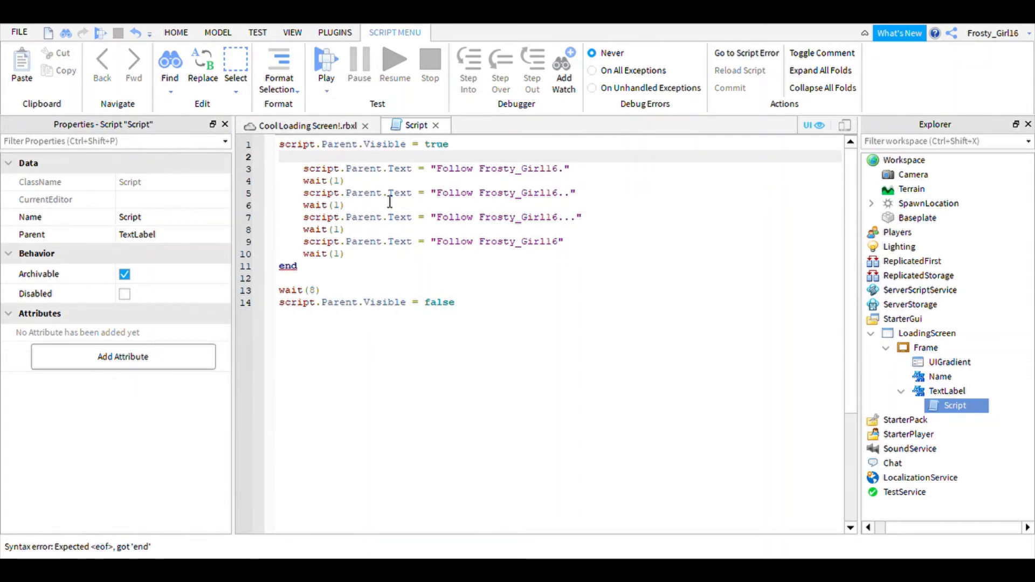
key(Return)
text(while)
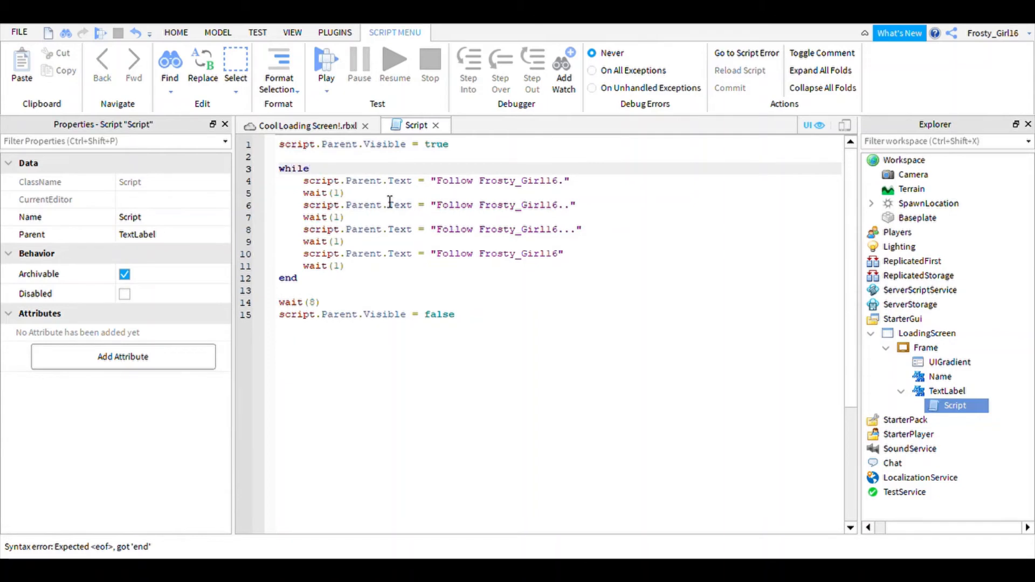
text( ture)
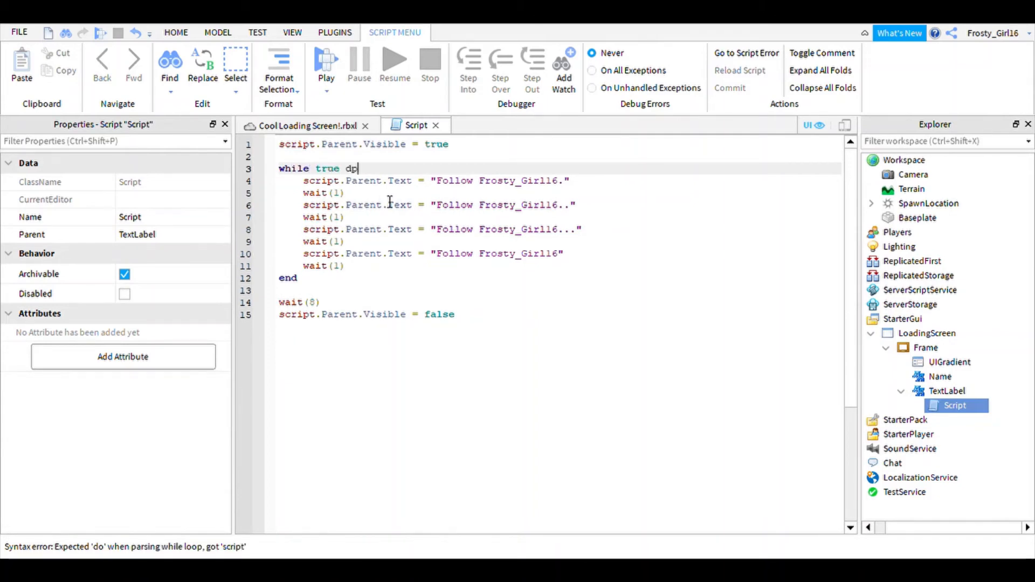
key(BackSpace)
text(o)
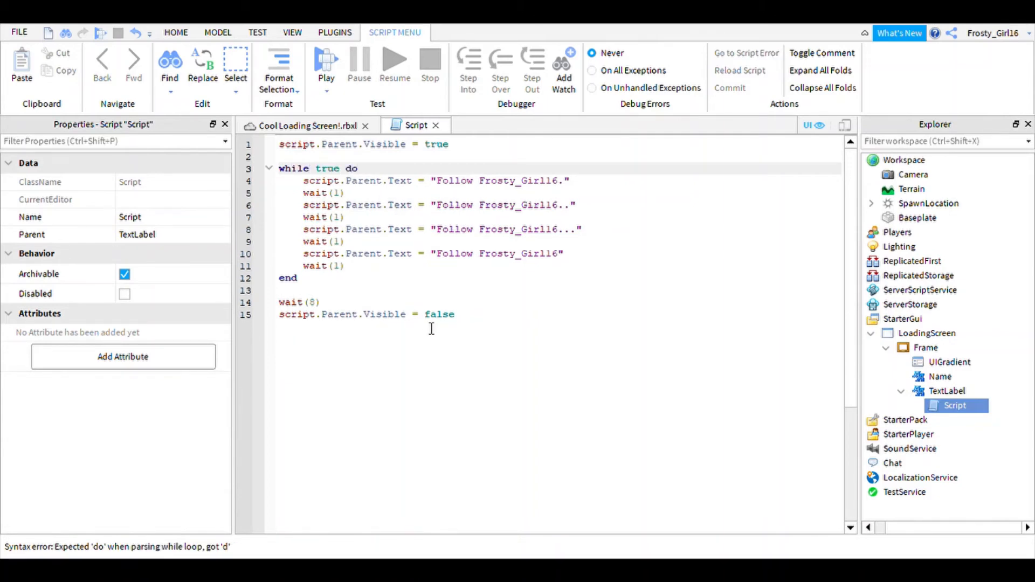
Duplicate the label's script and replace the duplicate's code with only the wait(8) and script.Parent.Visible = false lines.
drag(480, 306, 271, 295)
key(ctrl+c)
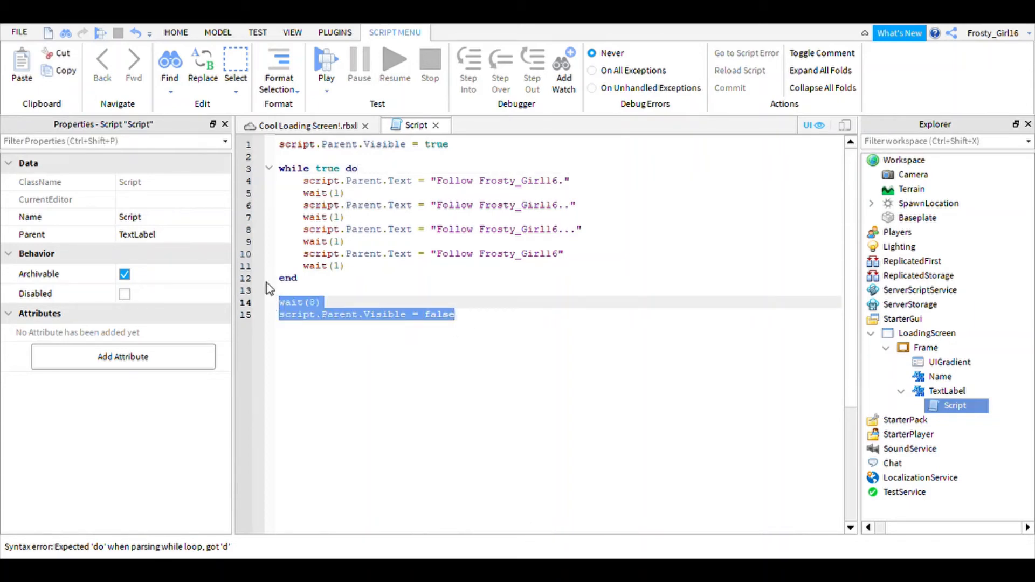
click(437, 127)
key(ctrl+d)
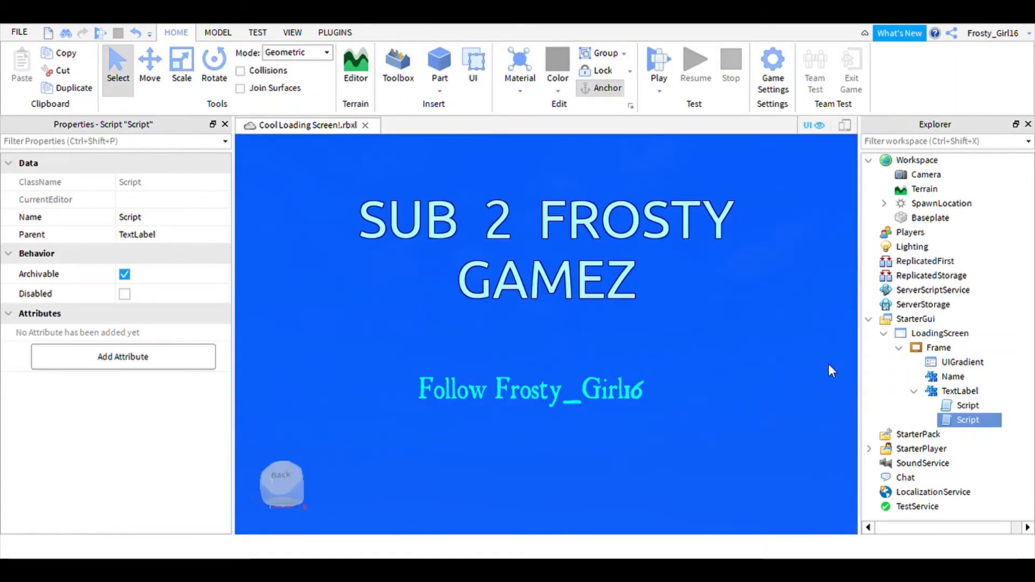
double_click(966, 421)
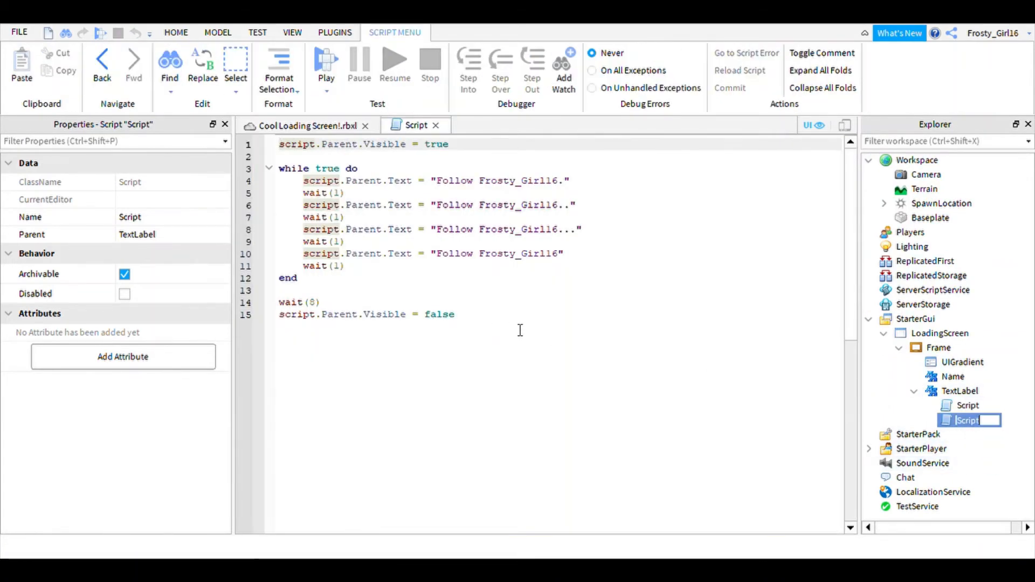
drag(520, 330, 95, 53)
key(ctrl+v)
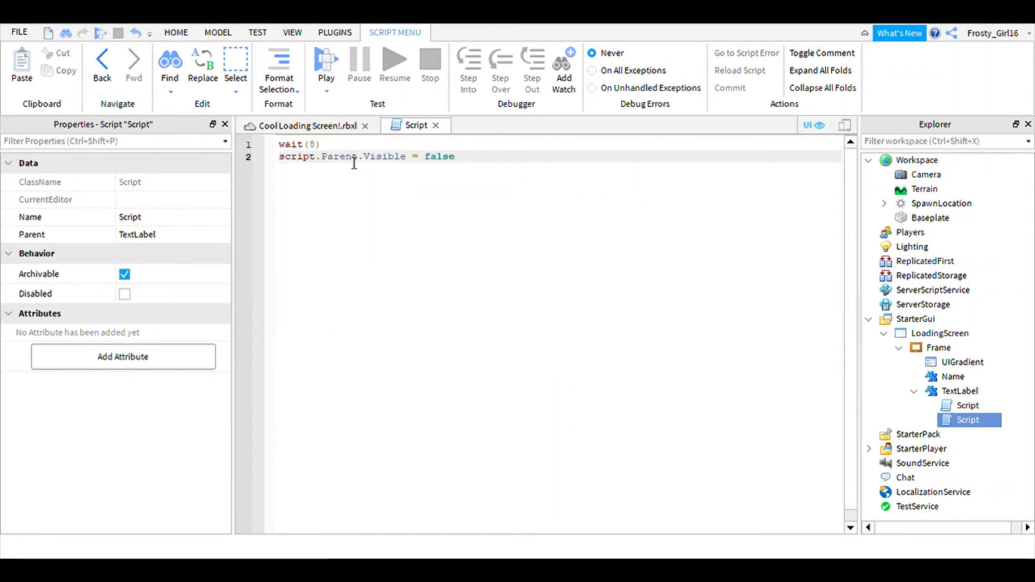
Add a script.Parent.Visible = true line and a blank line above wait(8) in the label's second script, and close the script.
click(286, 145)
key(Return)
key(Return)
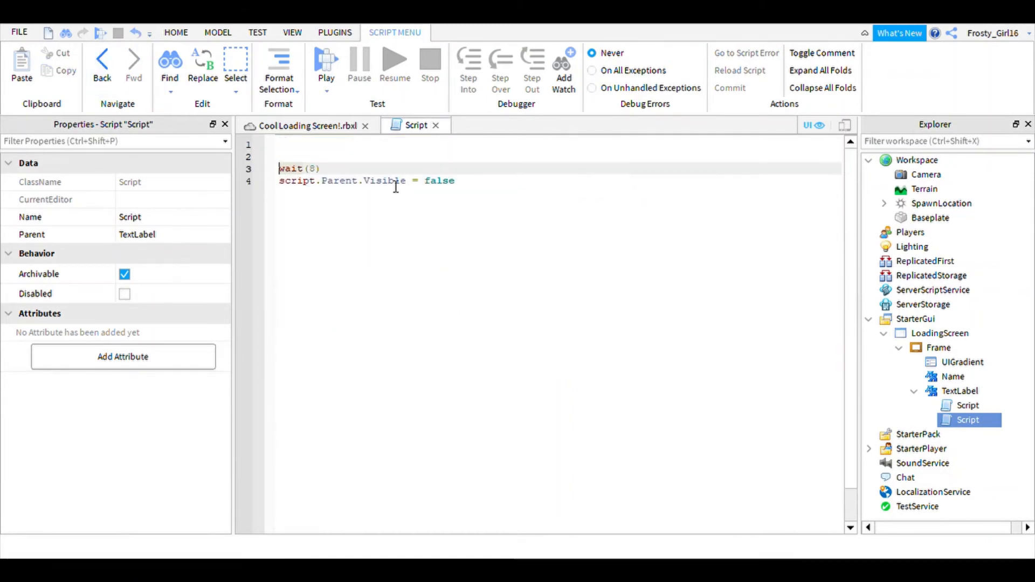
key(Up)
key(Up)
text(s')
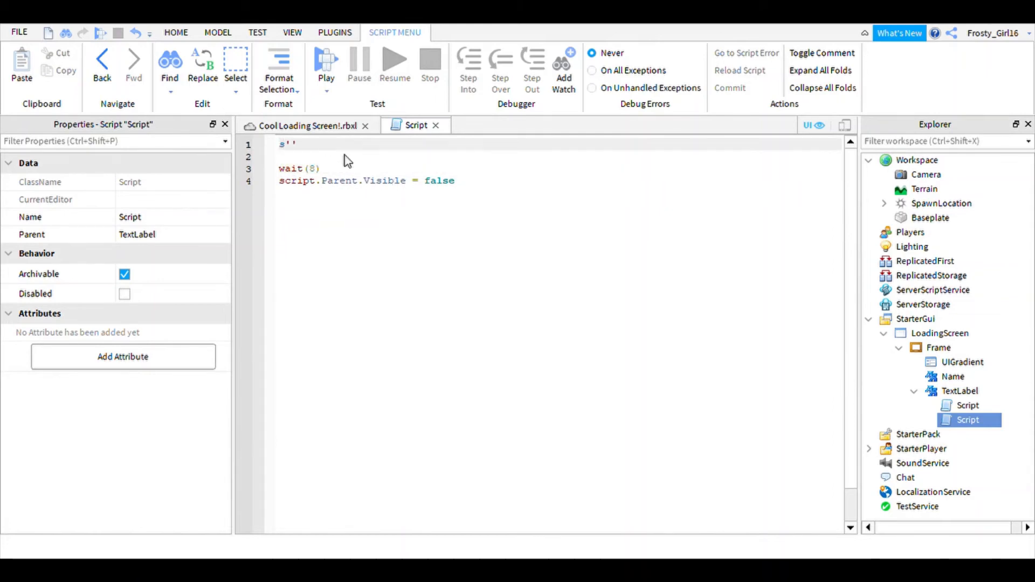
key(BackSpace)
text(cript)
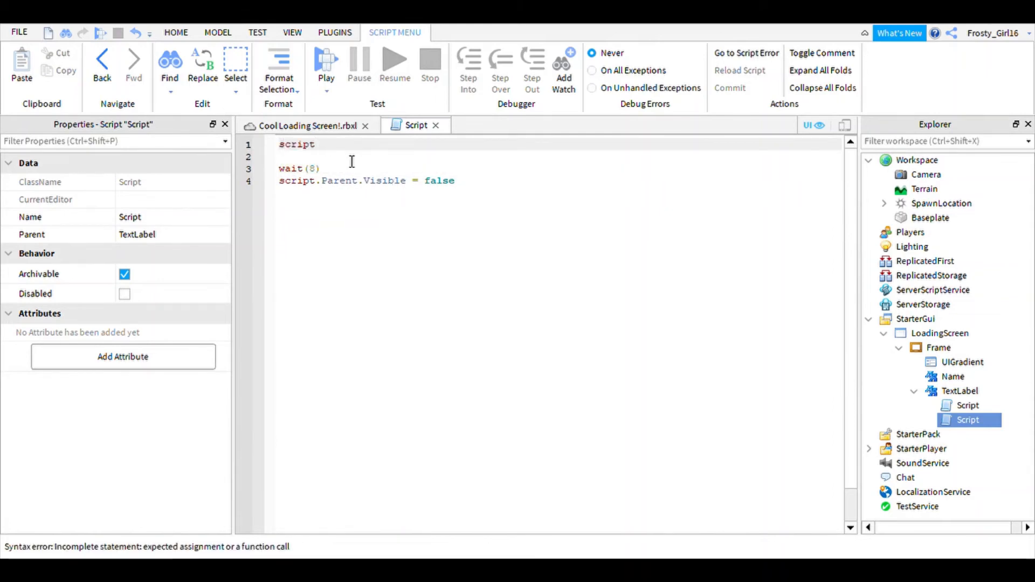
text(/,)
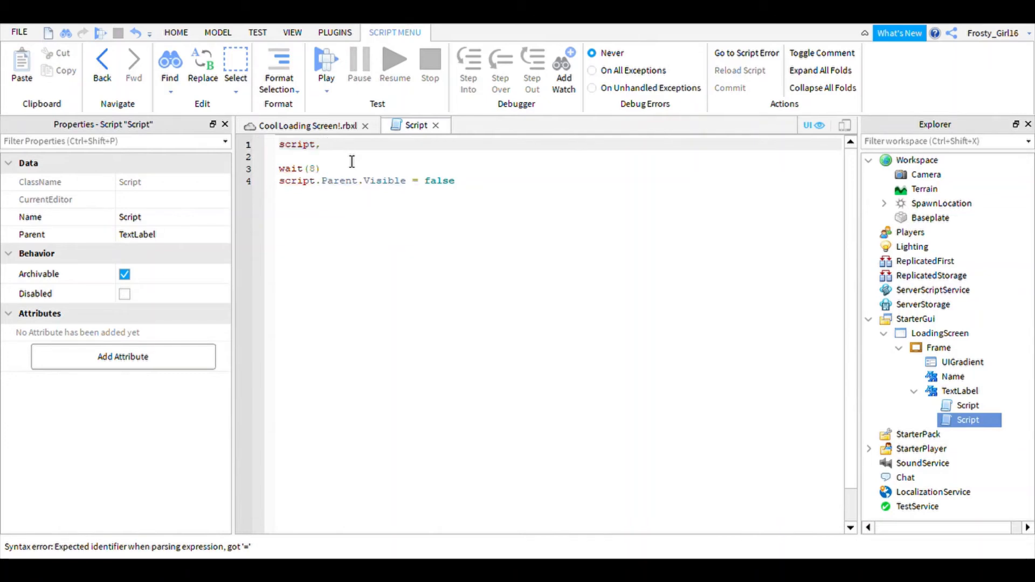
text(.Parent.)
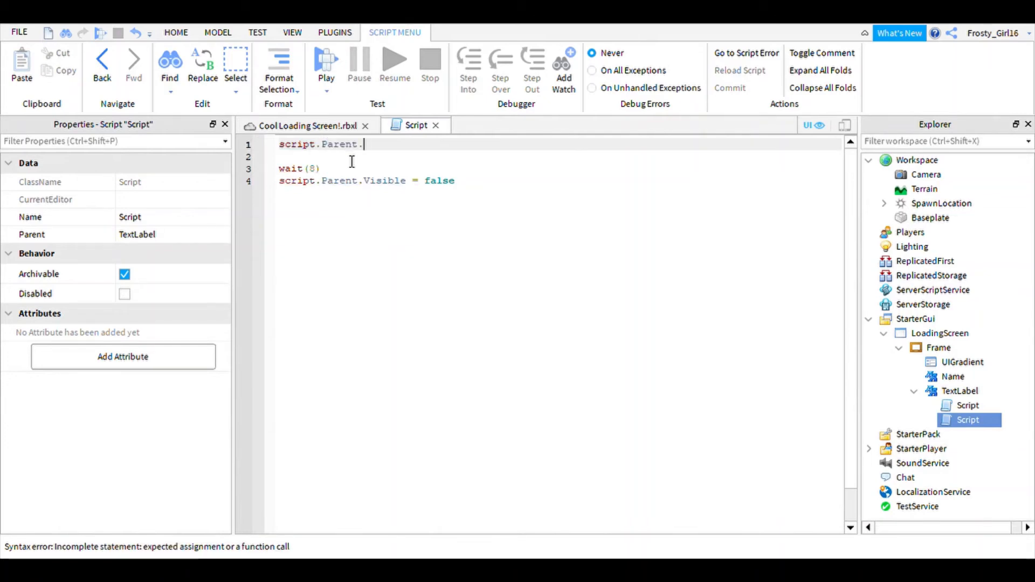
text(Visible =)
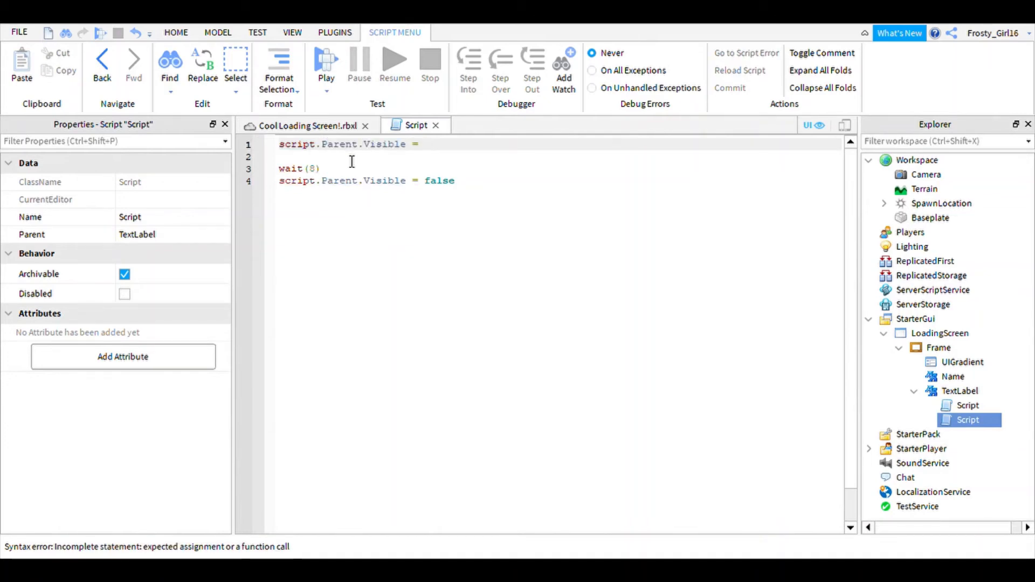
text( true)
click(436, 125)
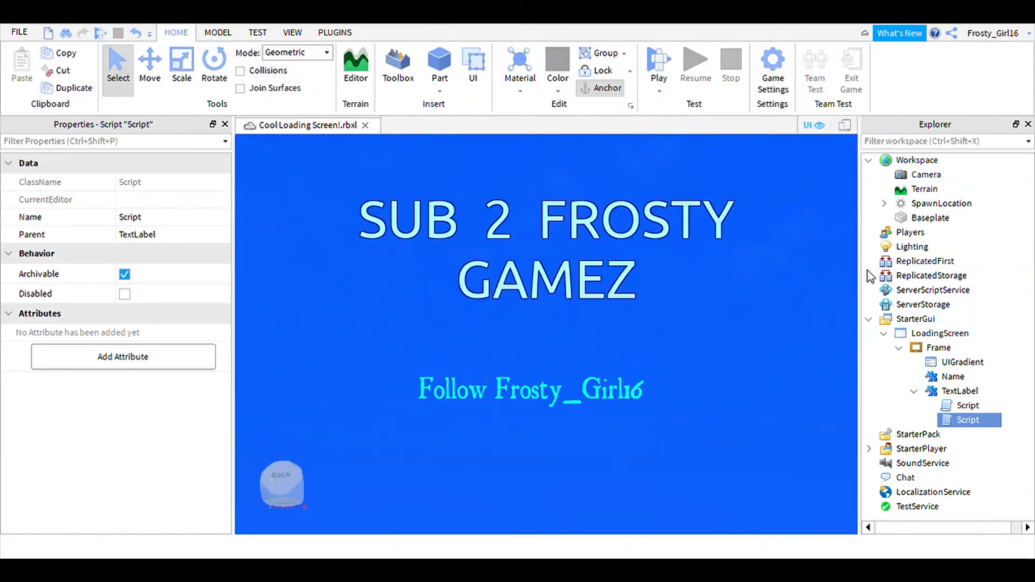
Remove the Visible = true line and the closing wait(8) and Visible = false lines from the label's first script, leaving only the loop.
double_click(967, 408)
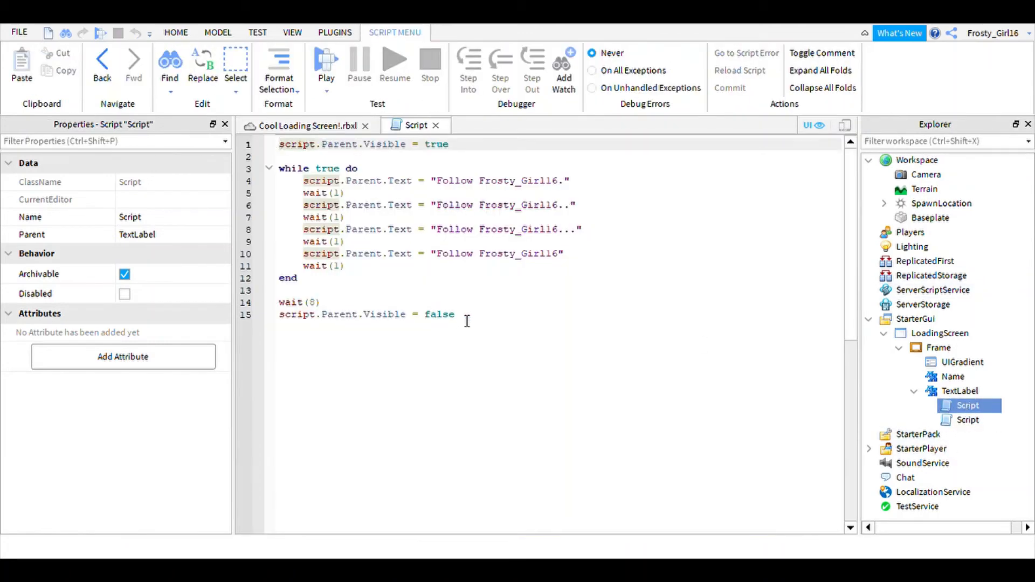
drag(467, 319, 293, 299)
key(BackSpace)
key(BackSpace)
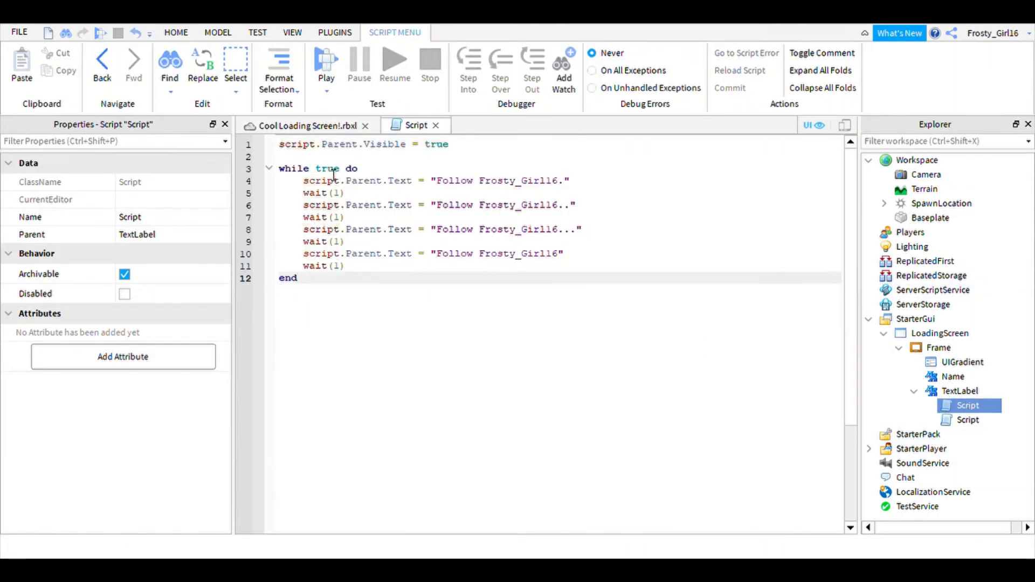
click(381, 157)
drag(344, 160, 253, 141)
key(BackSpace)
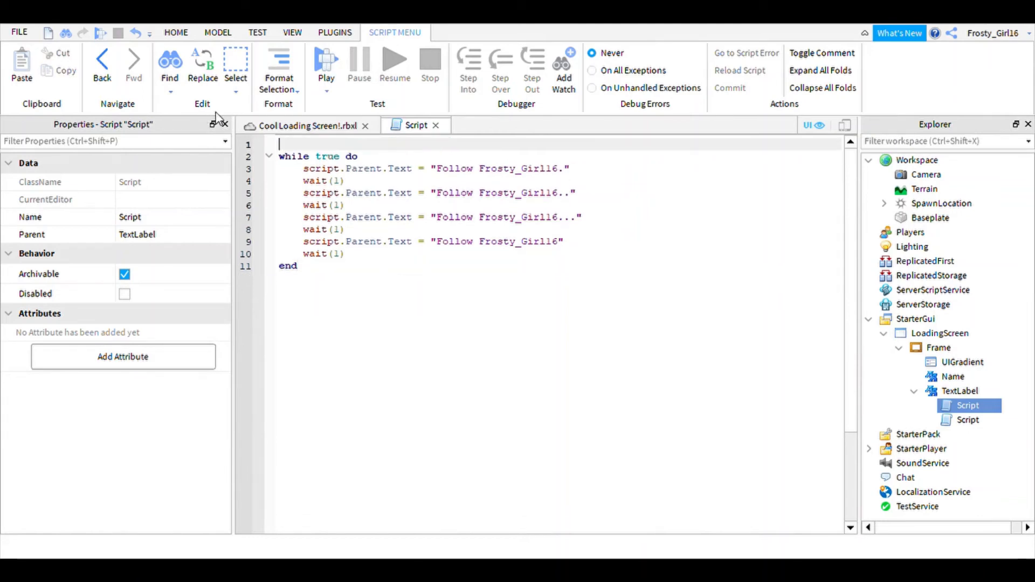
click(280, 156)
key(BackSpace)
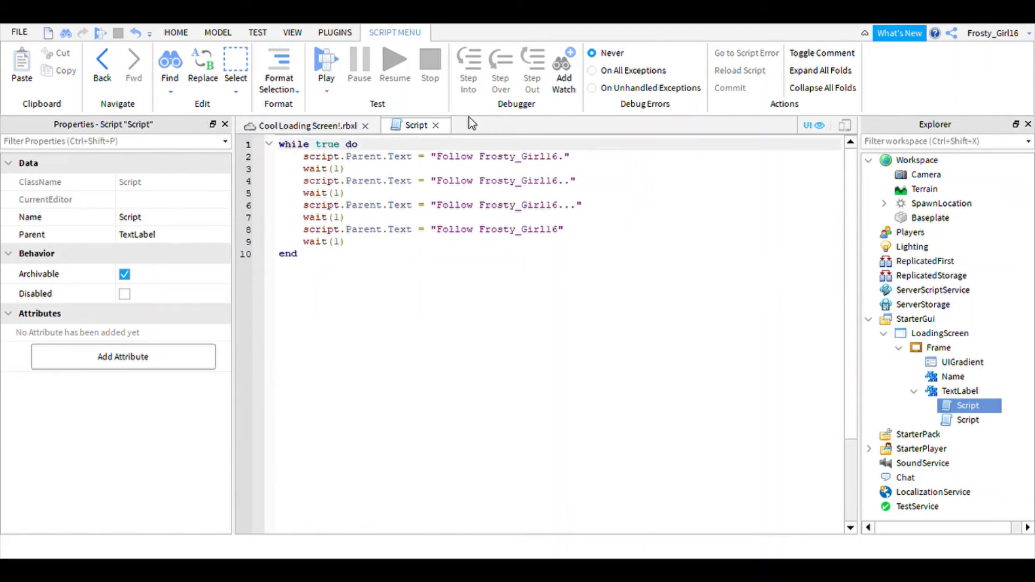
click(437, 125)
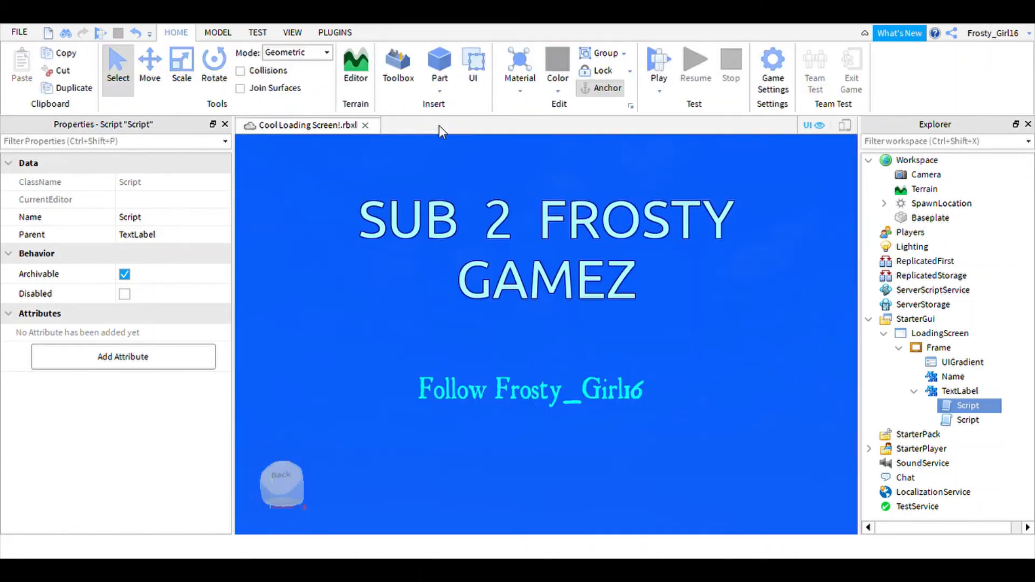
Play-test the place to check that the text label hides after its delay, and end the test.
click(914, 392)
click(659, 68)
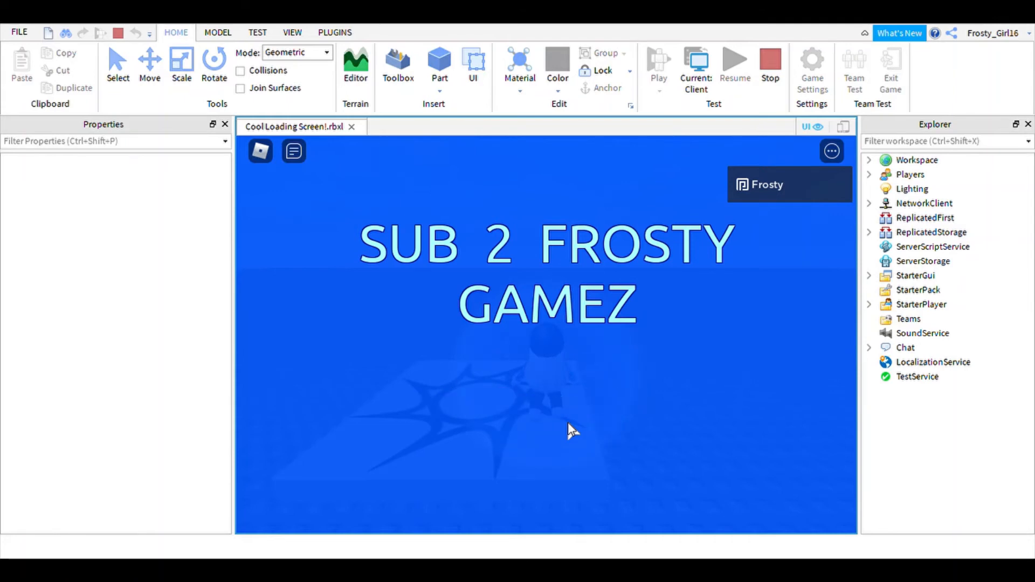
click(771, 67)
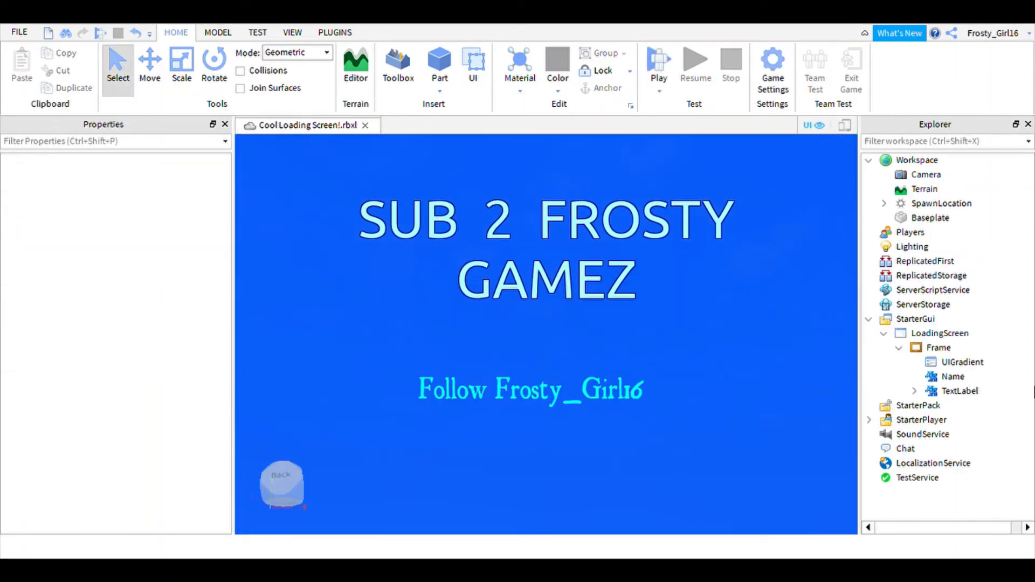
Duplicate the "Follow" text label and place the copy straight below the original, at a vertical position of about 391.
click(950, 376)
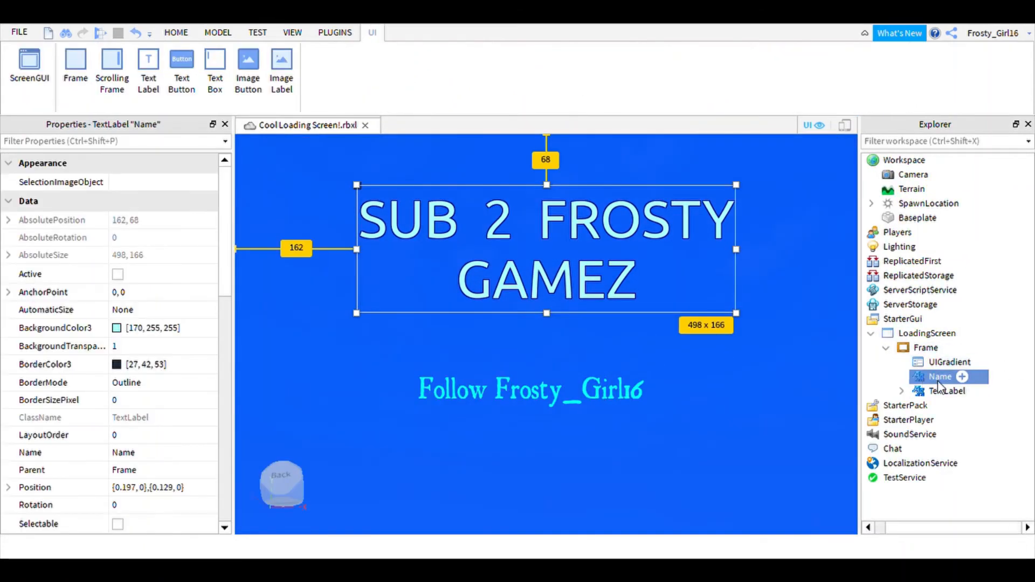
click(943, 390)
key(ctrl+d)
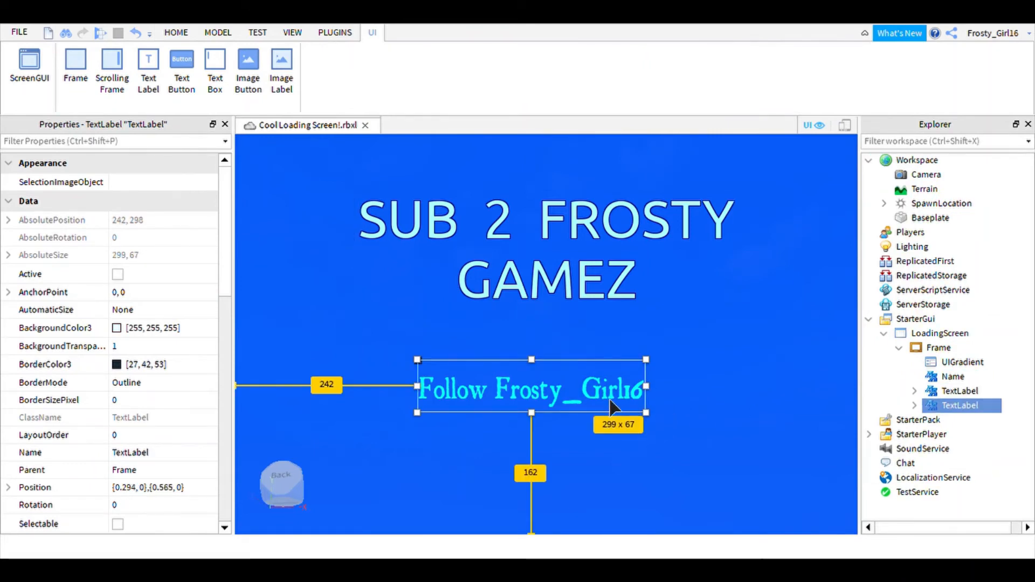
drag(494, 407, 494, 477)
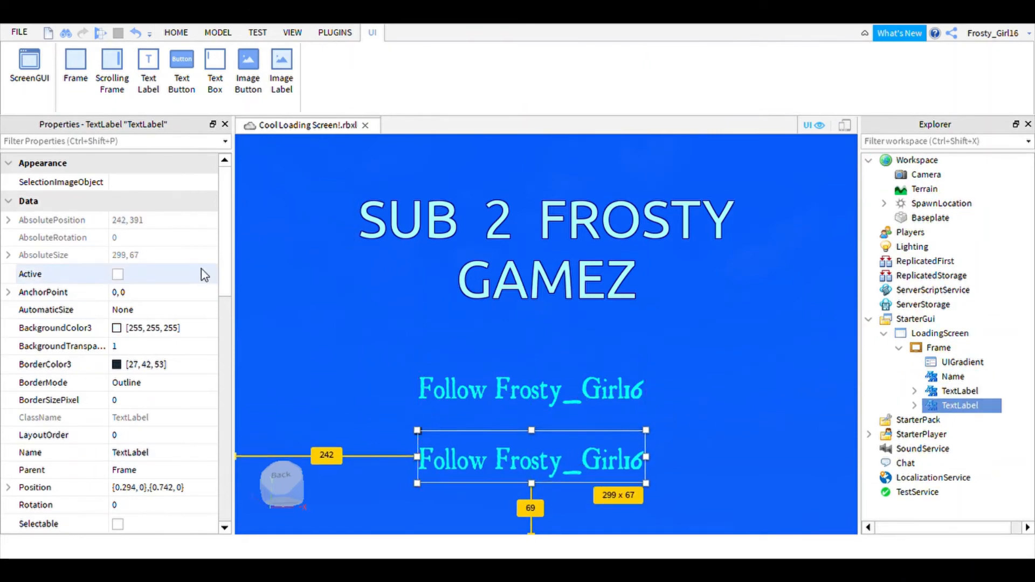
Set the duplicated label's text to "AND JOIN THE GROUP".
drag(230, 267, 238, 410)
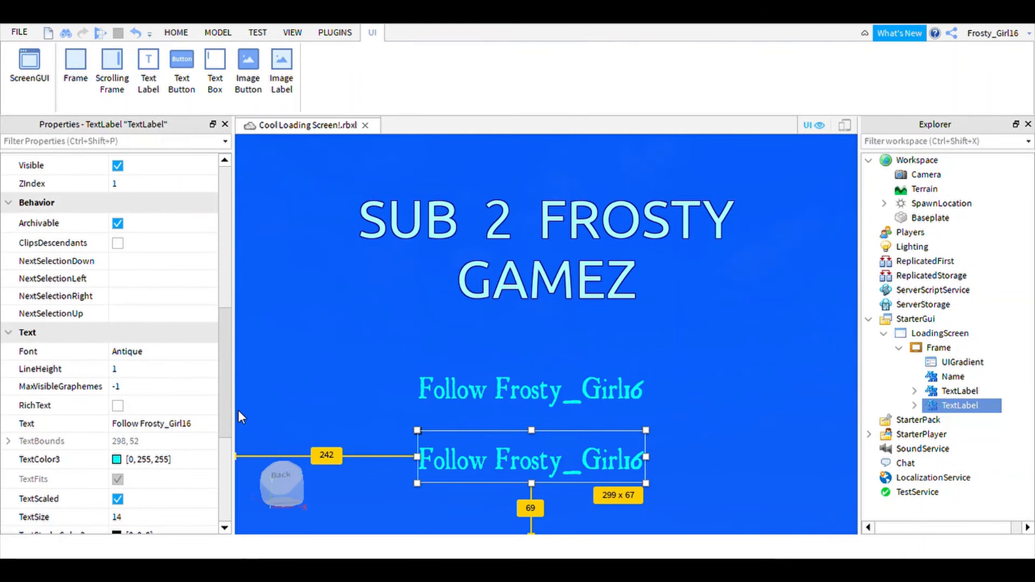
click(200, 423)
text(AND JOIN T)
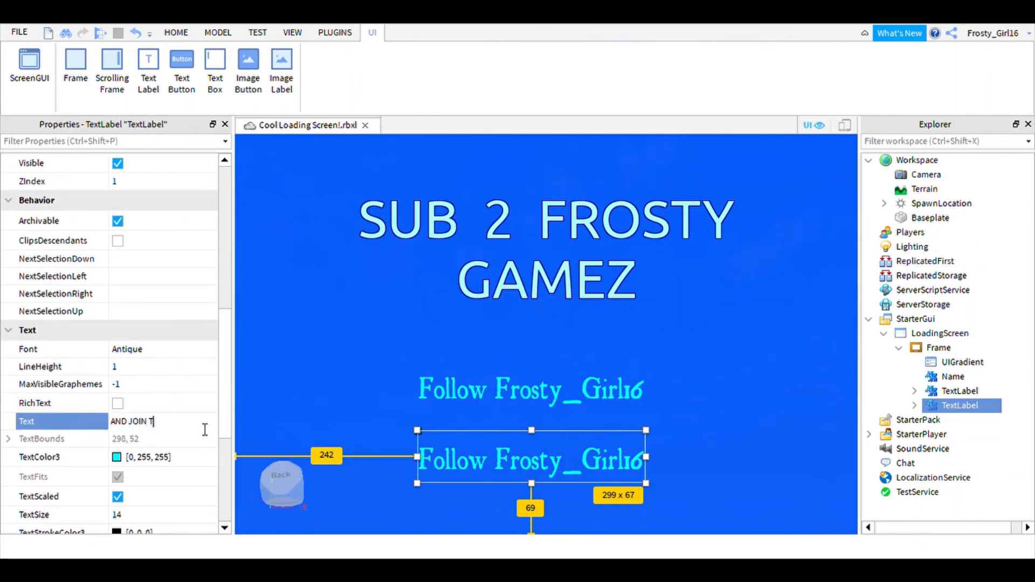
text(HE GROUP)
key(Return)
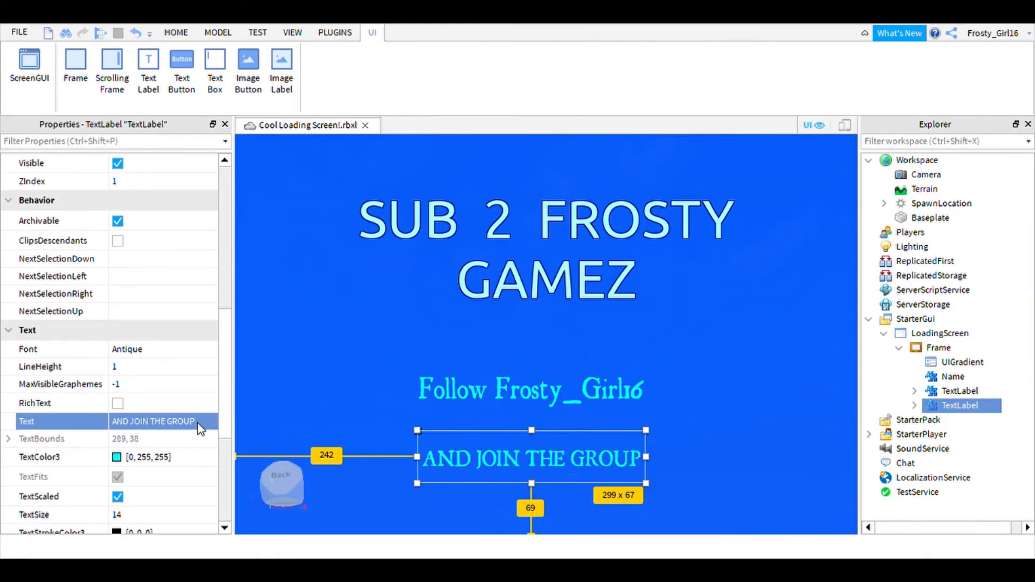
Open the duplicated label's loop script and change the text in its last assignment to "AND JOIN THE GROUP".
click(915, 405)
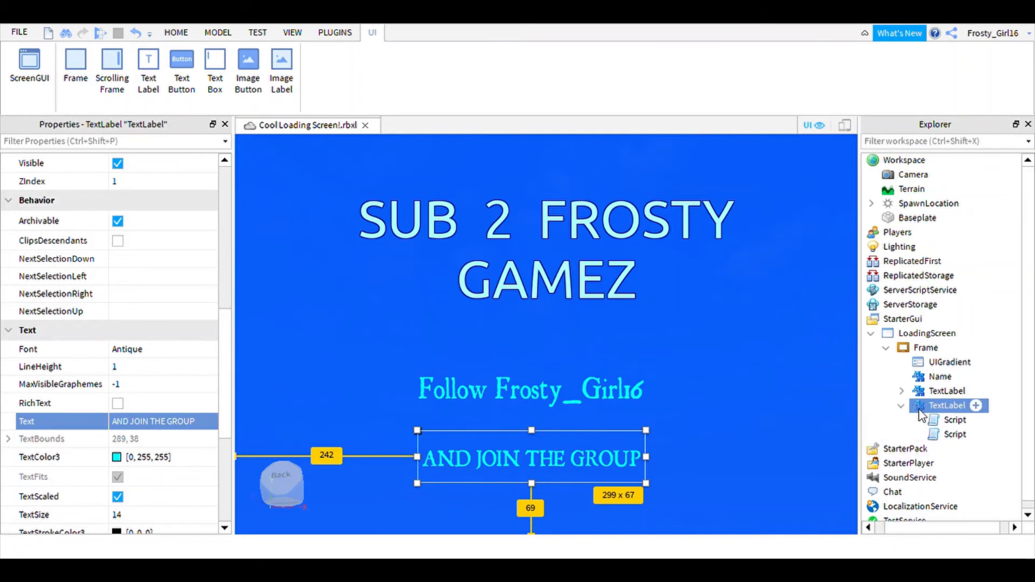
double_click(925, 420)
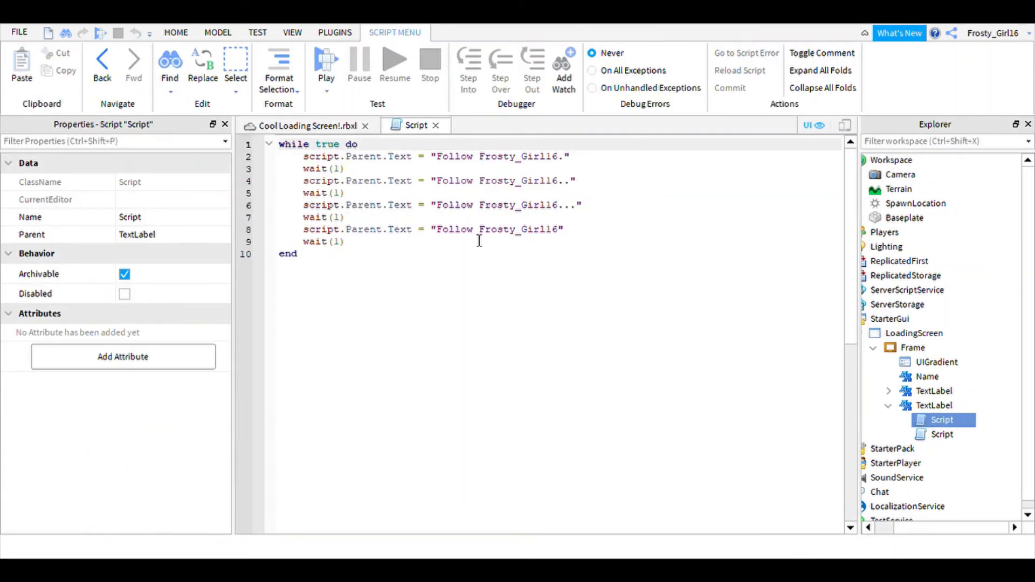
drag(438, 231, 563, 239)
text(AND)
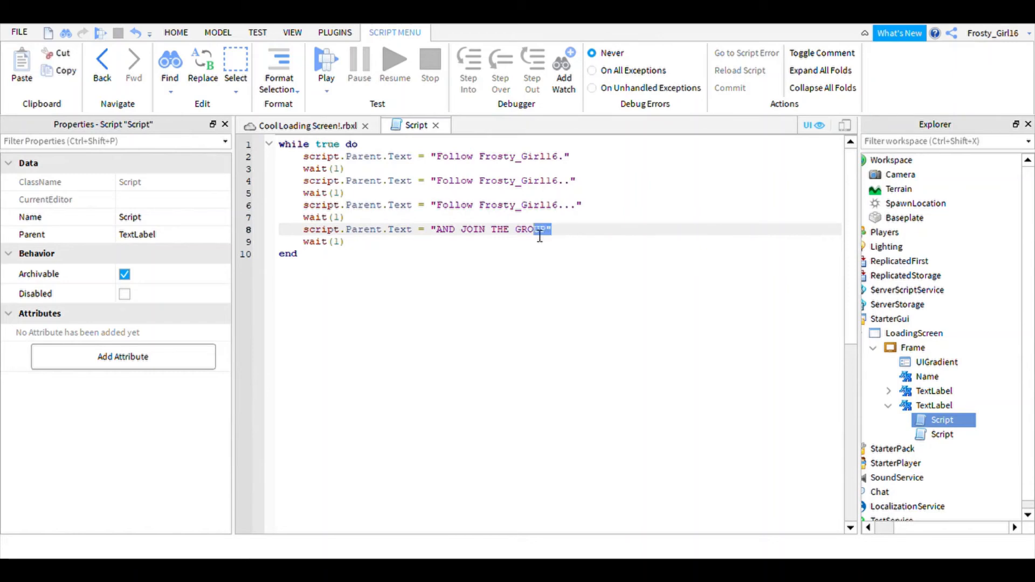
Replace the whole loop body with only the copied "AND JOIN THE GROUP" assignment and its wait(1) line.
drag(550, 232, 293, 162)
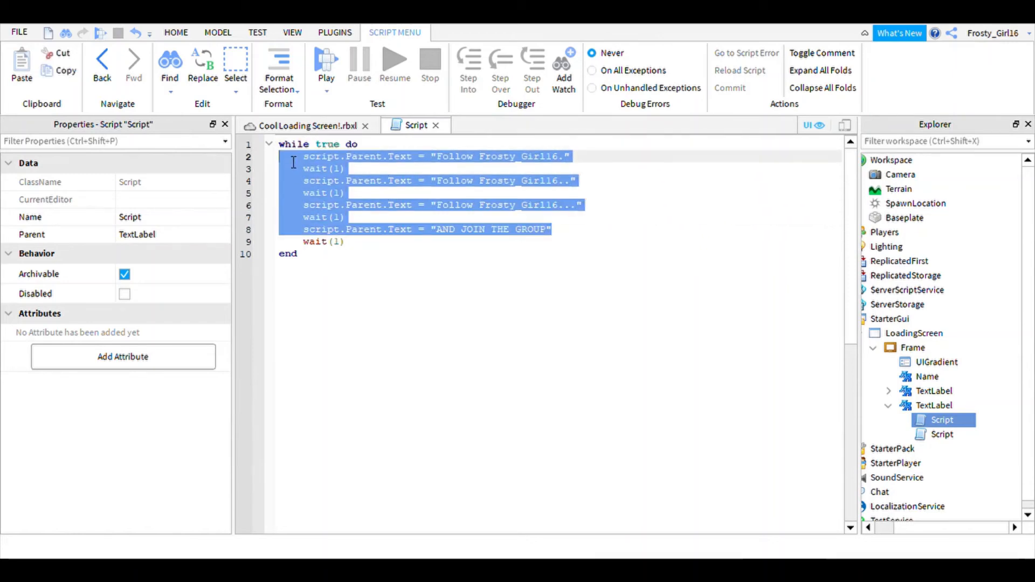
click(448, 229)
drag(391, 247, 291, 232)
key(ctrl+c)
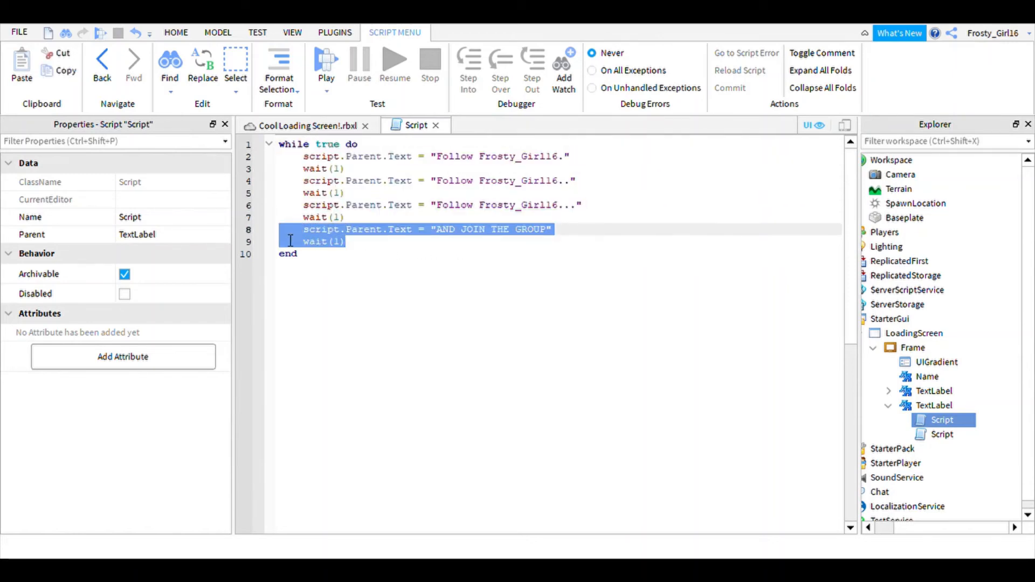
key(BackSpace)
key(BackSpace)
key(BackSpace)
key(BackSpace)
key(BackSpace)
key(BackSpace)
key(BackSpace)
key(BackSpace)
key(BackSpace)
key(BackSpace)
key(BackSpace)
key(BackSpace)
key(BackSpace)
key(BackSpace)
key(BackSpace)
key(BackSpace)
key(BackSpace)
key(BackSpace)
key(BackSpace)
key(BackSpace)
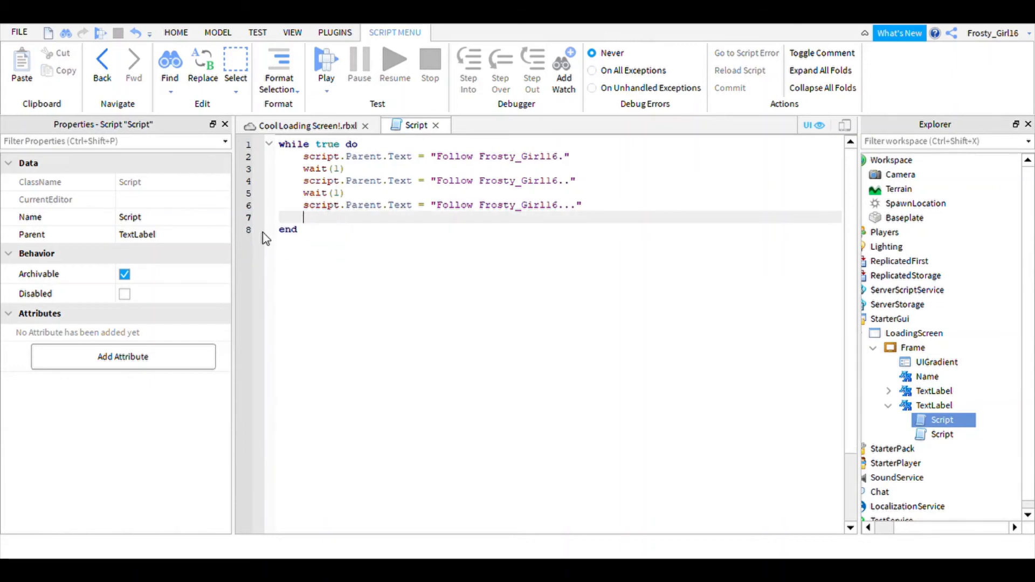
key(BackSpace)
key(BackSpace)
key(BackSpace)
key(BackSpace)
key(BackSpace)
key(BackSpace)
key(BackSpace)
key(BackSpace)
key(BackSpace)
key(BackSpace)
key(BackSpace)
key(BackSpace)
key(BackSpace)
key(BackSpace)
key(BackSpace)
key(BackSpace)
key(BackSpace)
key(BackSpace)
key(BackSpace)
key(BackSpace)
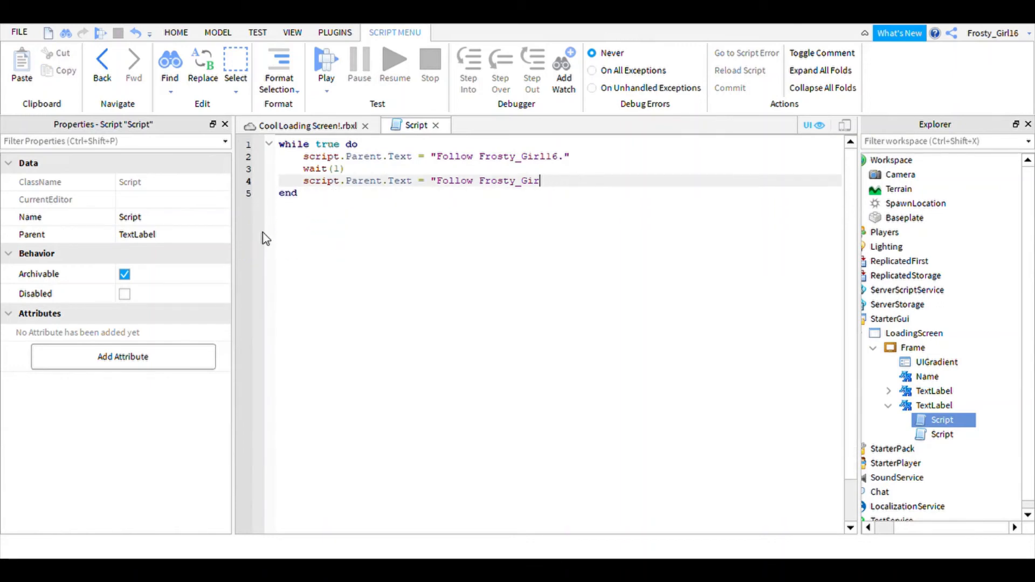
key(BackSpace)
key(BackSpace)
key(BackSpace)
key(BackSpace)
key(BackSpace)
key(BackSpace)
key(BackSpace)
key(BackSpace)
key(BackSpace)
key(BackSpace)
key(BackSpace)
key(BackSpace)
key(BackSpace)
key(BackSpace)
key(BackSpace)
key(BackSpace)
key(BackSpace)
key(BackSpace)
key(BackSpace)
key(BackSpace)
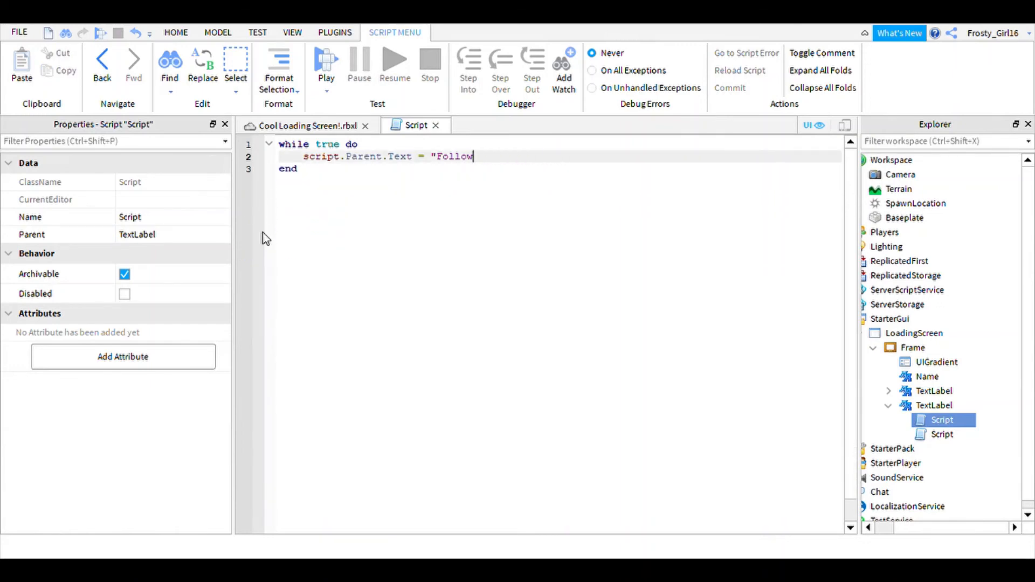
key(BackSpace)
key(BackSpace)
key(BackSpace)
key(BackSpace)
key(BackSpace)
key(BackSpace)
key(BackSpace)
key(BackSpace)
key(BackSpace)
key(BackSpace)
key(BackSpace)
key(BackSpace)
key(BackSpace)
key(BackSpace)
key(BackSpace)
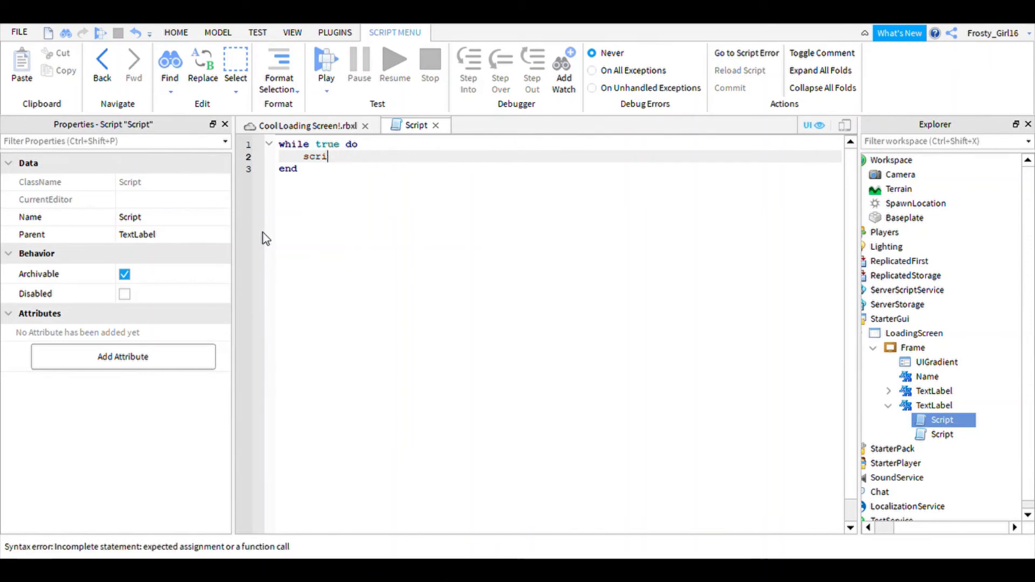
key(ctrl+v)
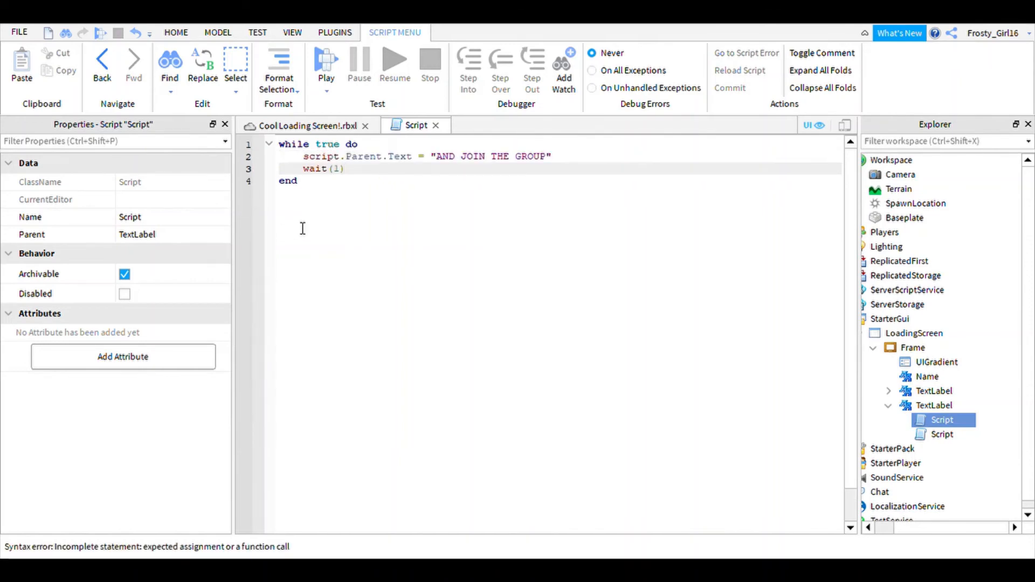
Add a second copy of the assignment and wait(1) lines to the loop, with one trailing dot in the text.
key(Return)
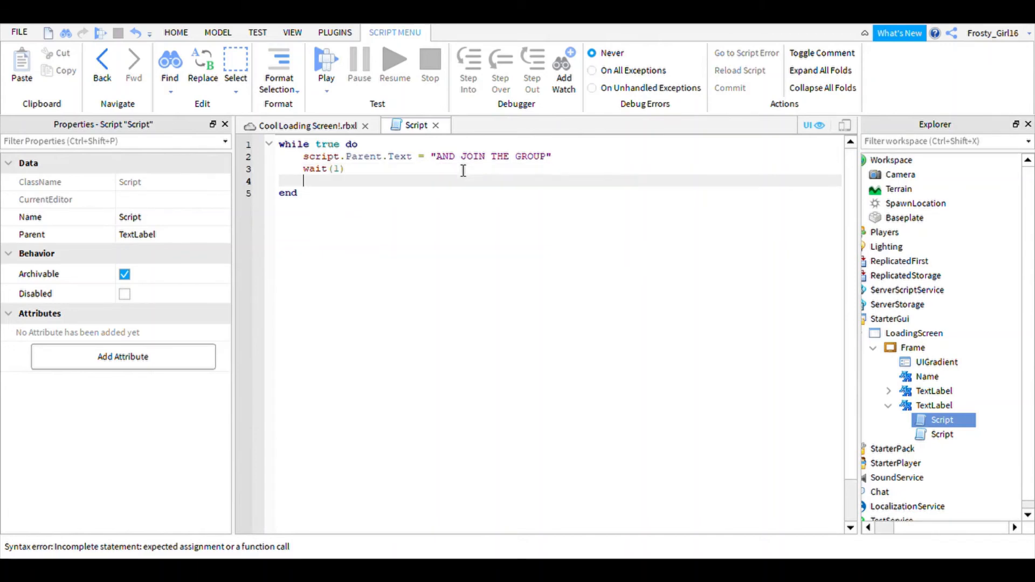
key(ctrl+v)
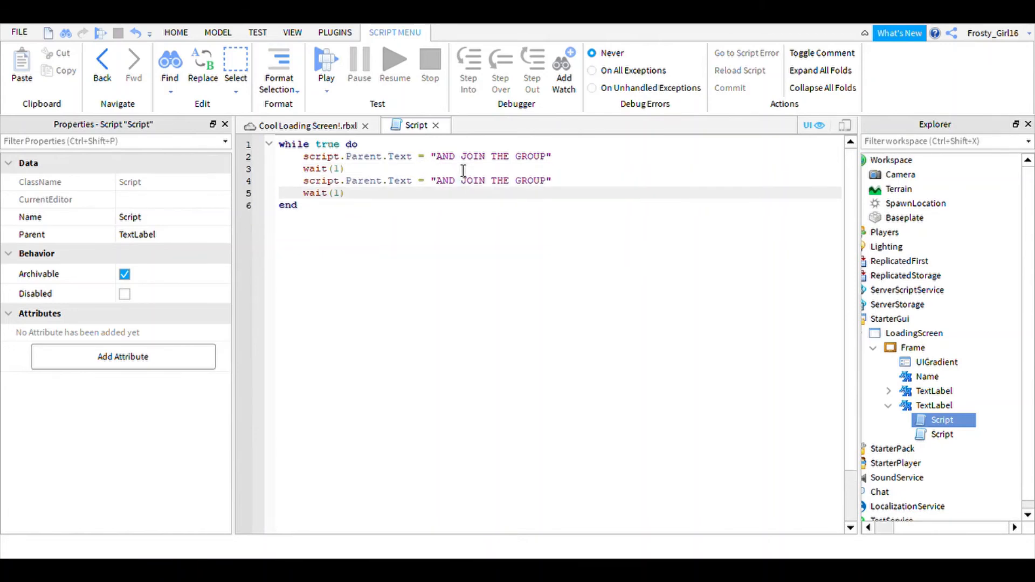
click(550, 182)
text(.)
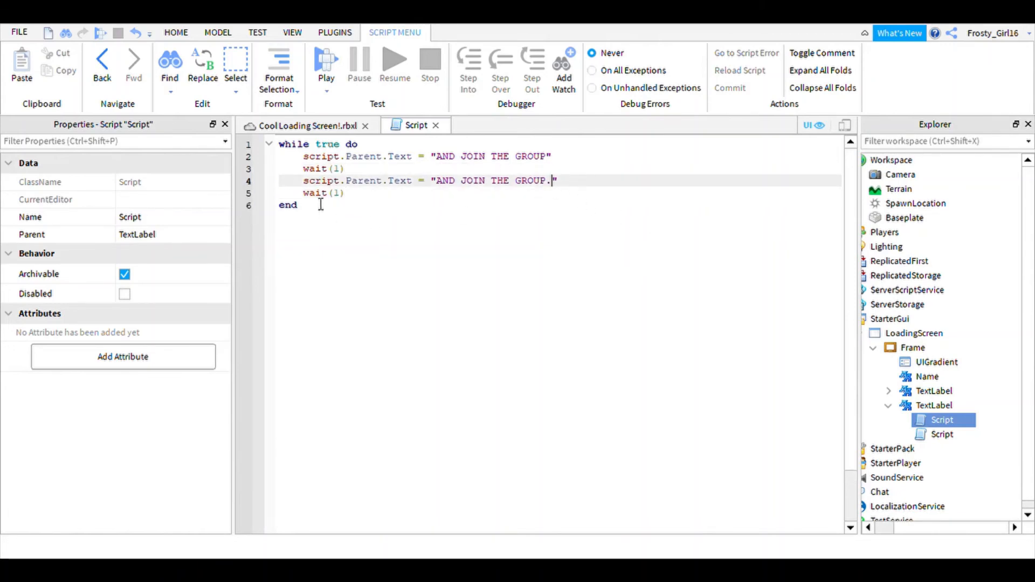
Add a third copy of the assignment and wait(1) lines to the loop, with two trailing dots in the text.
click(370, 197)
key(Return)
key(ctrl+v)
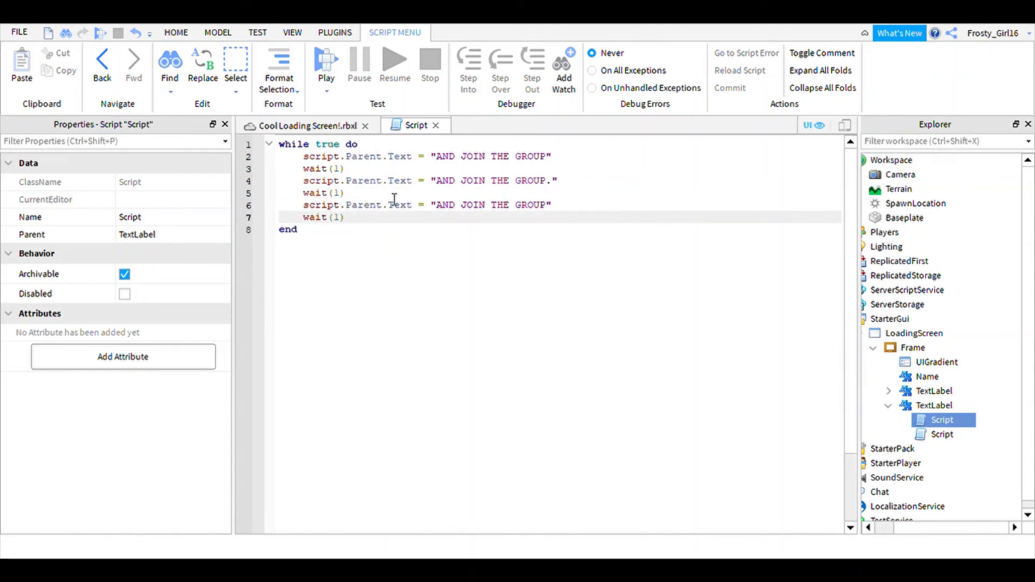
click(558, 211)
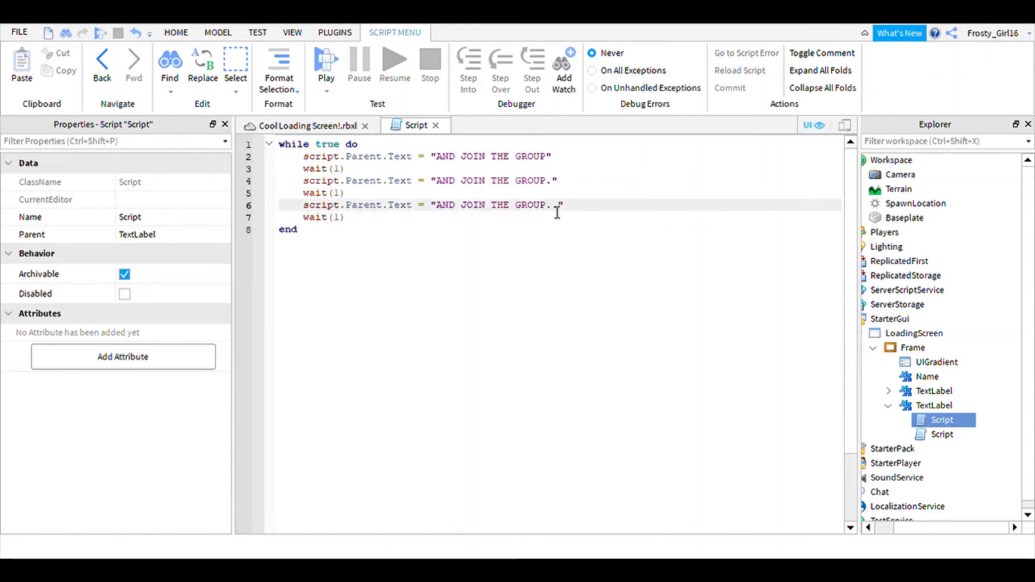
Add a fourth copy of the assignment and wait(1) lines with further trailing dots in the text, and close the script.
click(369, 221)
key(Return)
key(ctrl+v)
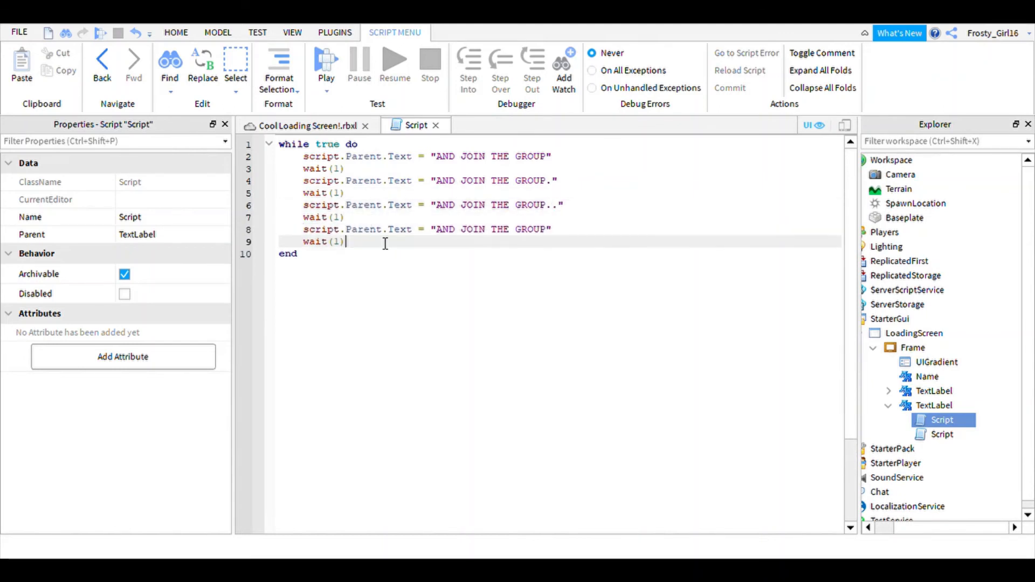
click(552, 233)
text(..)
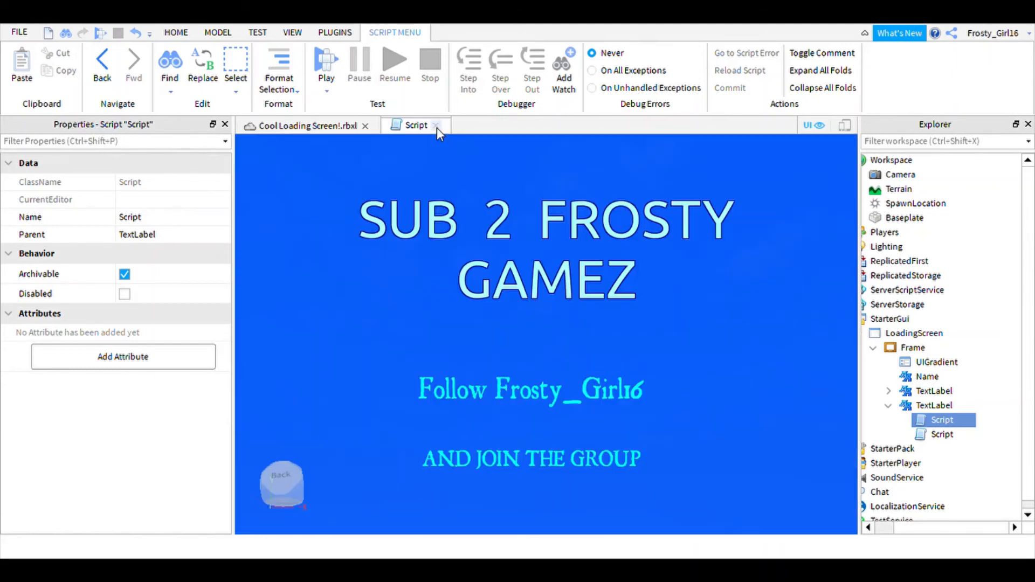
click(436, 125)
Open the "AND JOIN THE GROUP" label's visibility script and replace all its code with script.Parent.Visible = false.
double_click(942, 434)
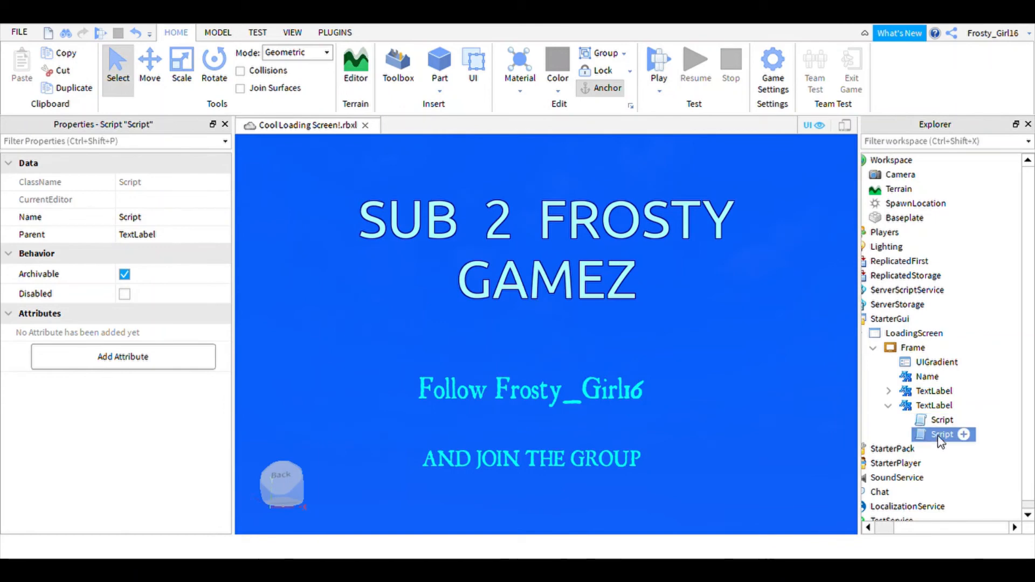
key(ctrl+a)
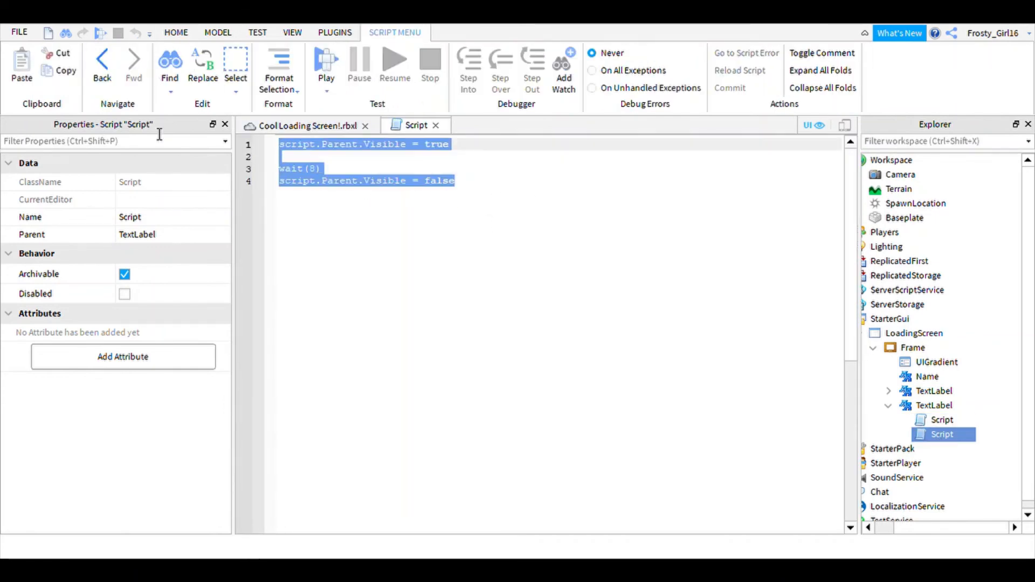
text(sc)
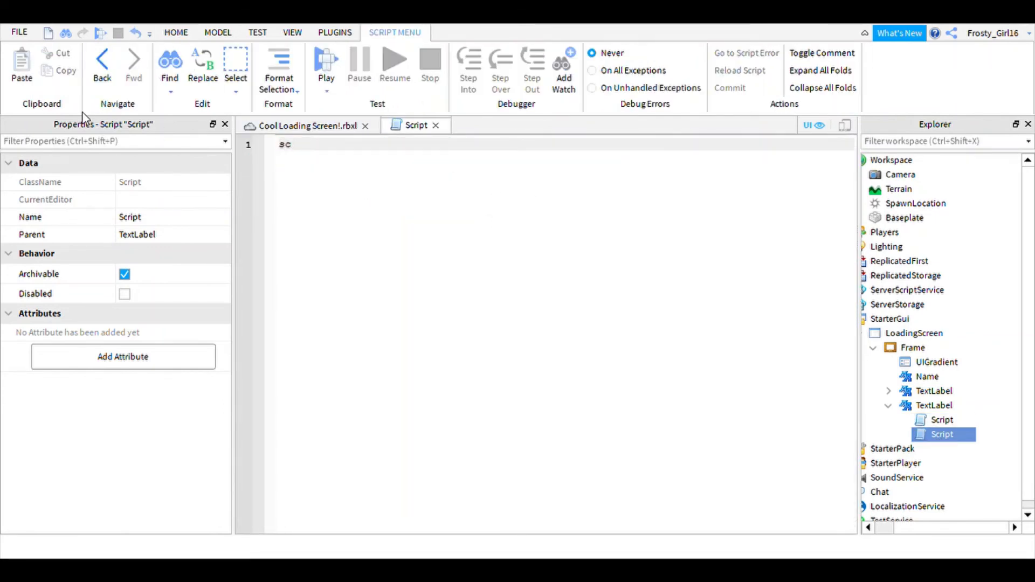
text(ript.Parent.)
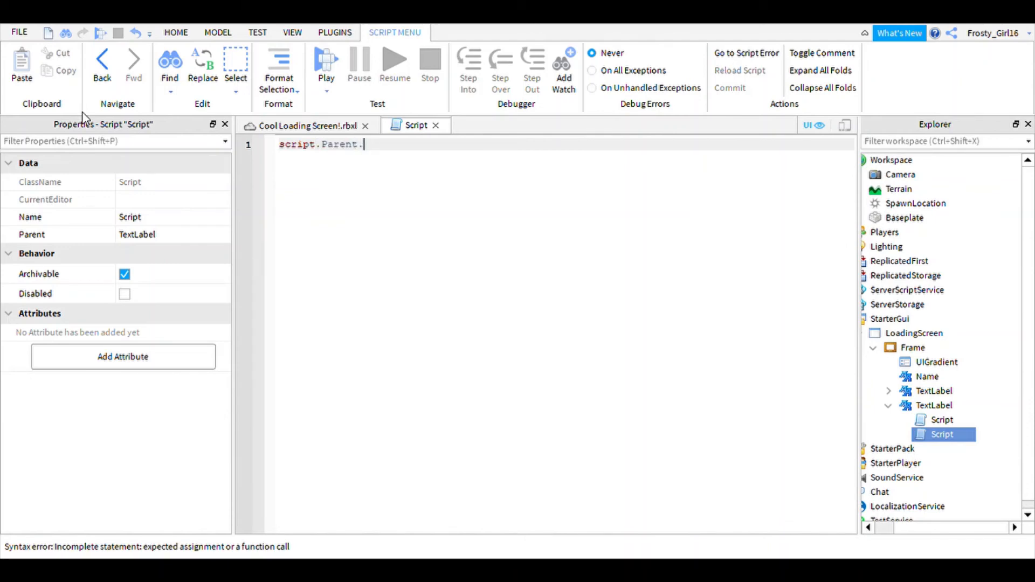
text(Visible = false)
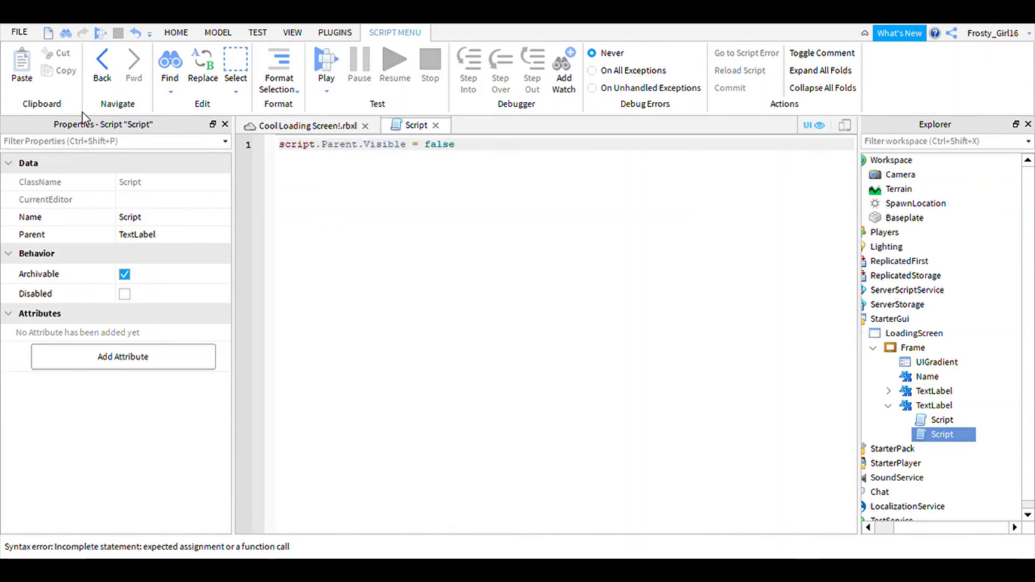
Add the lines wait(8.2) and script.Parent.Visible = true to the visibility script, and close it.
key(Return)
text(wait()
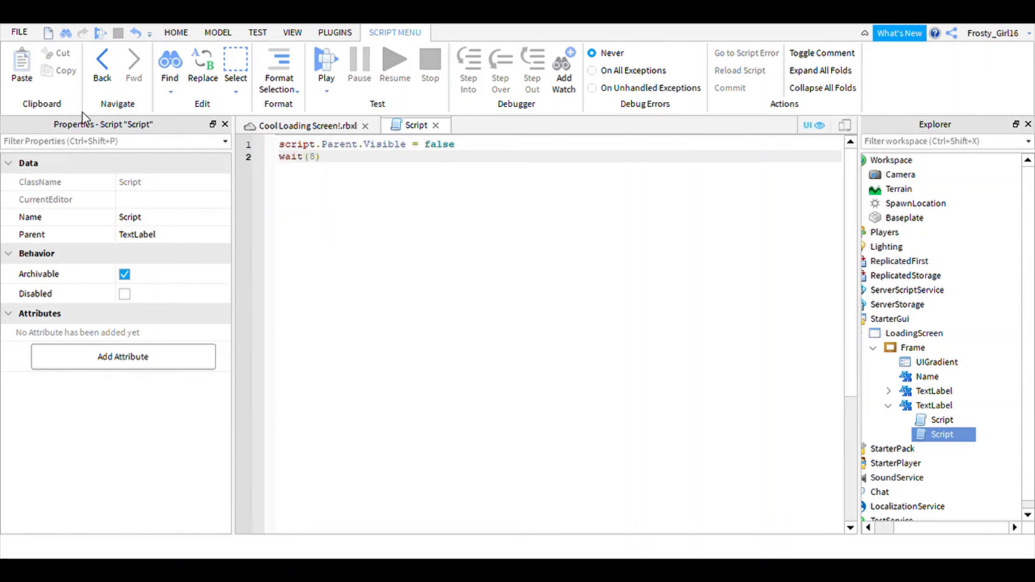
text(8)
text(.2))
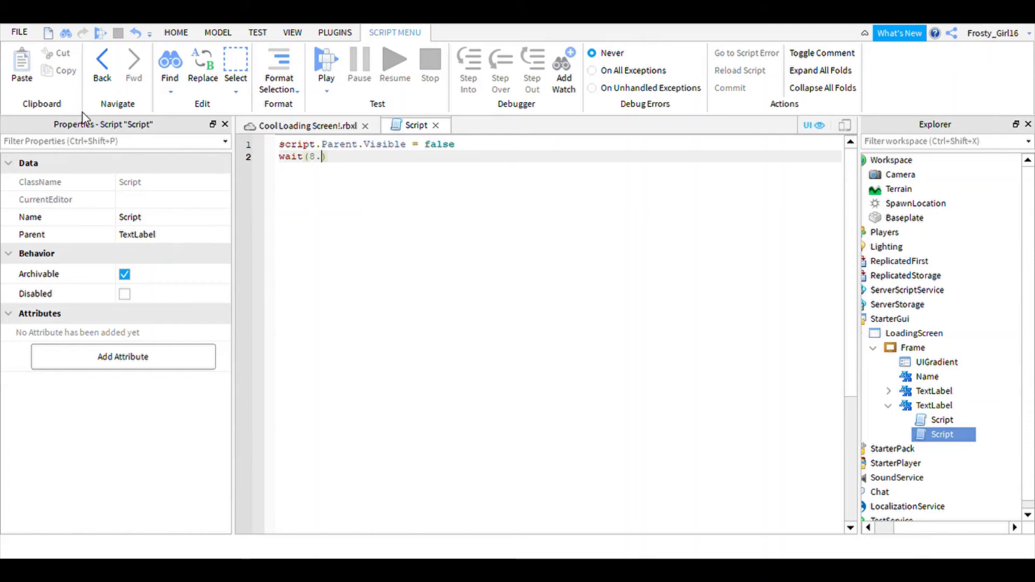
key(Return)
text(script.Parent.)
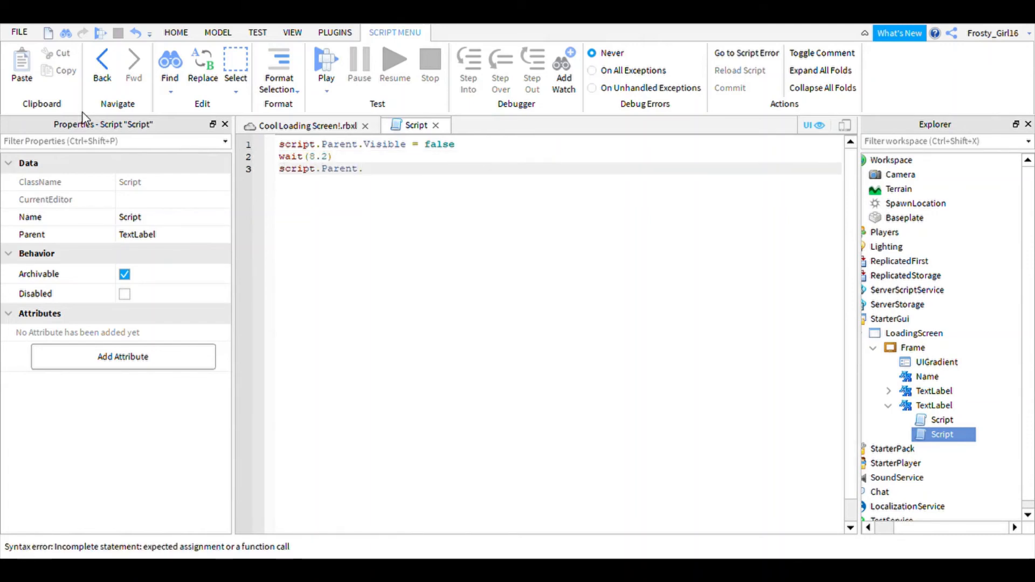
text(Visible)
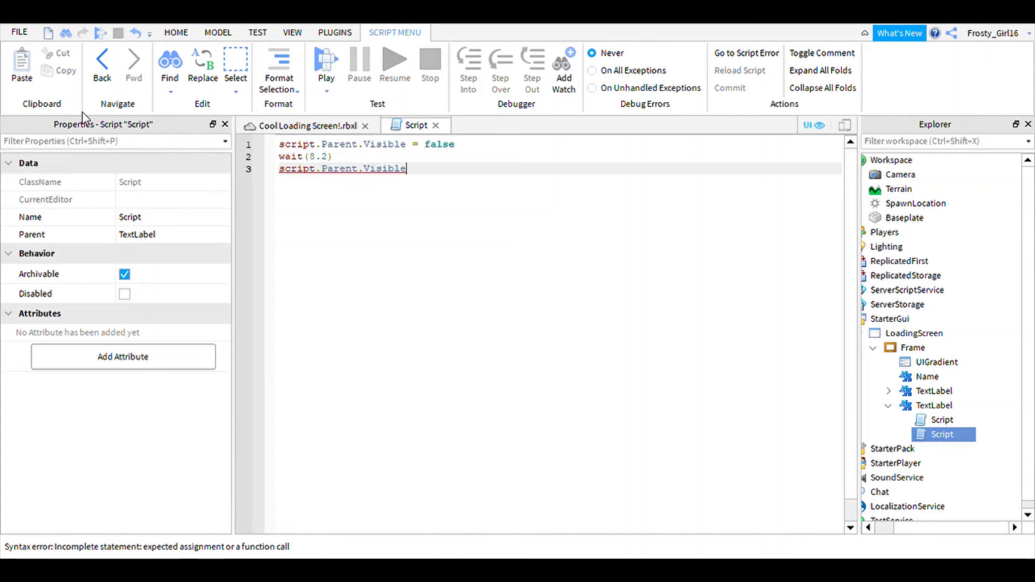
text( = true)
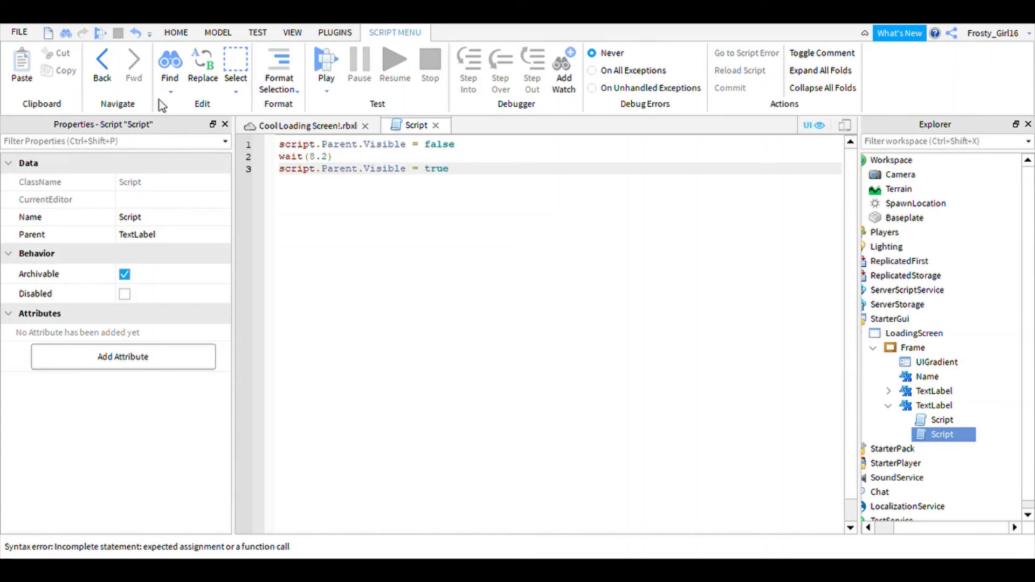
click(435, 125)
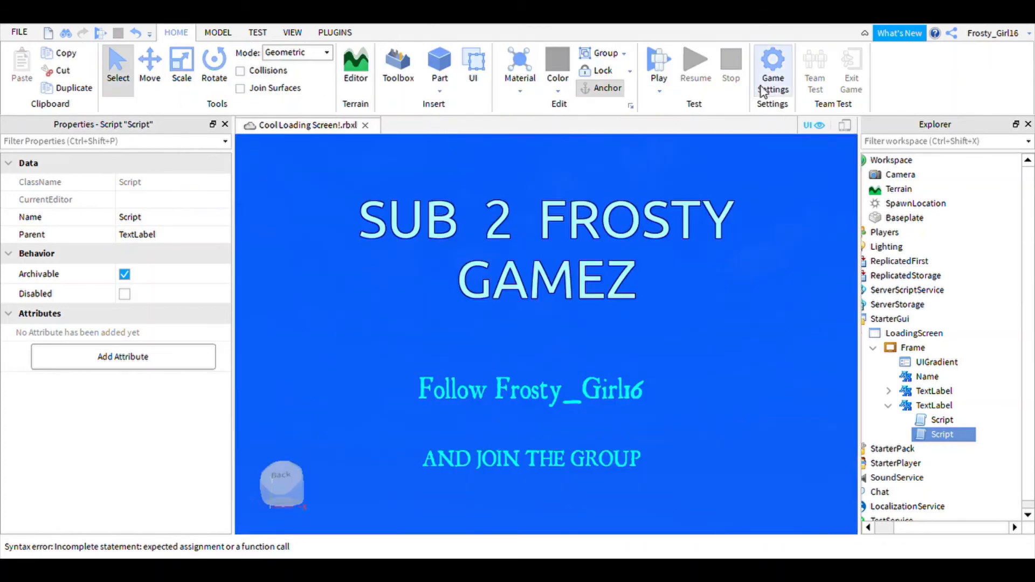
Playtest the loading screen to check when the second label appears, stop the test and collapse that label in the hierarchy.
click(659, 62)
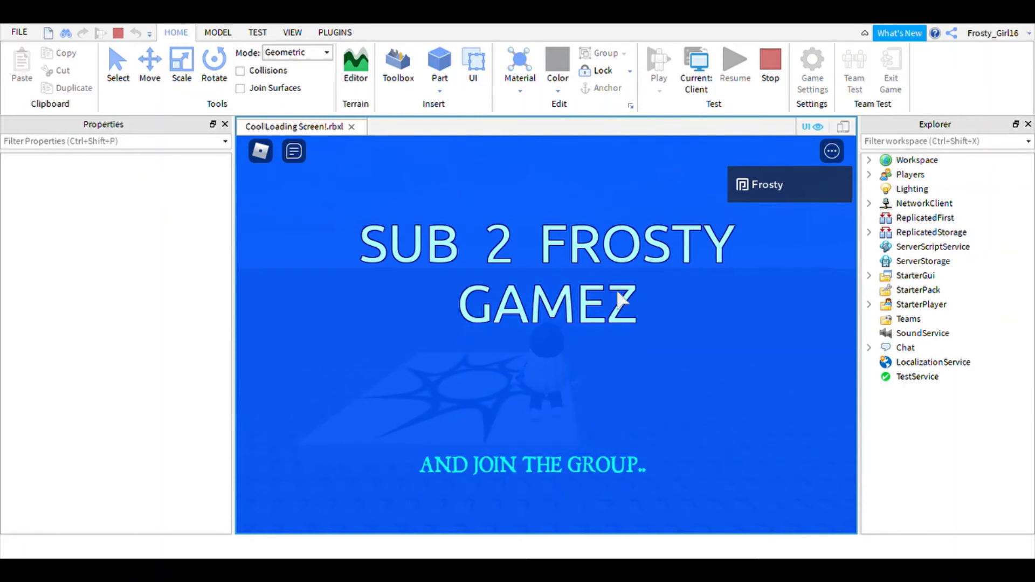
click(772, 87)
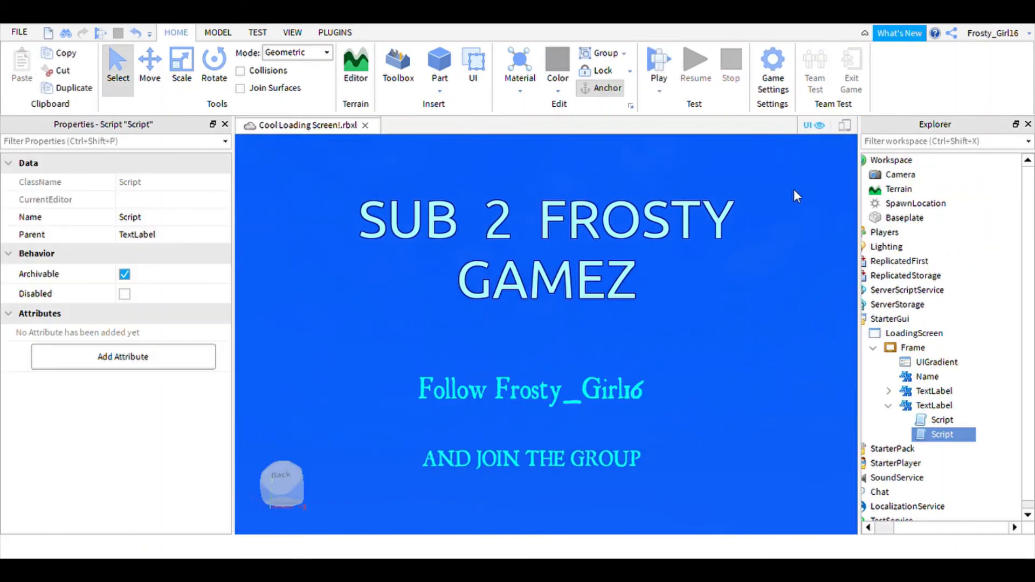
click(888, 406)
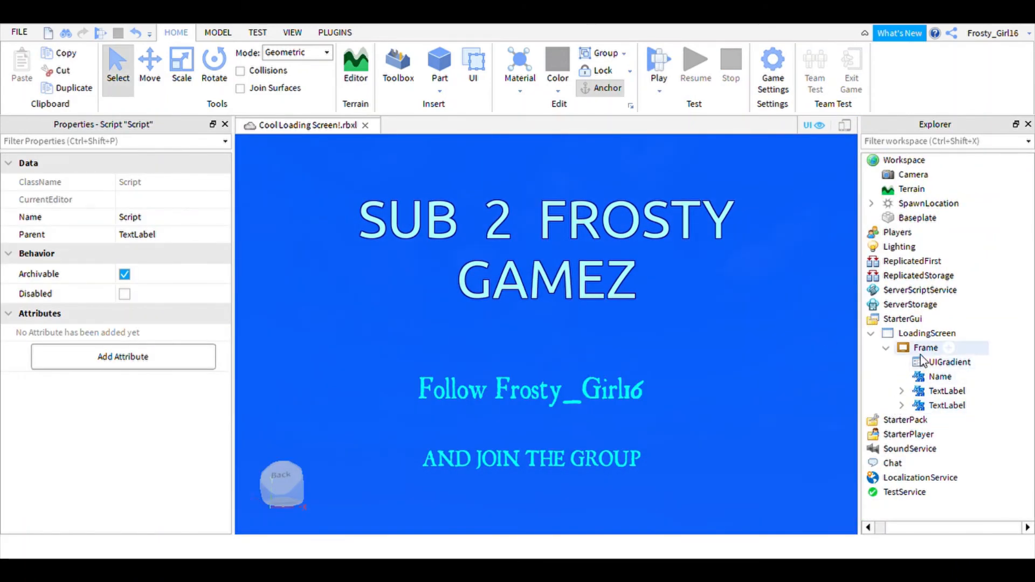
click(957, 349)
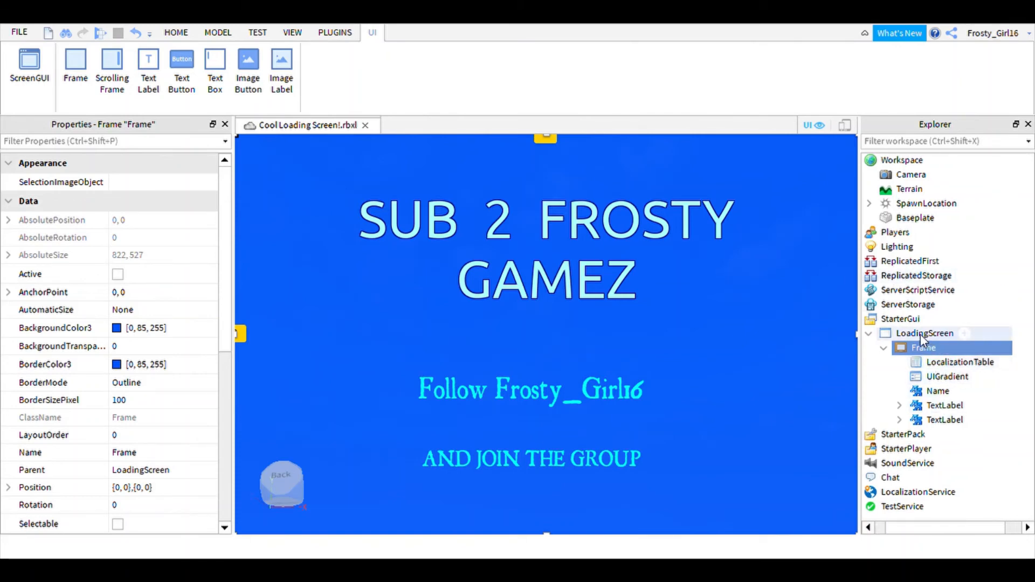
click(927, 362)
key(Delete)
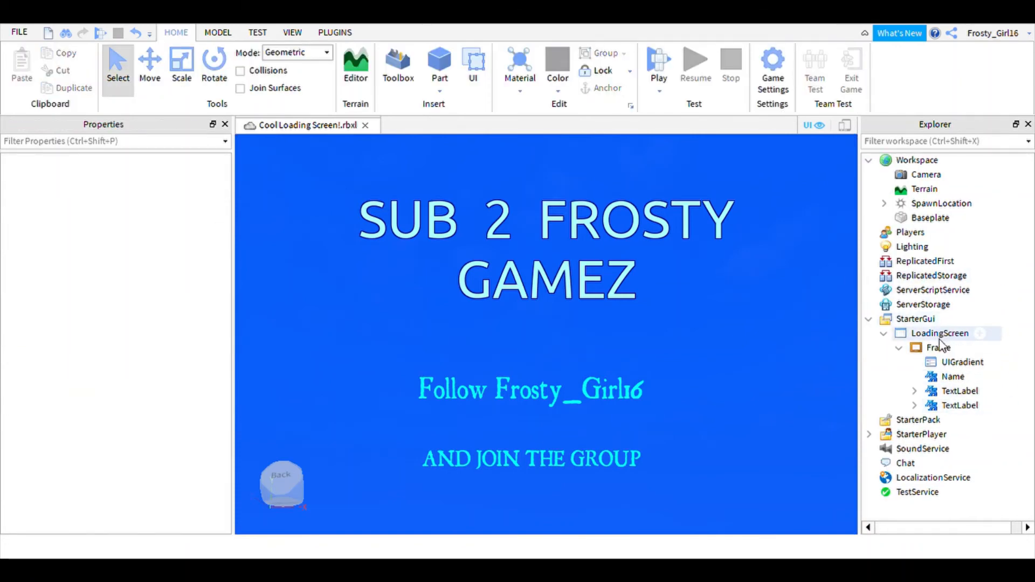
Insert a LocalScript into the Frame and replace its default code with script.Parent.Visible = true.
click(965, 350)
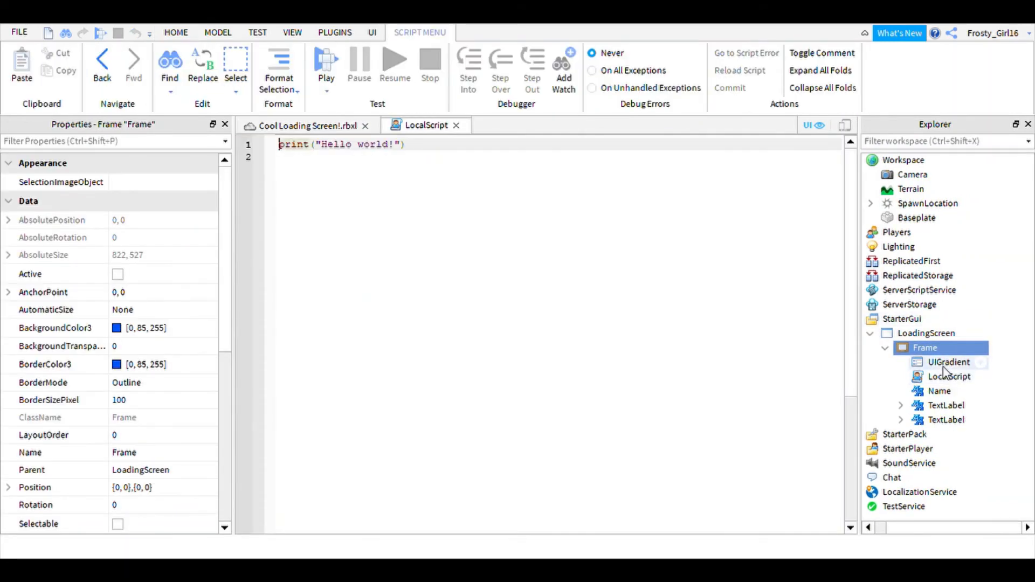
click(948, 376)
key(ctrl+a)
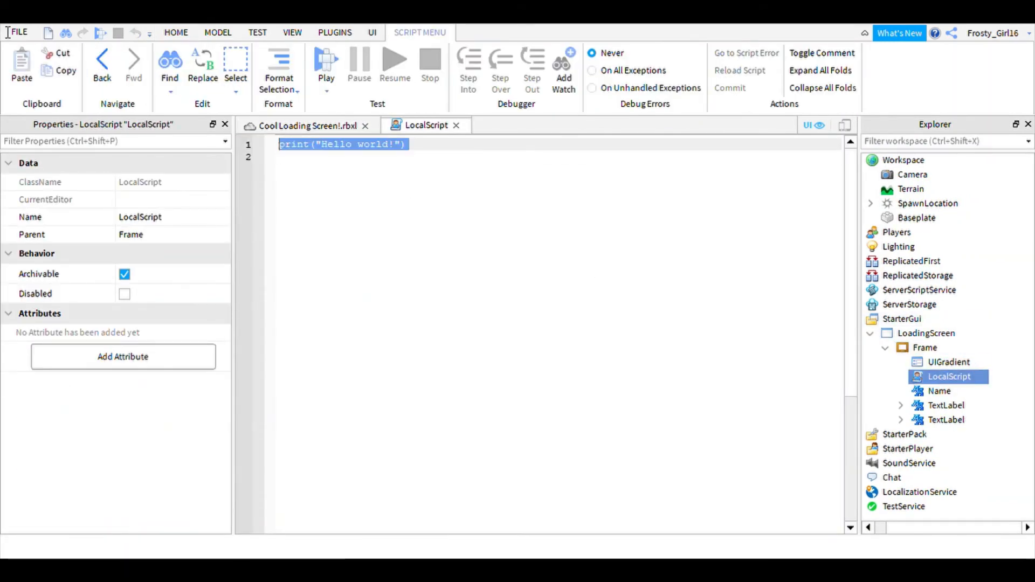
key(BackSpace)
text(s)
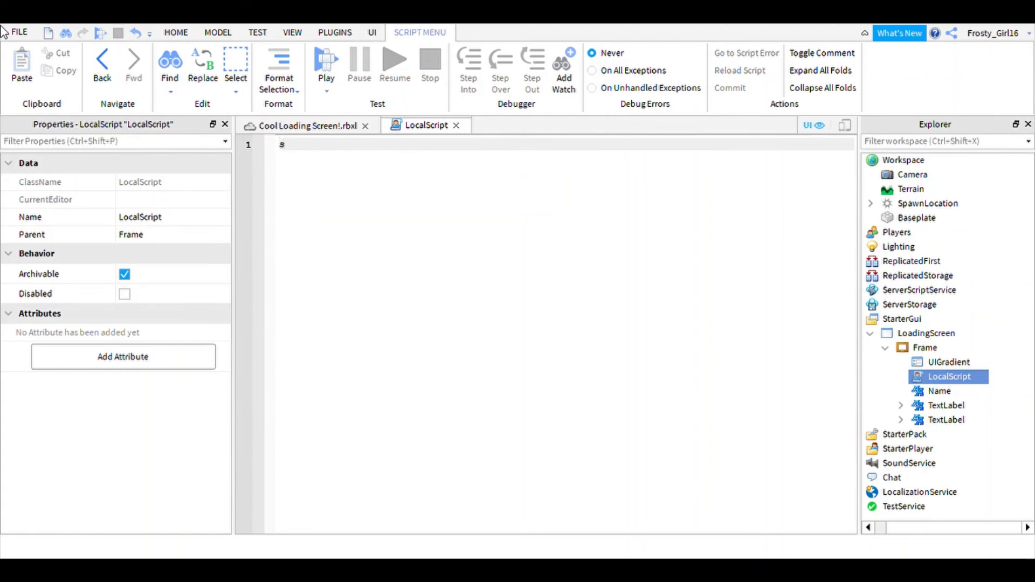
text(cript.Parent)
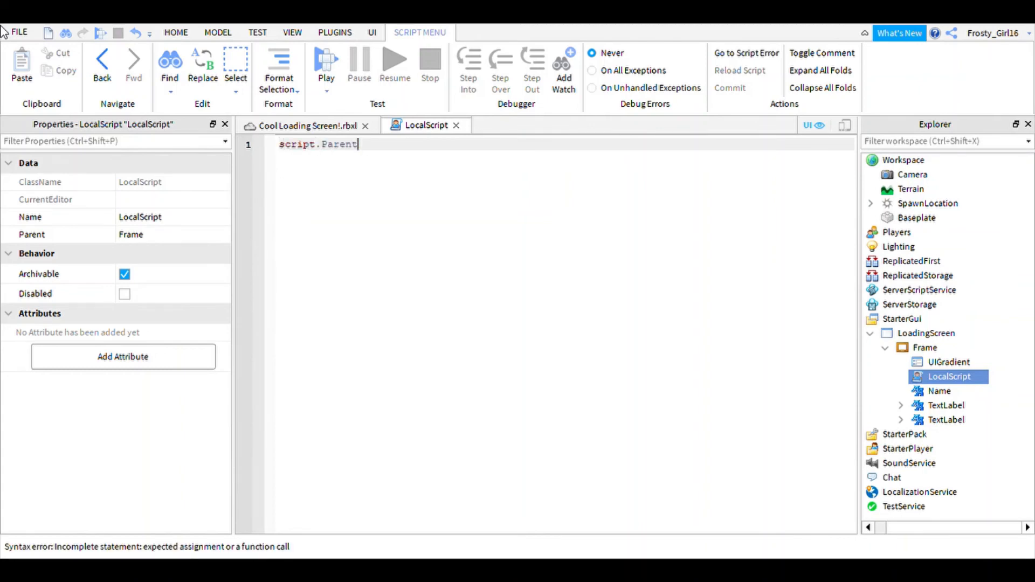
text(.Visible = true\)
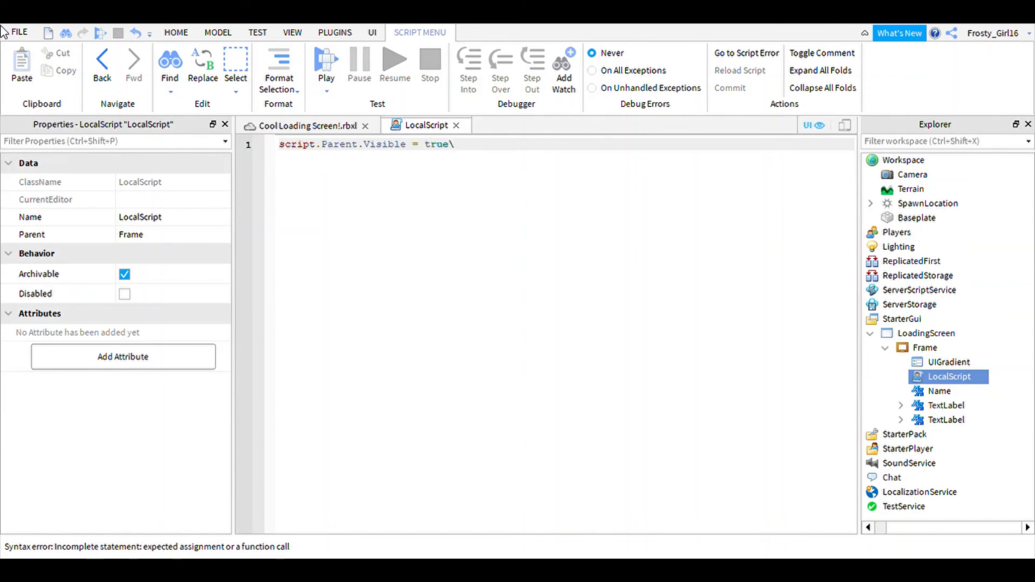
key(BackSpace)
Add the lines wait(18) and script.Parent.Visible = false to the Frame's LocalScript, and close it.
key(Return)
text(wait()
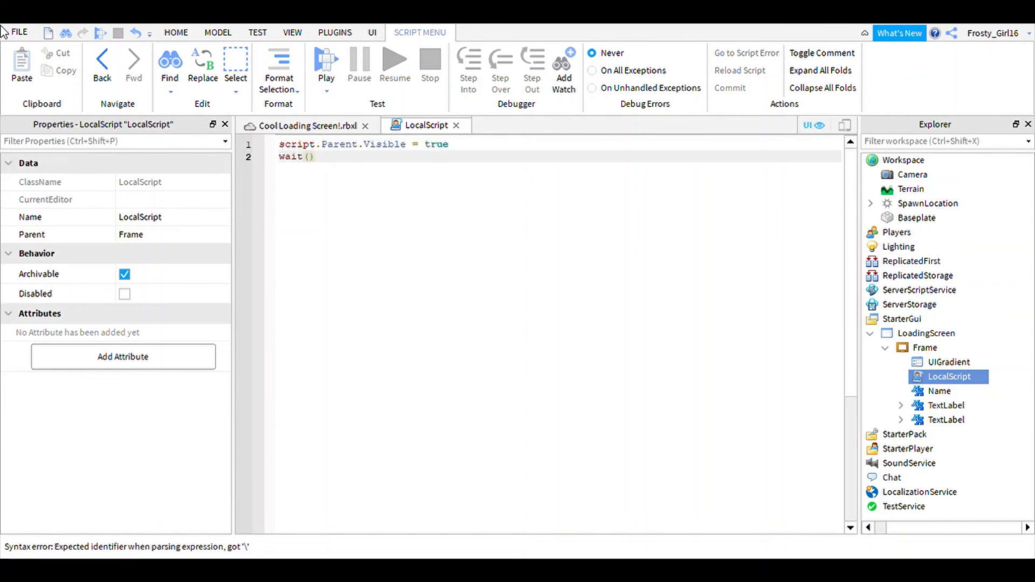
text(10))
key(Return)
text(x)
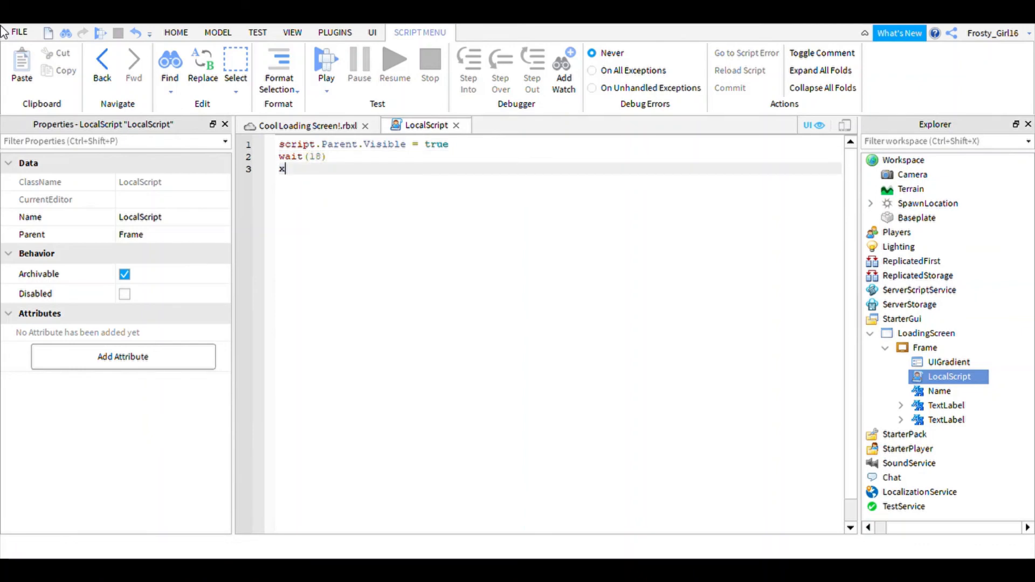
key(BackSpace)
text(script.P)
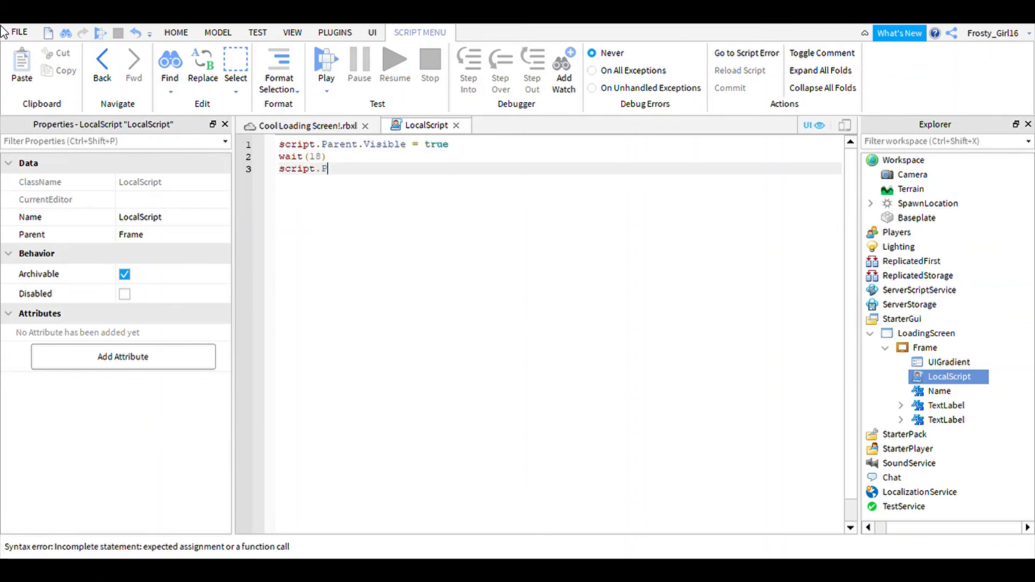
text(arent.Visible = fa)
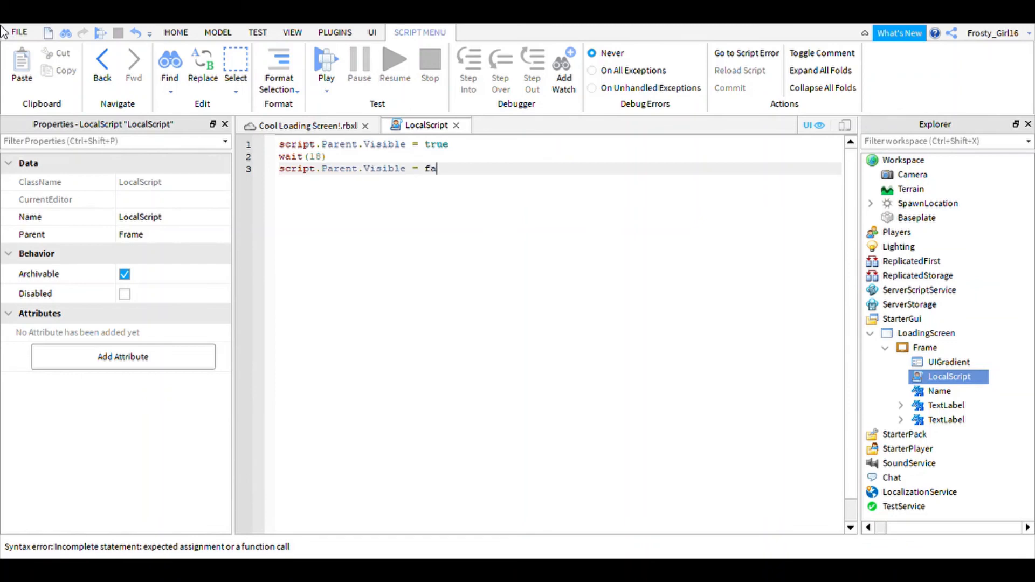
text(lse)
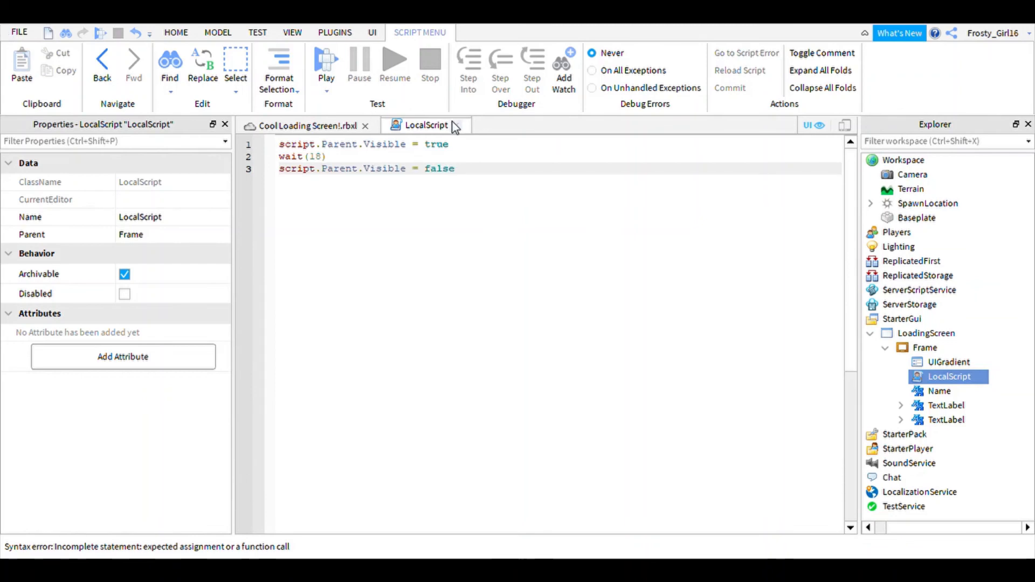
click(457, 125)
Playtest the game to check that the whole loading screen disappears, walk and jump with the character, and stop the test.
click(659, 62)
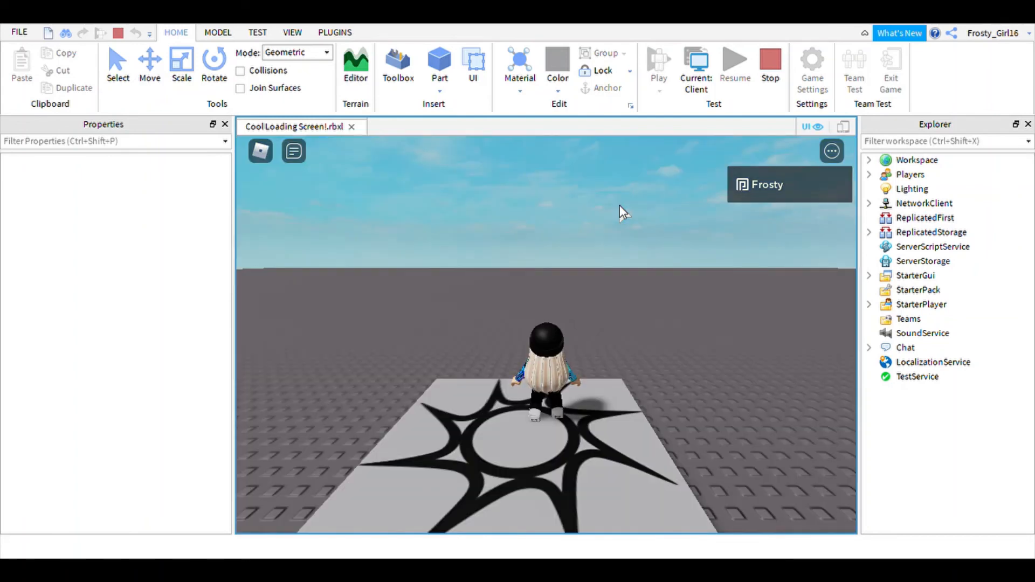
key(s)
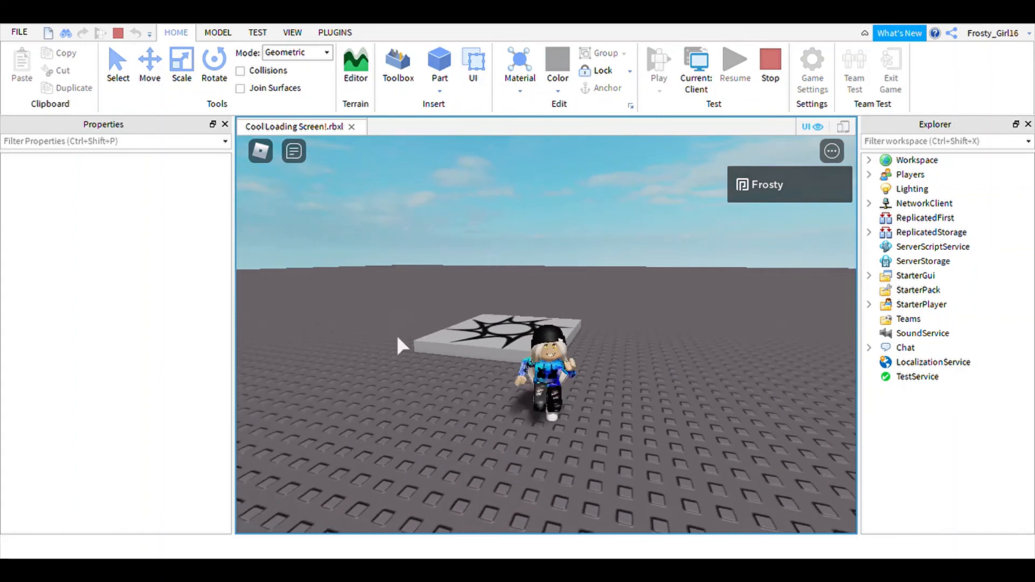
key(w)
key(space)
key(s)
key(space)
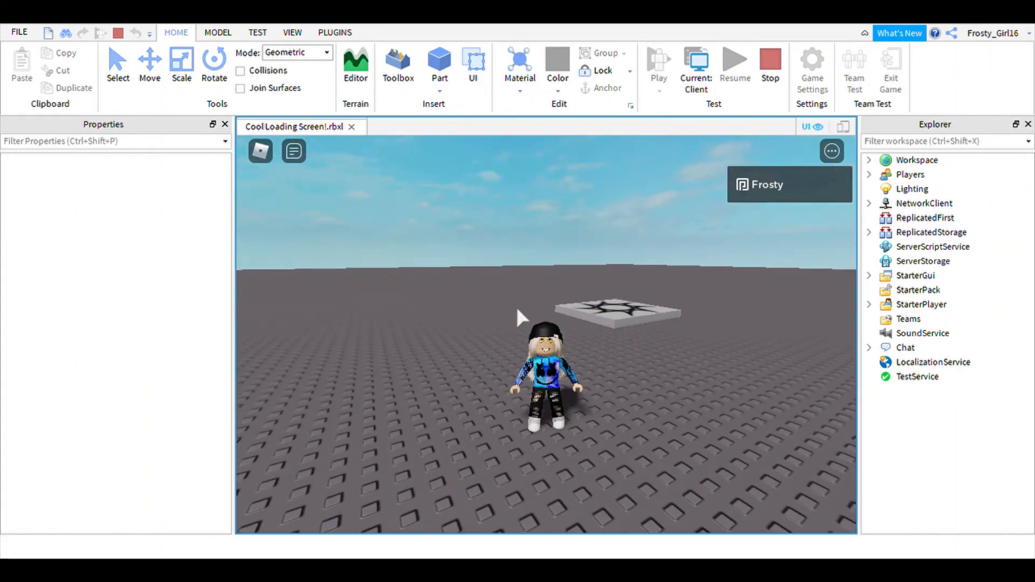
click(772, 64)
Insert an ImageLabel into the Frame and move it to about 62, 205, below and left of the title.
click(924, 348)
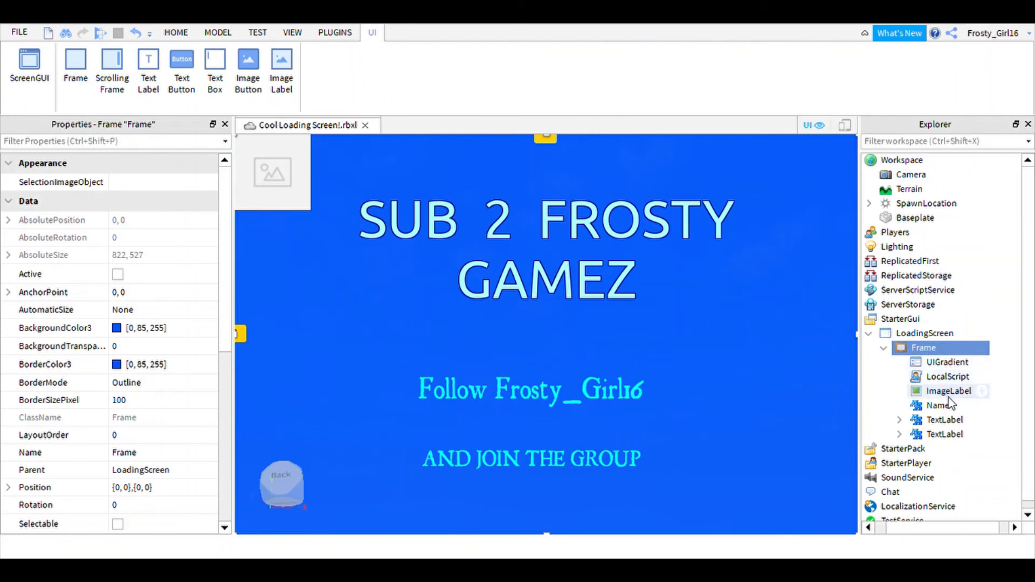
click(949, 393)
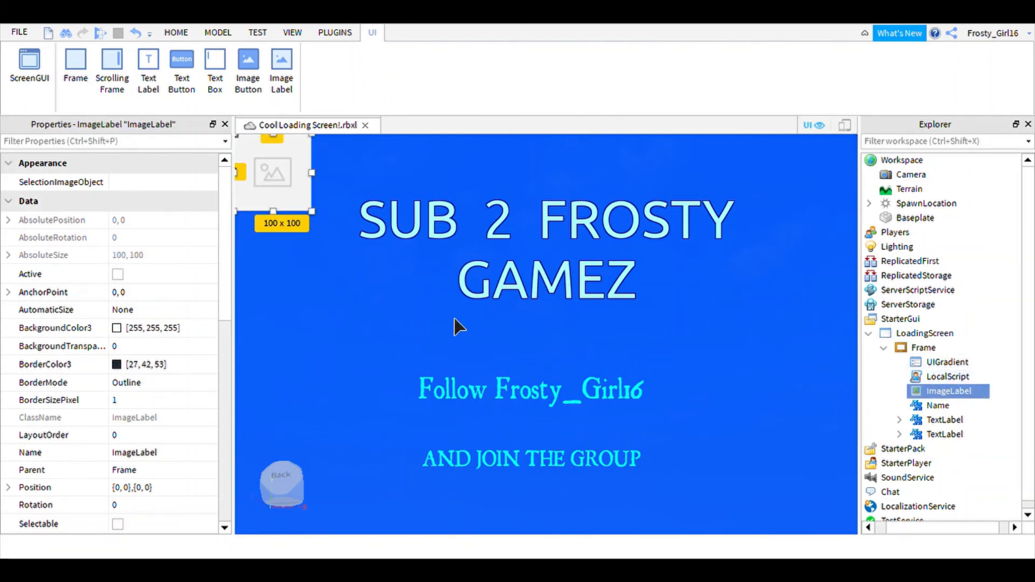
drag(296, 215, 345, 372)
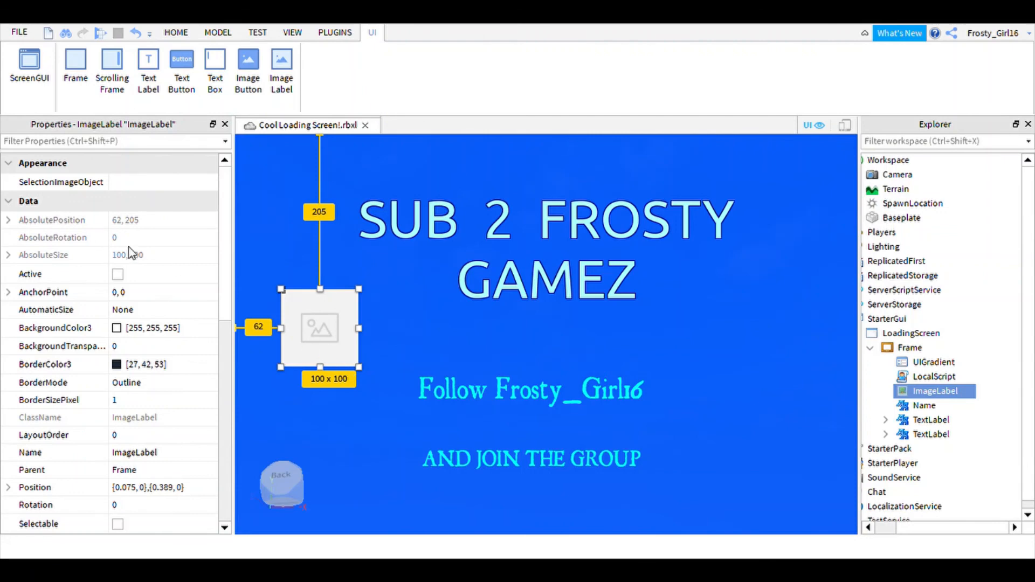
scroll(227, 302, down, 1)
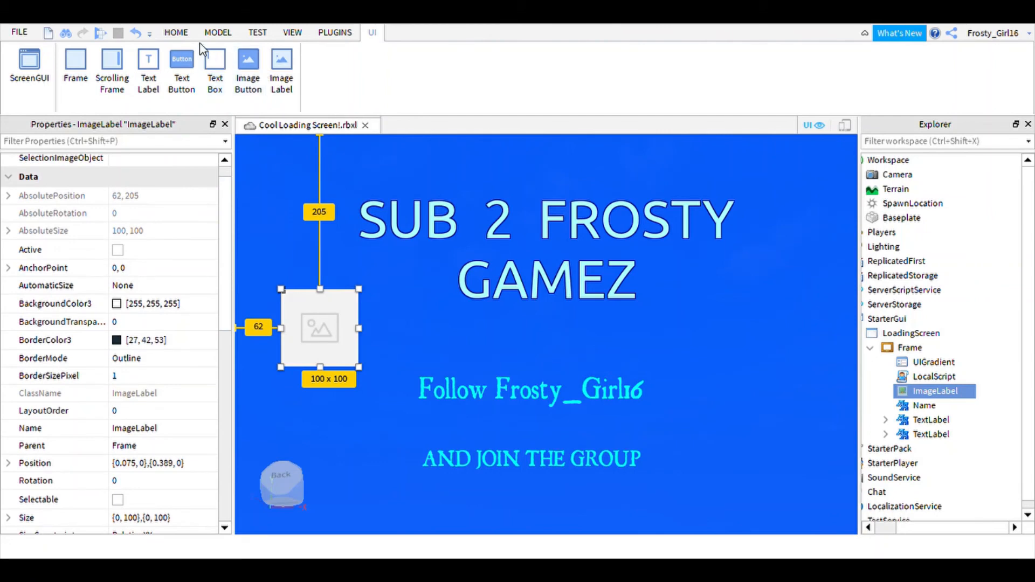
Open the Toolbox marketplace with the Images category and search it for "coool".
click(176, 32)
click(399, 65)
click(29, 359)
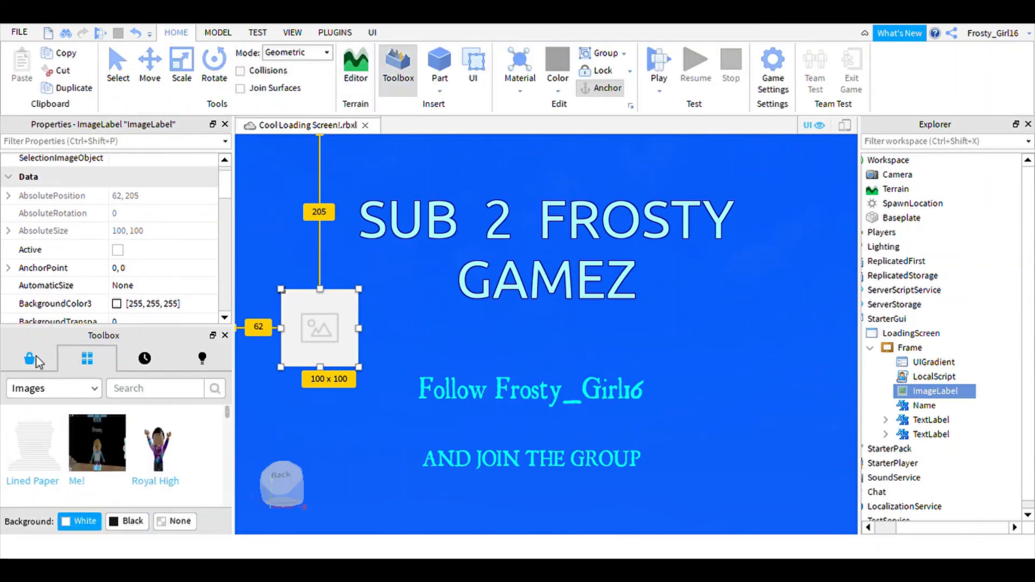
click(54, 389)
click(51, 427)
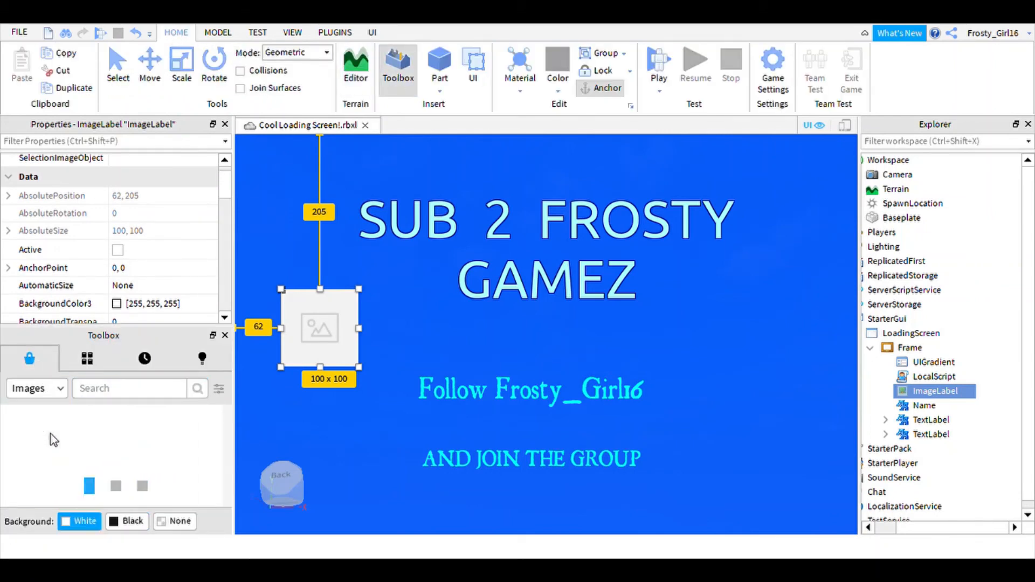
click(136, 389)
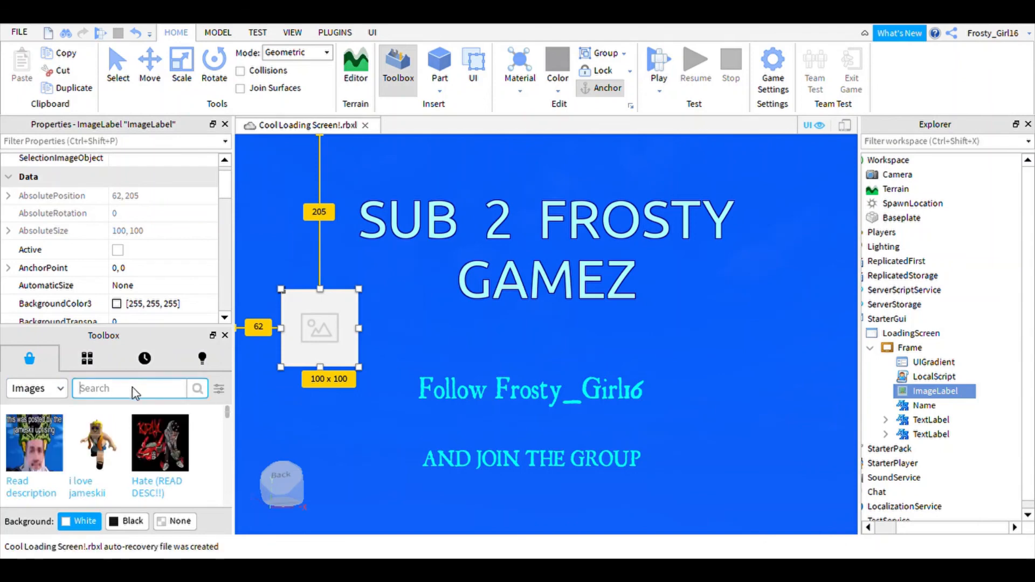
text(coool)
key(Return)
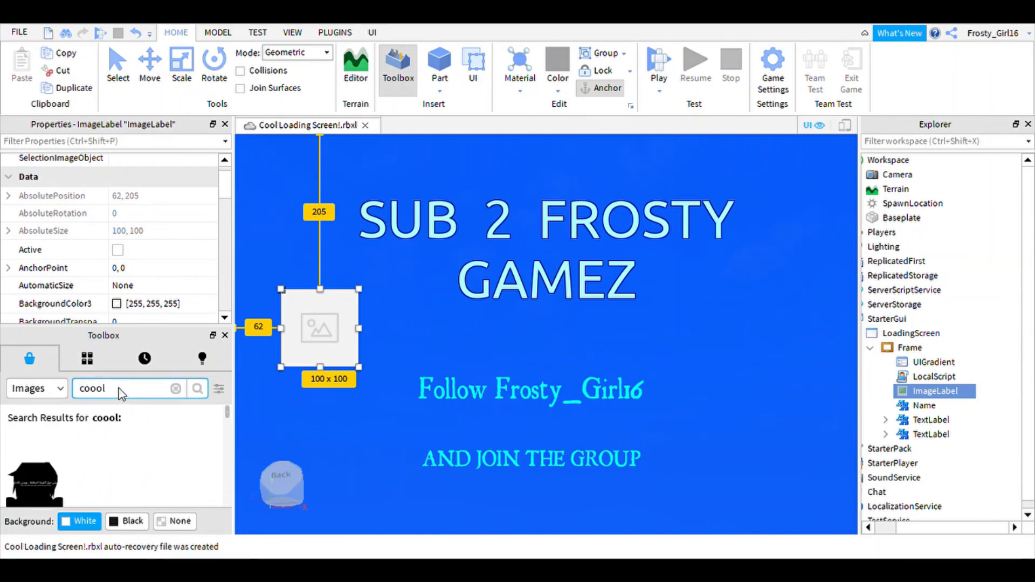
Try adding the yellow Mega Vip image from the search results to the ImageLabel, delete the inserted decal, and close the Toolbox.
drag(228, 415, 228, 429)
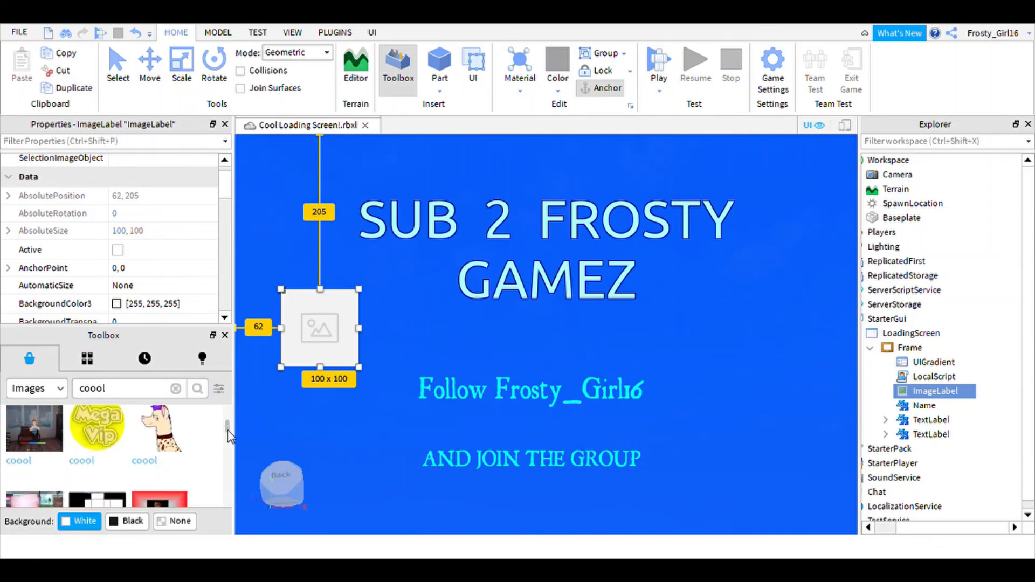
click(92, 426)
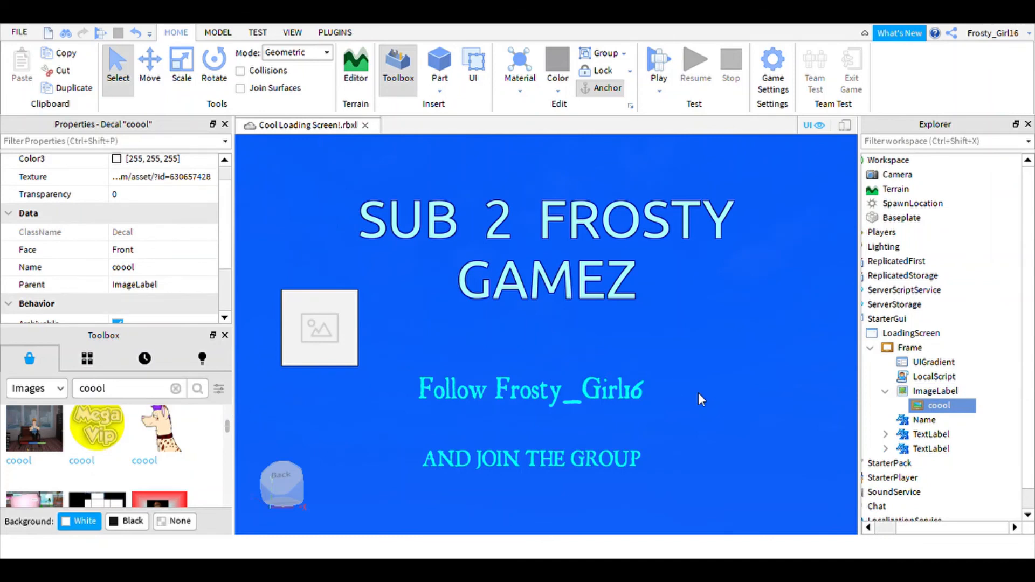
key(Delete)
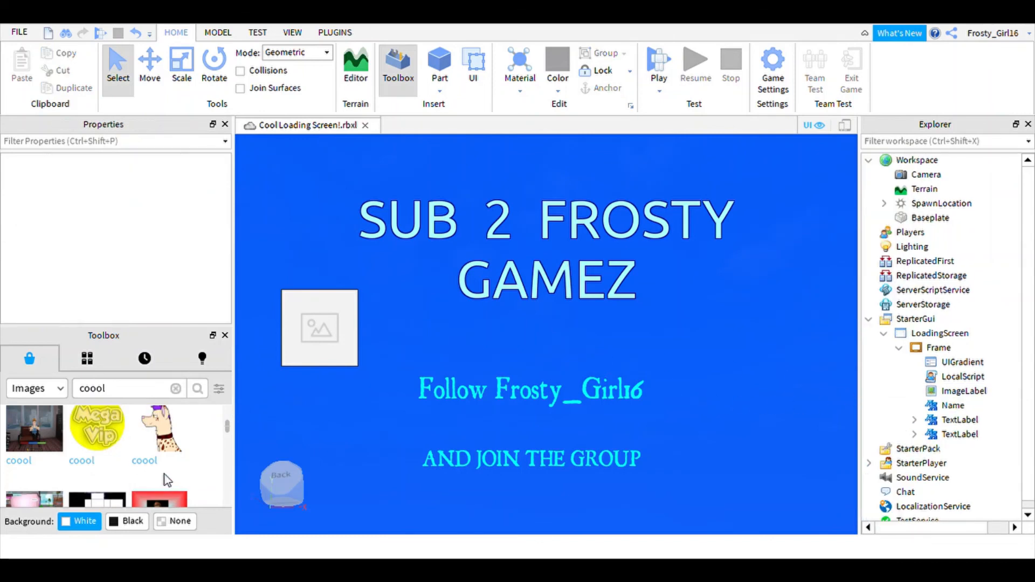
click(224, 334)
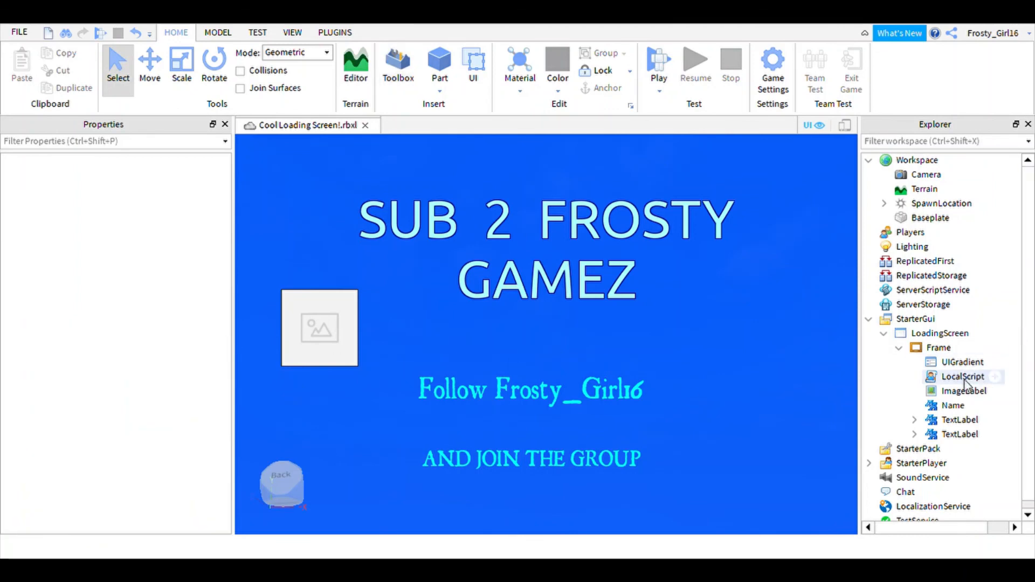